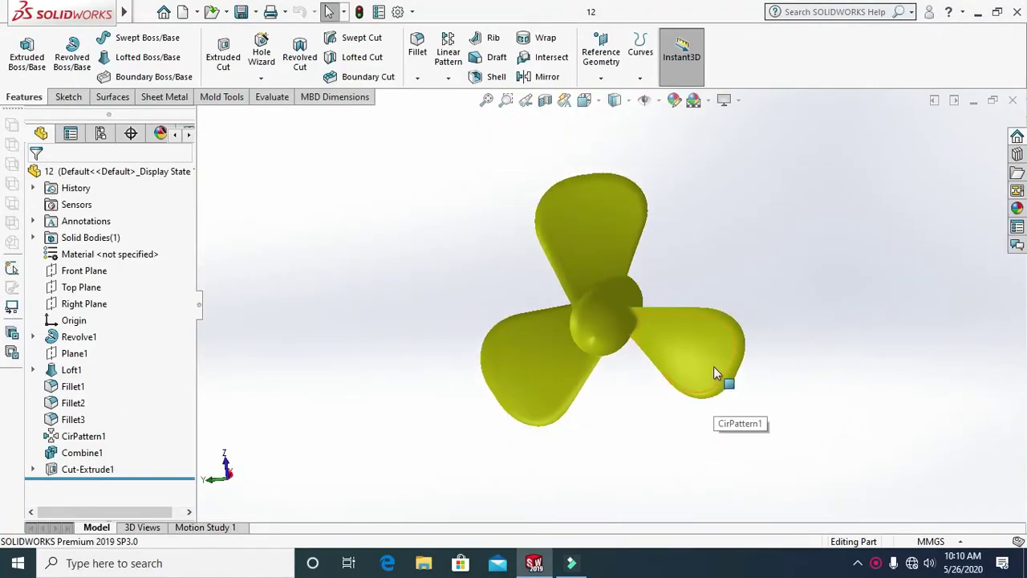
Orbit and zoom the finished propeller to view it from different angles
middle_drag(714, 365, 677, 289)
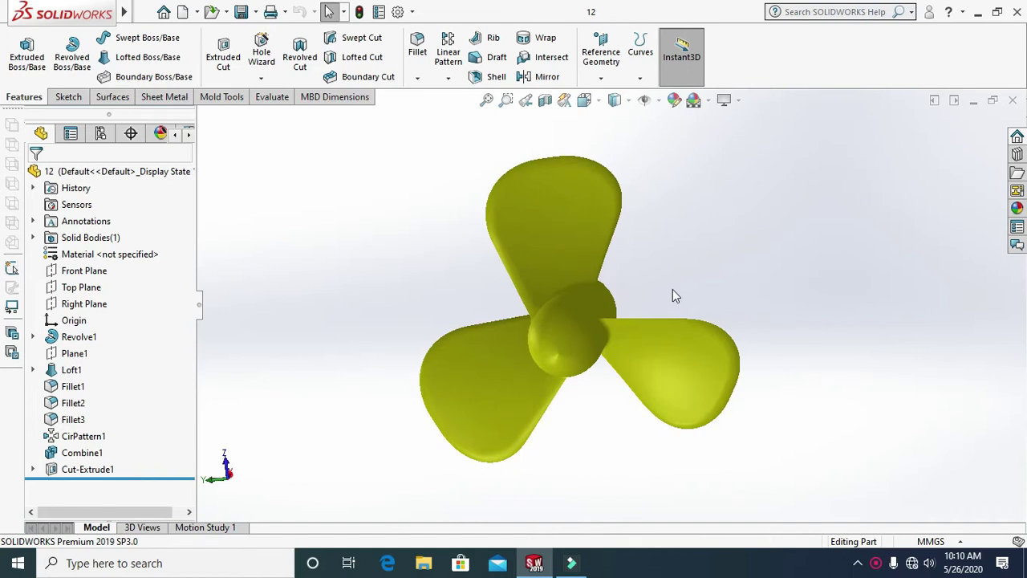
scroll(652, 305, down, 3)
scroll(404, 291, up, 3)
middle_drag(403, 291, 171, 117)
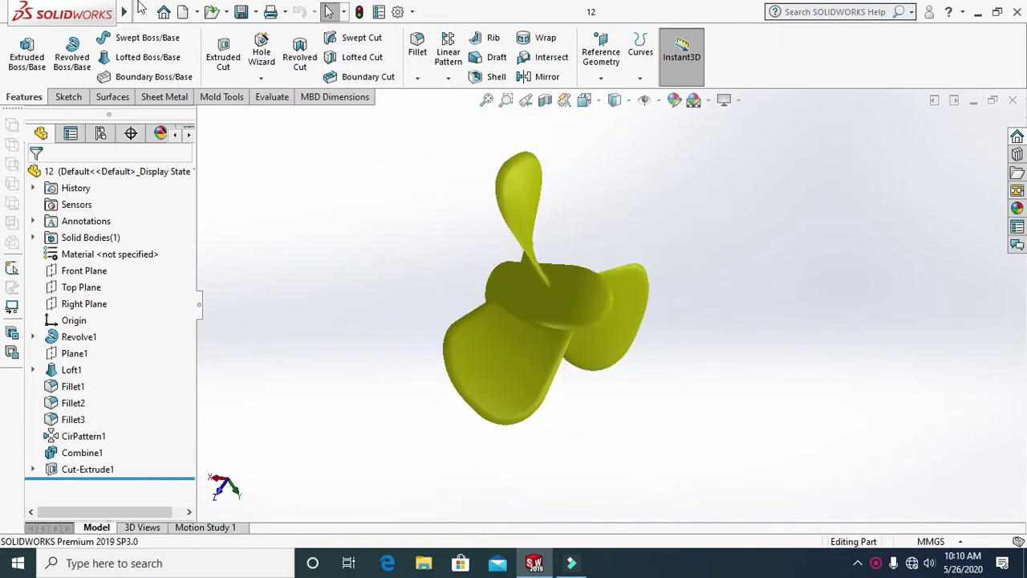
Create a new Part document and open a sketch on its Front Plane
click(184, 12)
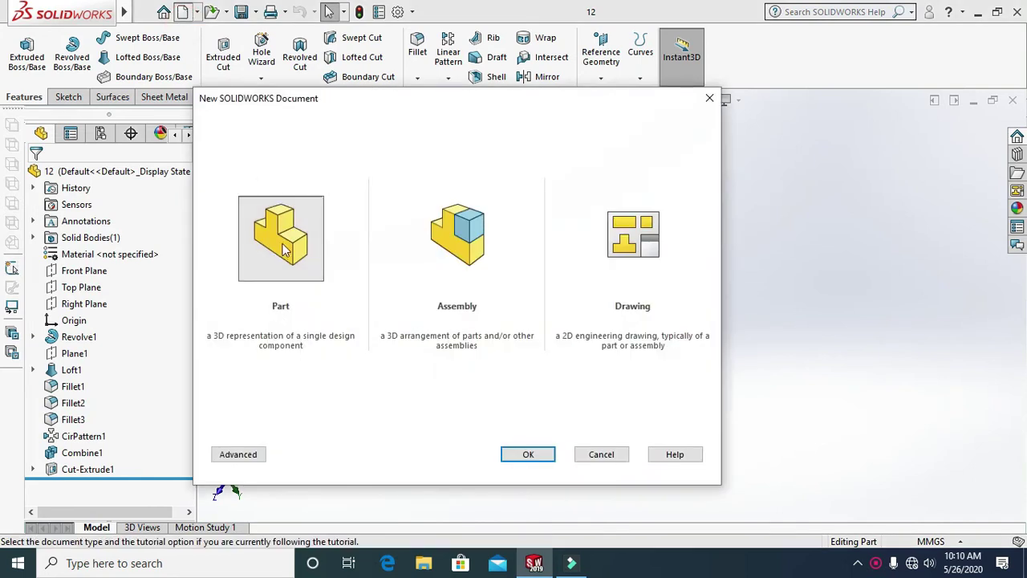
click(527, 457)
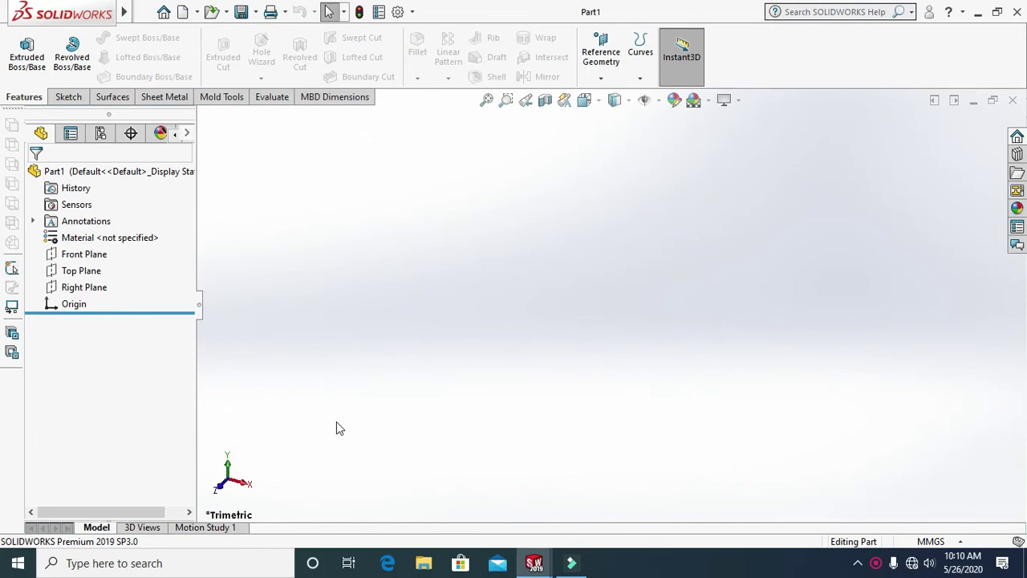
right_click(103, 259)
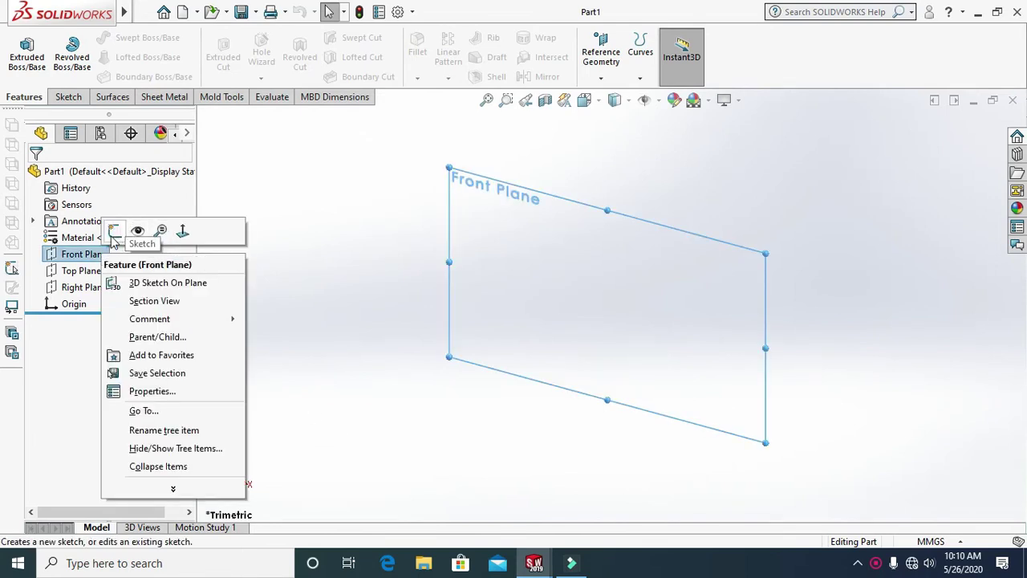
click(113, 241)
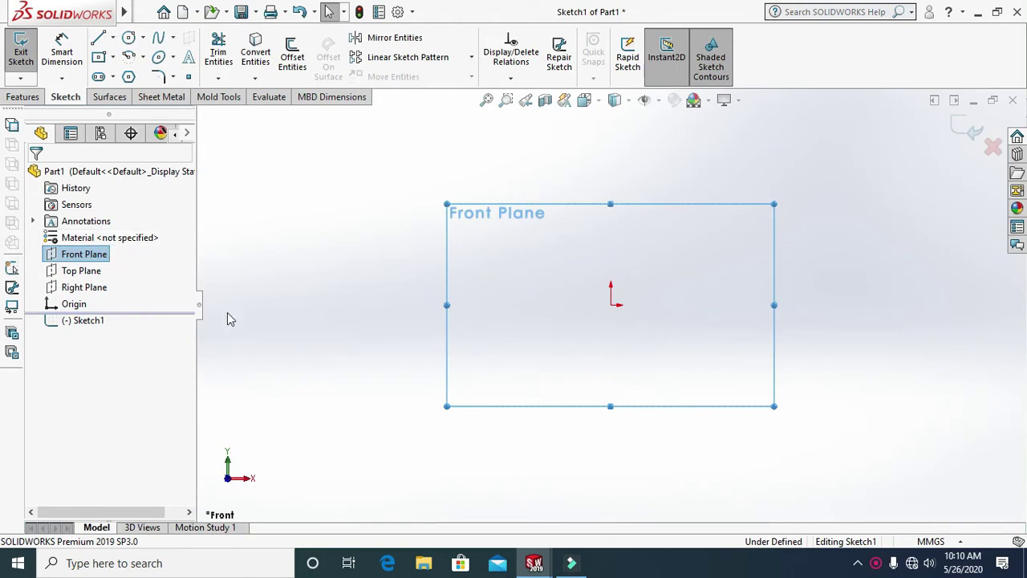
Draw three connected lines: a short top line, a vertical drop and a longer bottom line
click(97, 40)
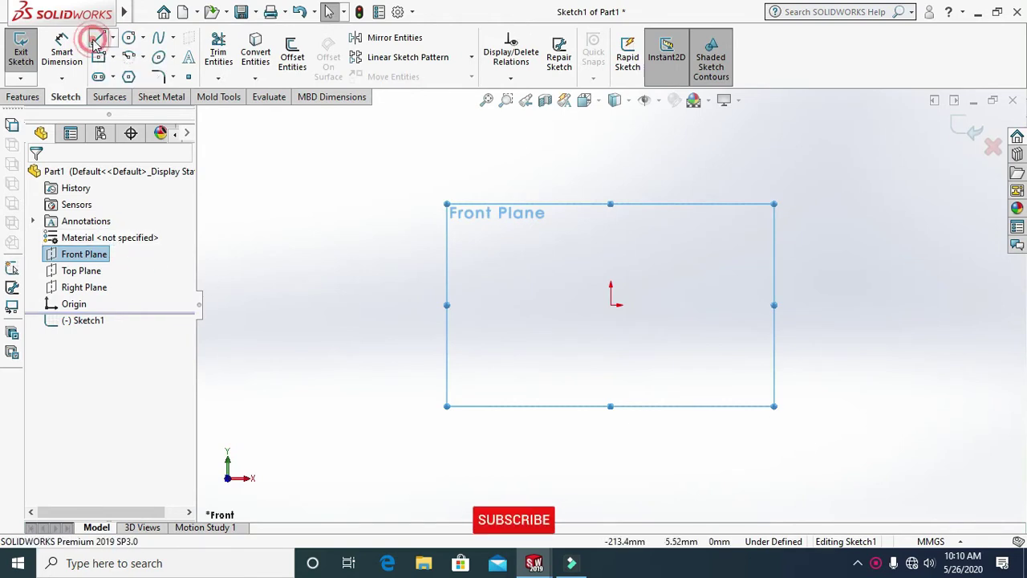
click(538, 268)
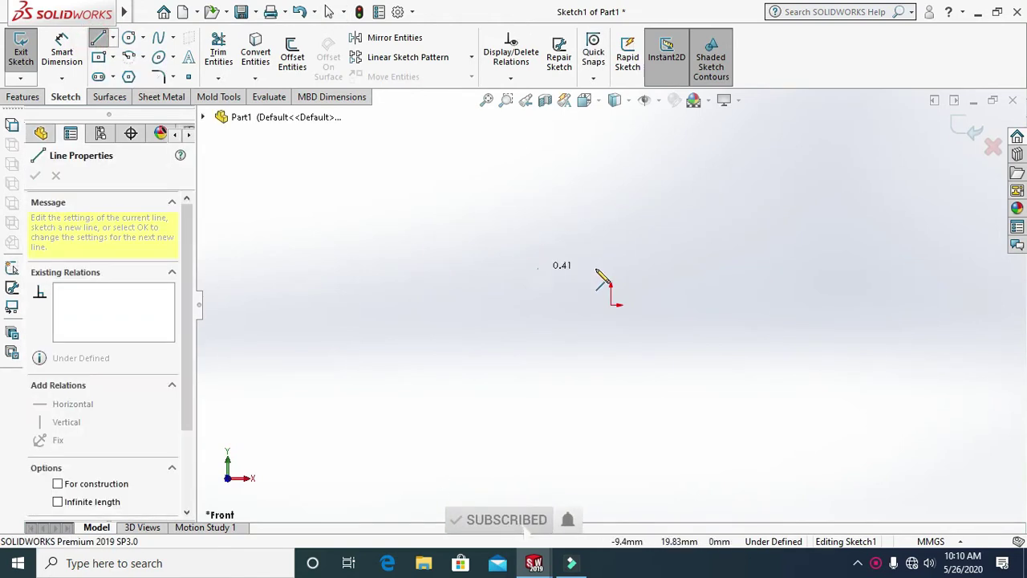
click(611, 268)
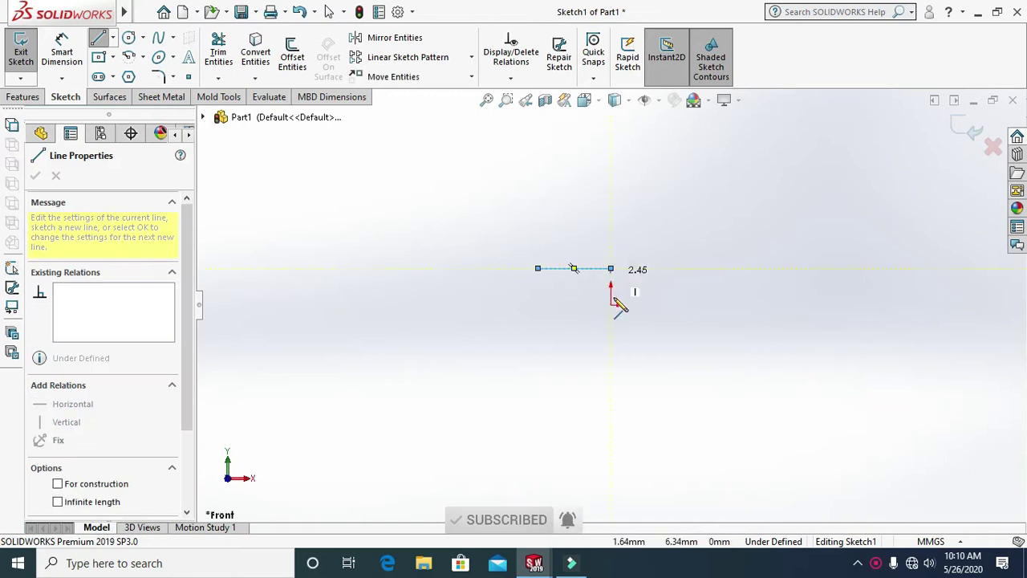
click(611, 305)
click(462, 305)
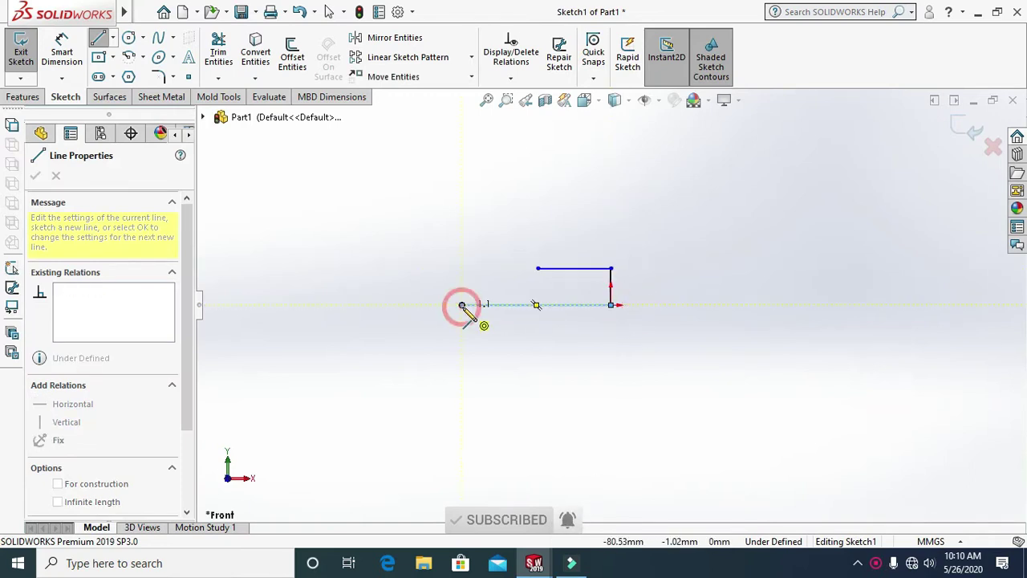
Dimension the lines: bottom 350 mm, vertical 80 mm, top 200 mm
click(62, 50)
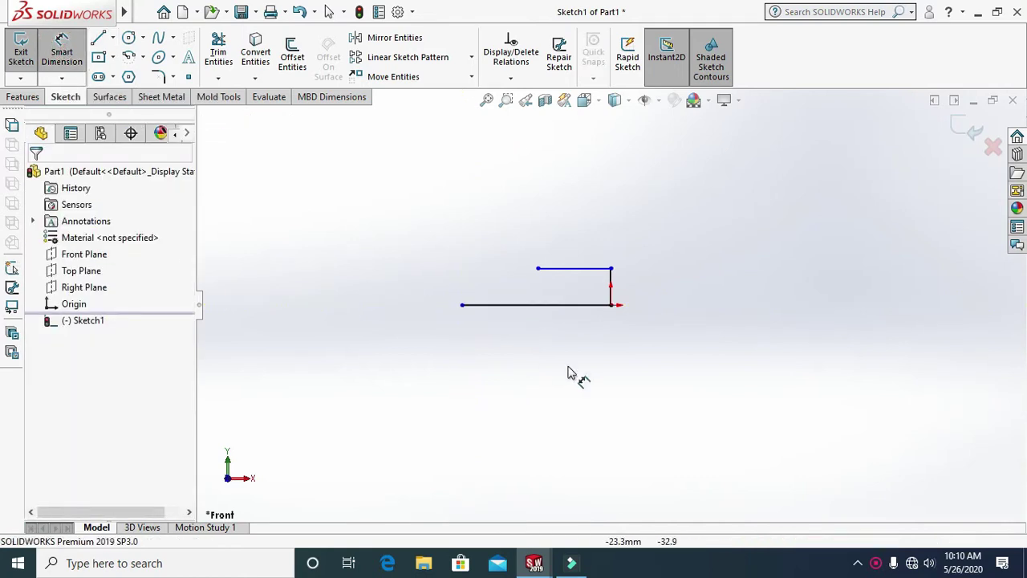
click(528, 306)
click(523, 355)
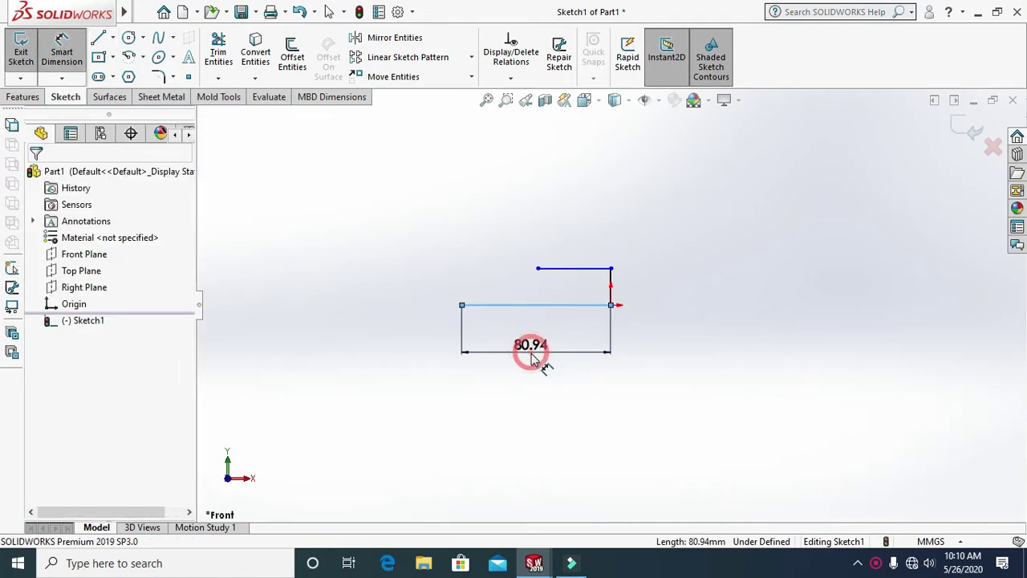
text(350)
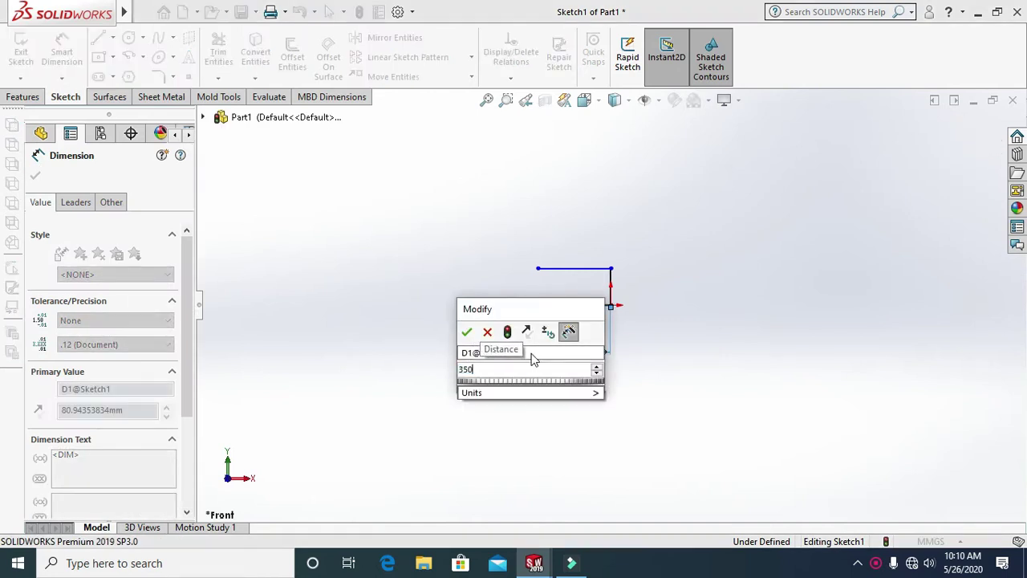
key(Return)
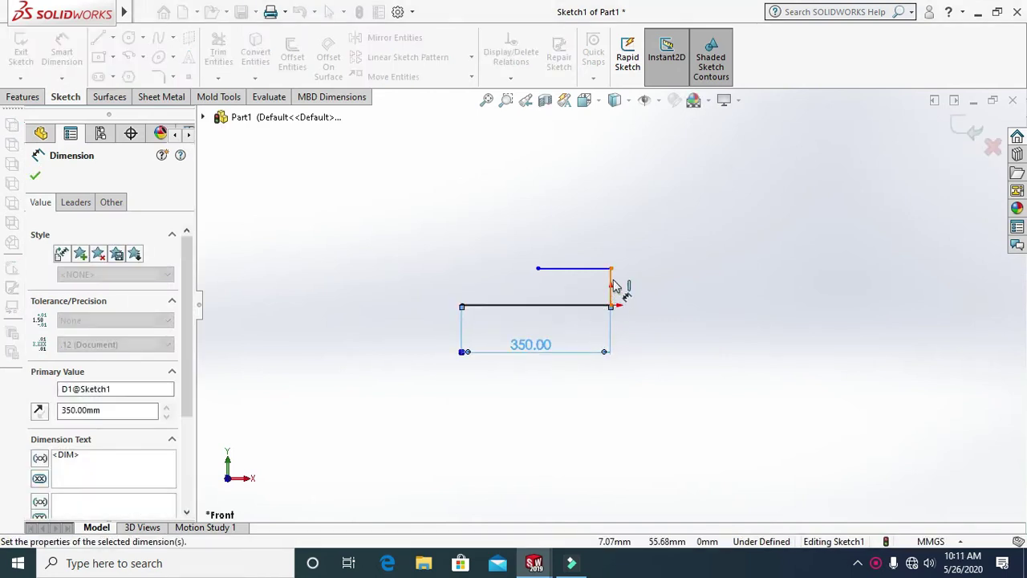
click(610, 282)
click(648, 293)
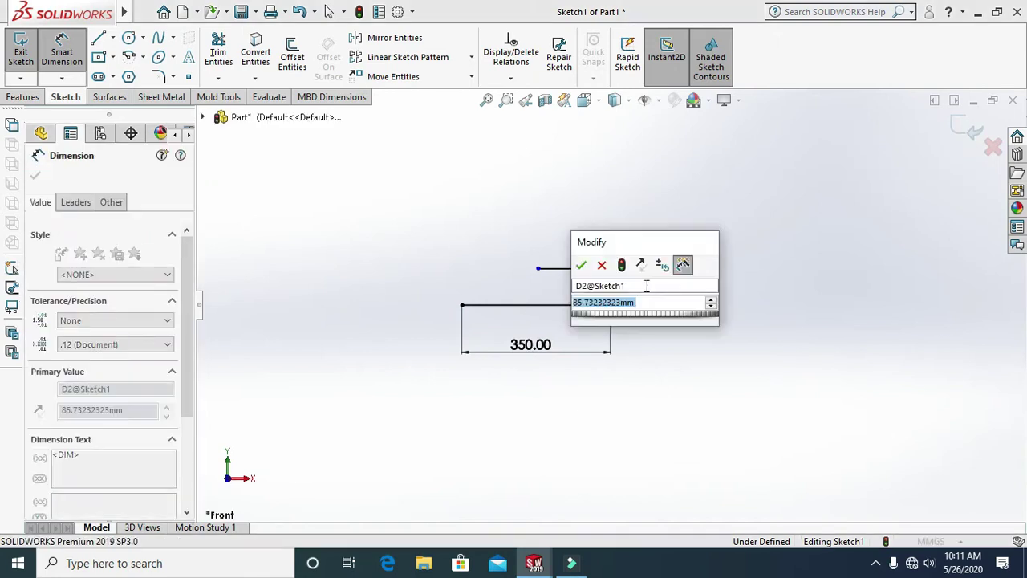
text(80)
key(Return)
click(595, 270)
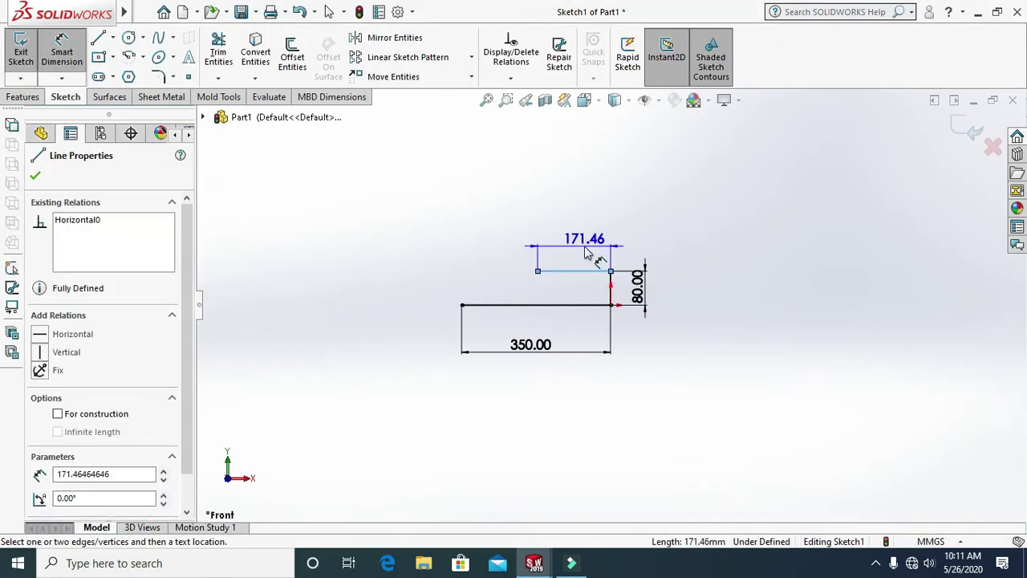
click(591, 245)
text(200)
key(Return)
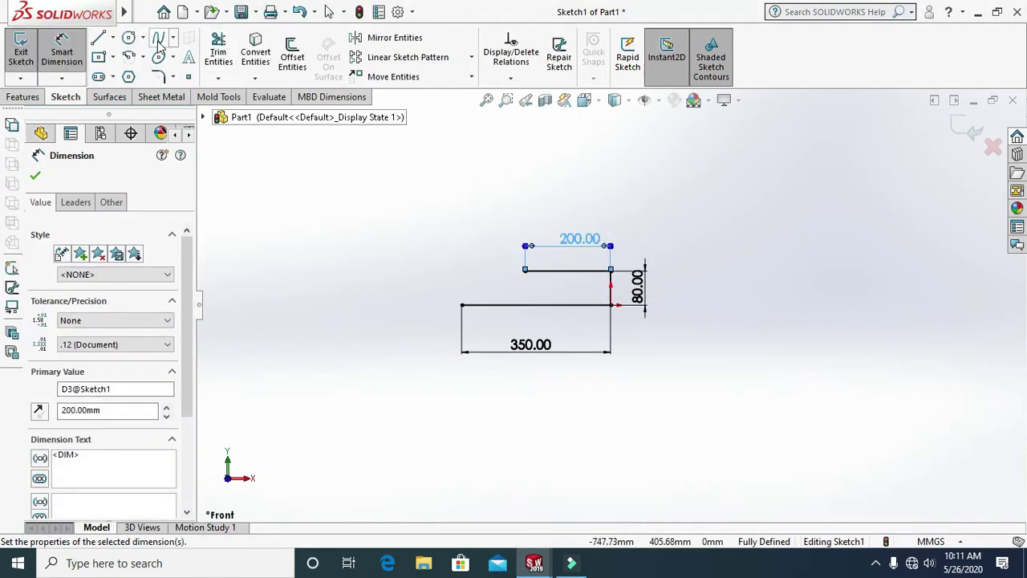
Close the profile's left end with a spline, making its end tangent horizontal
click(159, 39)
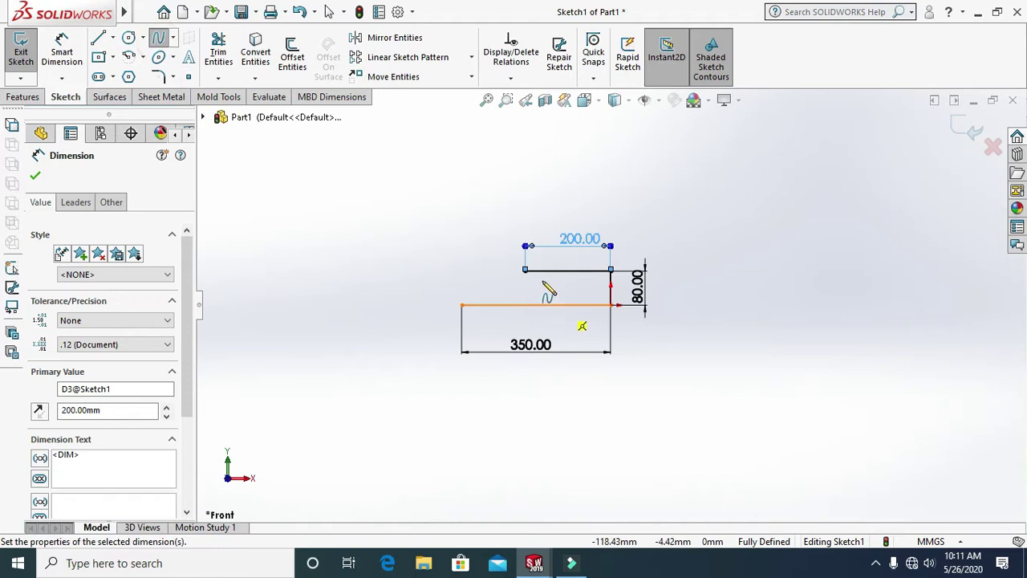
click(526, 271)
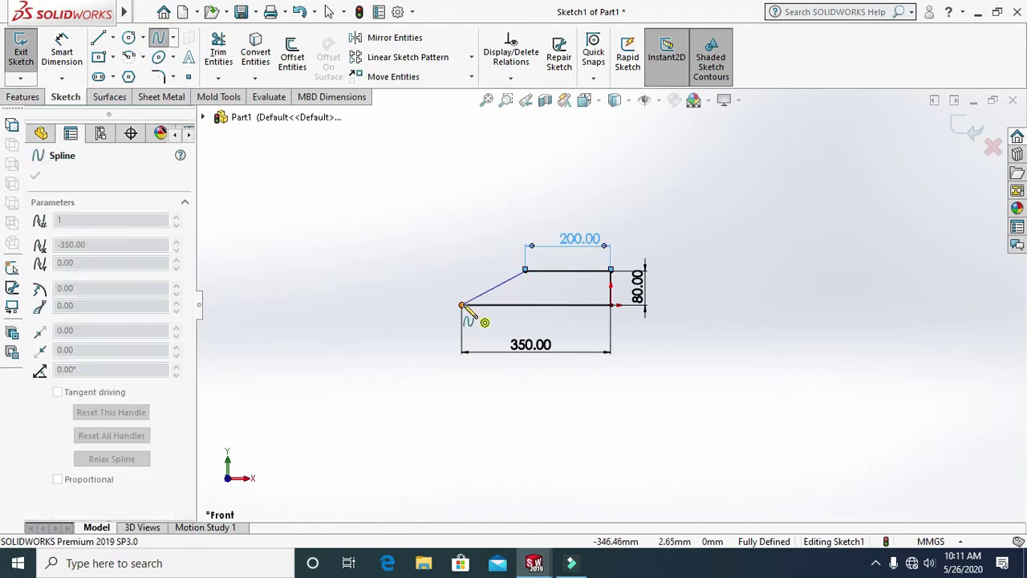
click(462, 306)
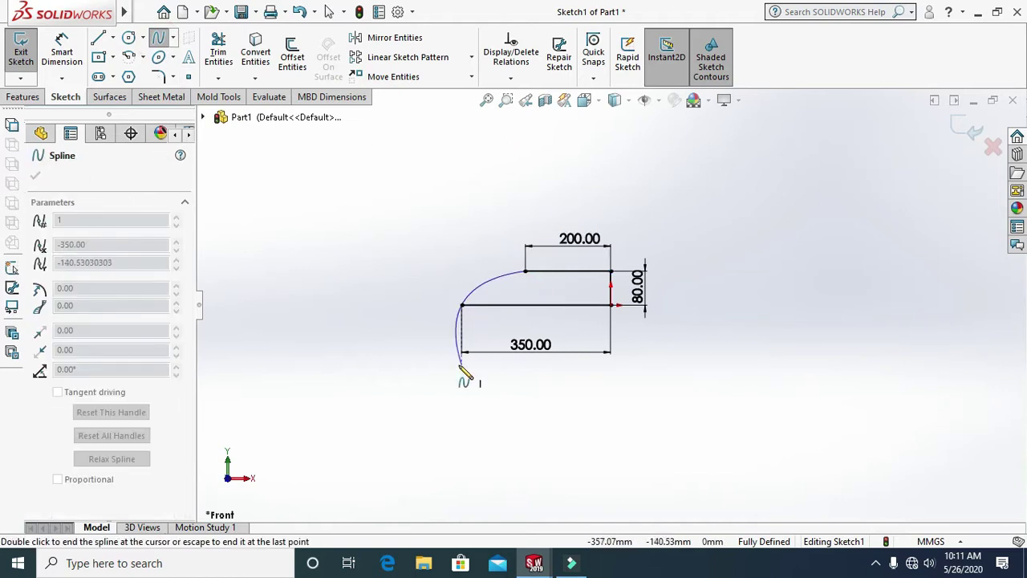
key(Escape)
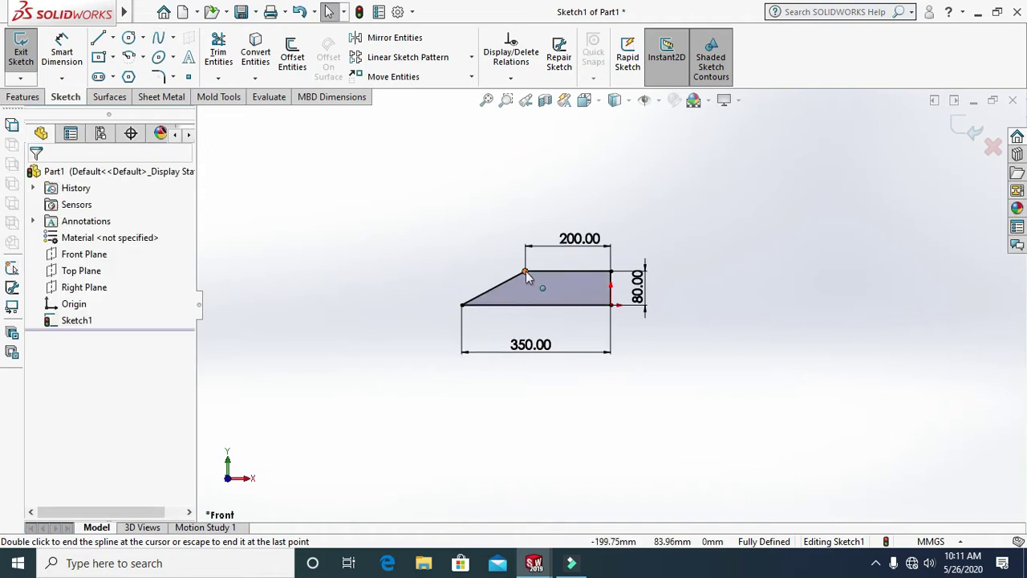
click(511, 282)
drag(499, 287, 485, 271)
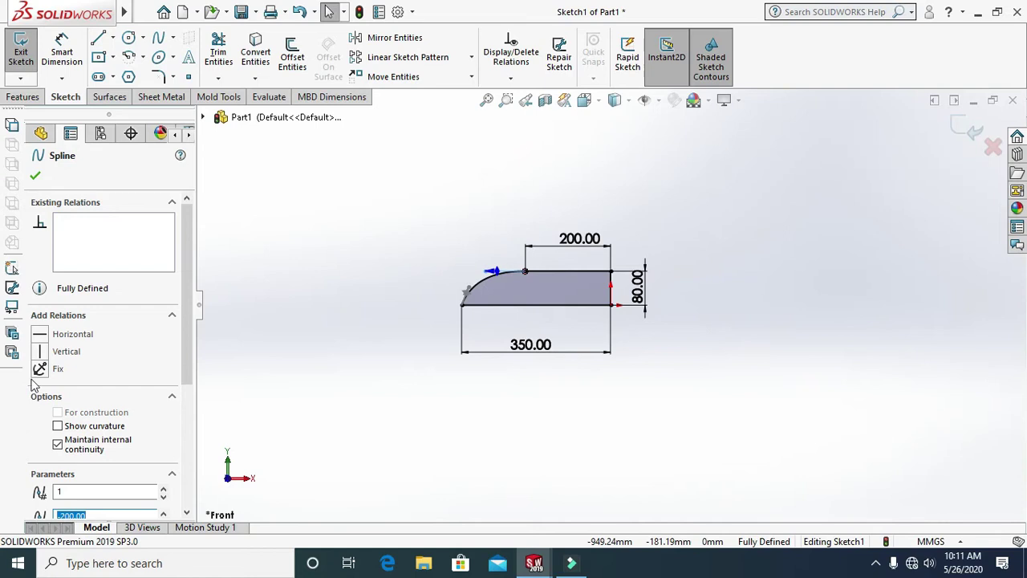
click(40, 335)
click(286, 399)
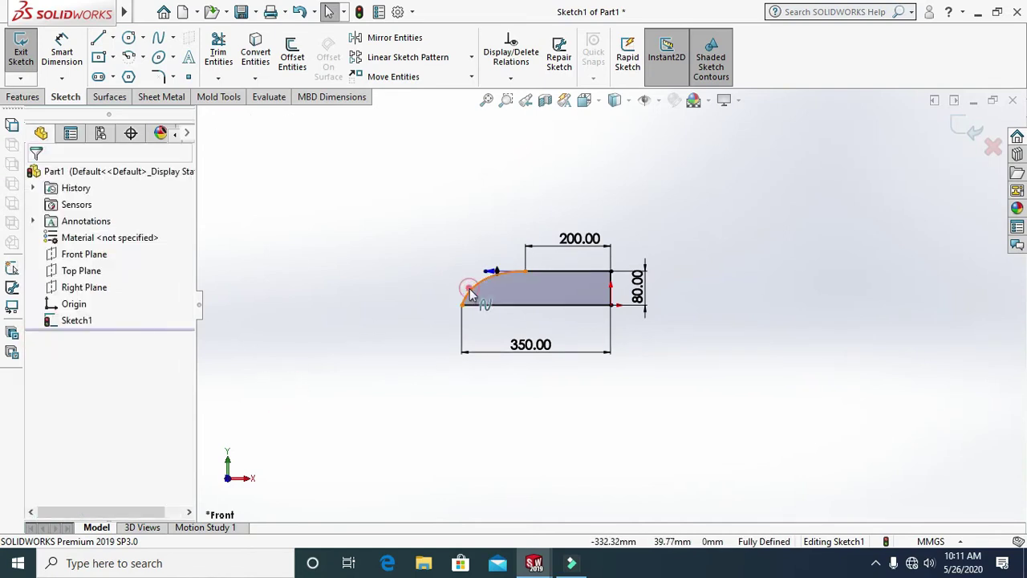
click(471, 295)
Dimension the spline's angle to the bottom line as 70°
click(62, 52)
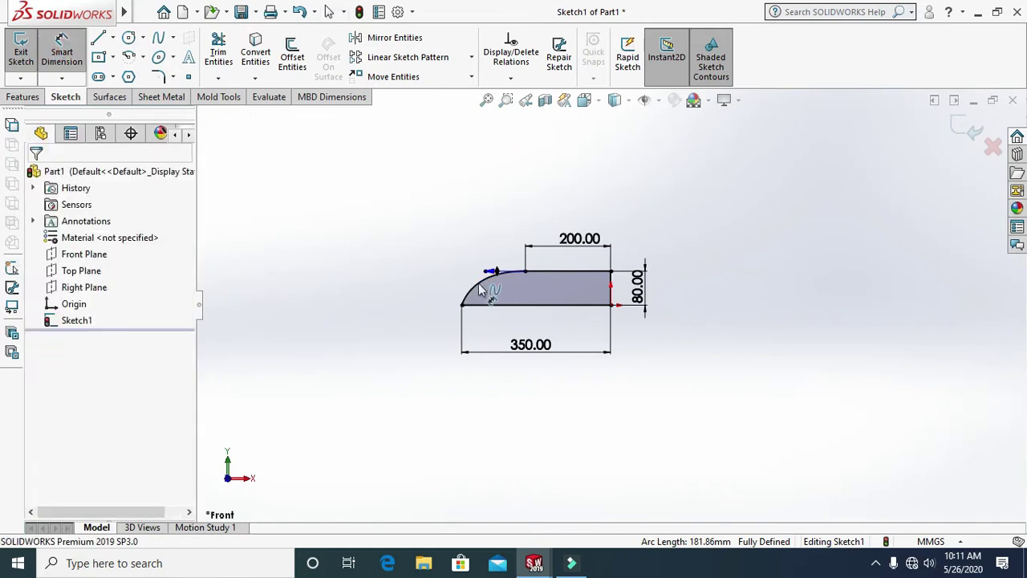
click(471, 295)
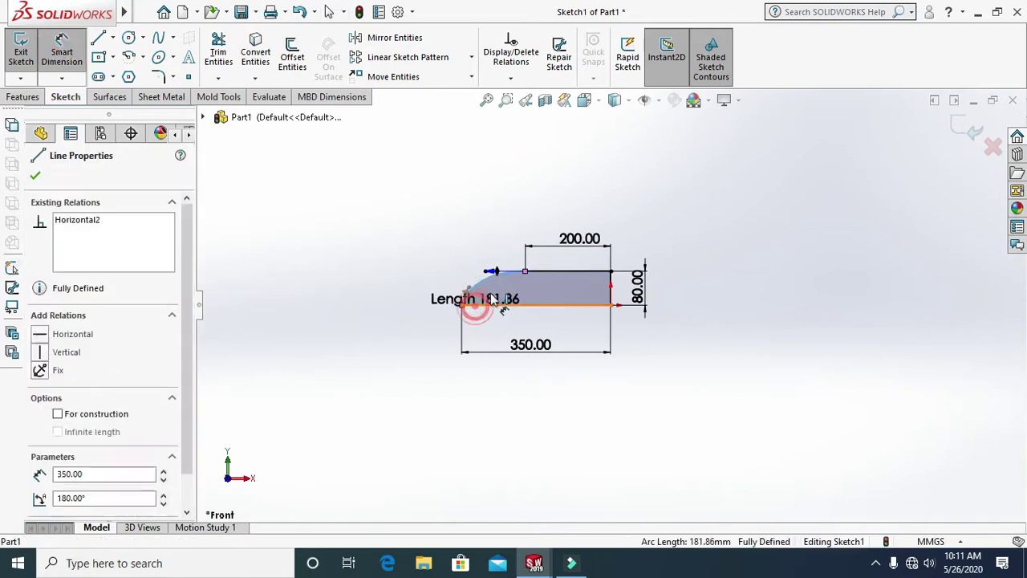
click(469, 295)
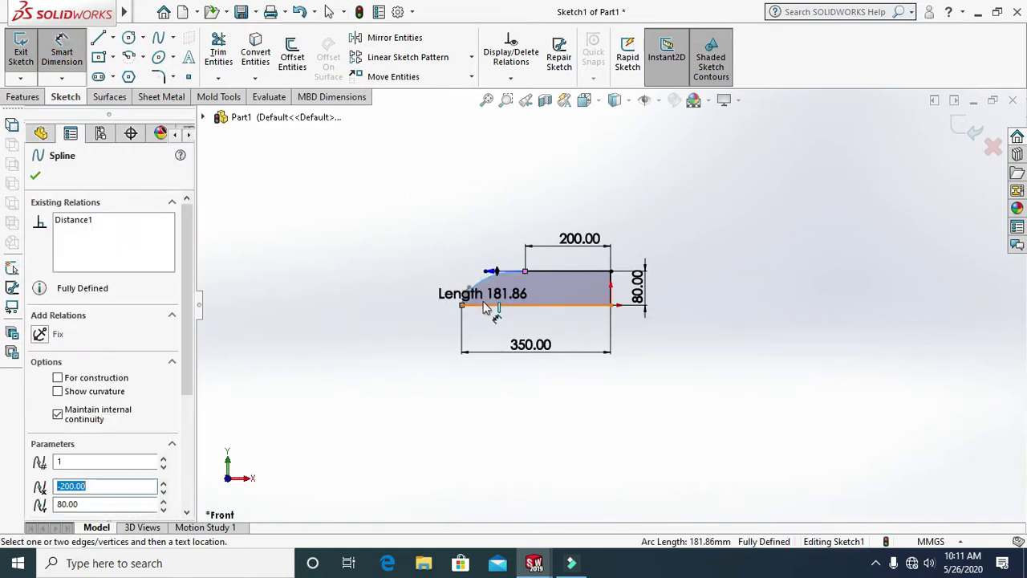
click(491, 307)
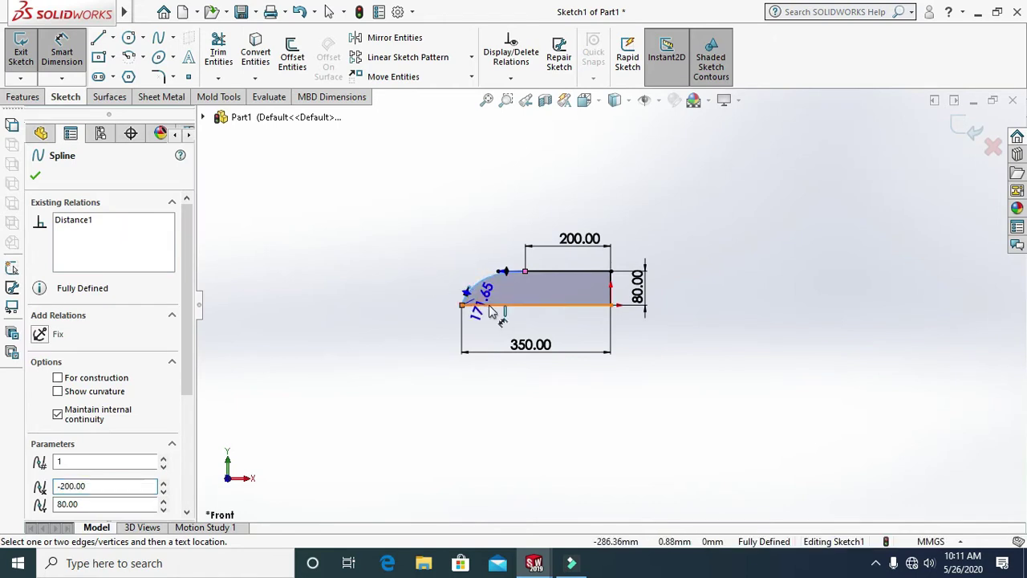
click(491, 305)
click(498, 300)
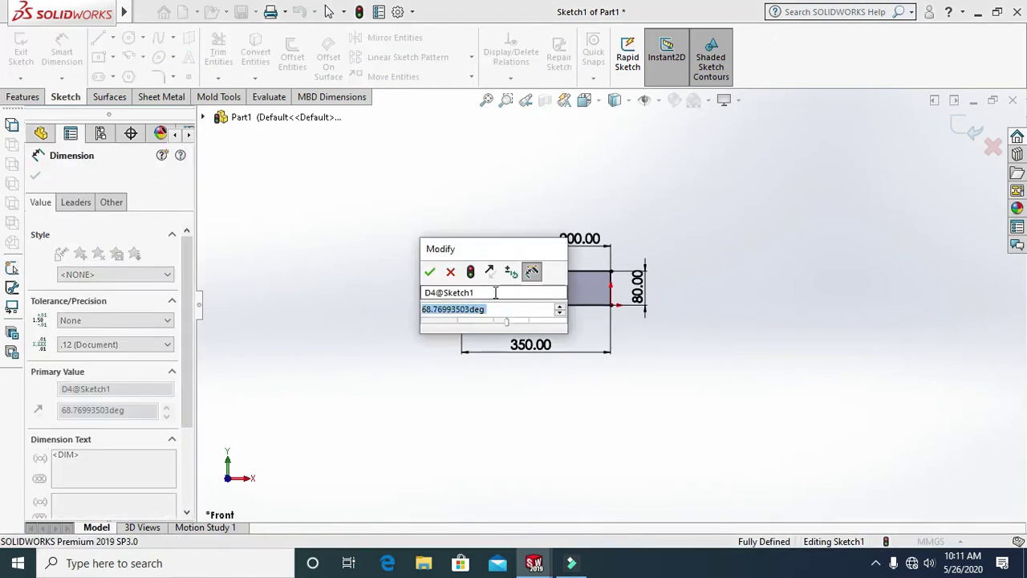
text(70)
key(Return)
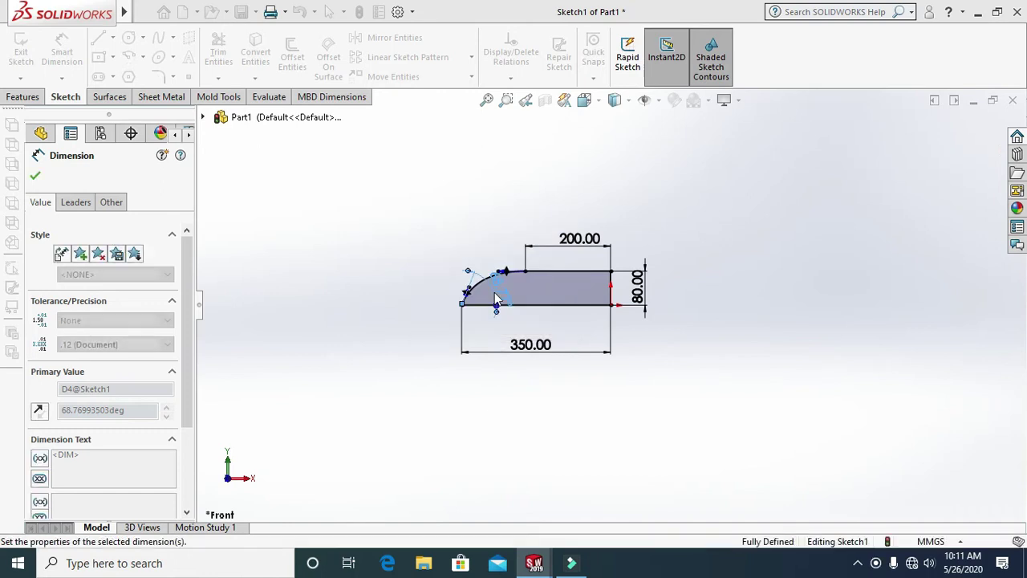
click(328, 397)
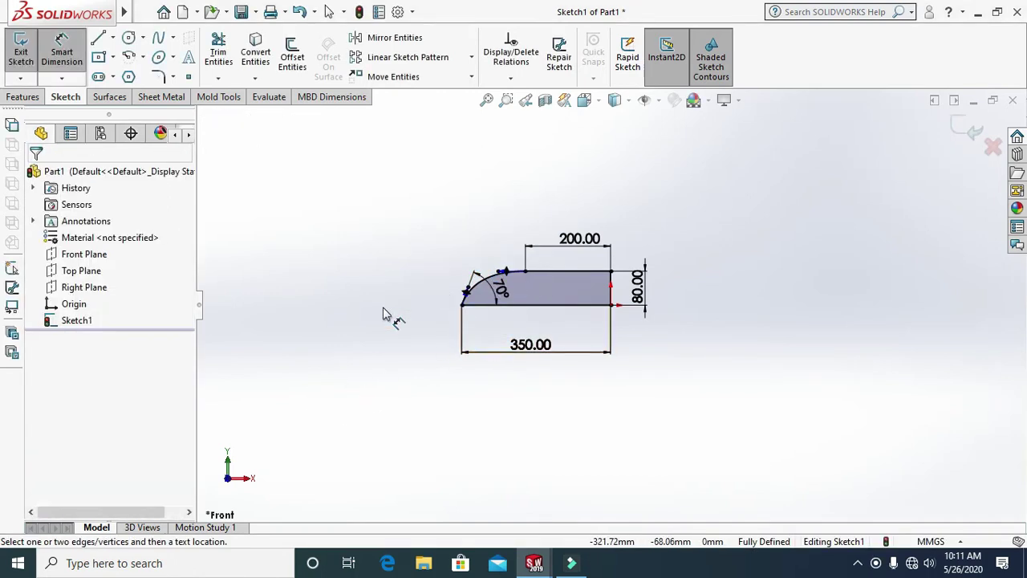
click(16, 97)
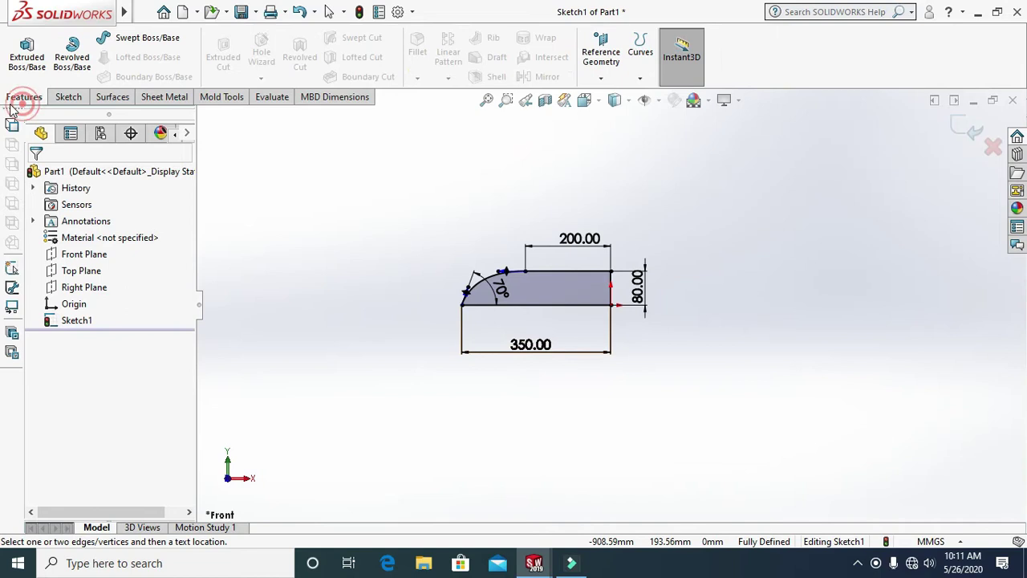
Revolve the profile 360° about its 350 mm bottom line into a bullet-shaped hub
click(80, 70)
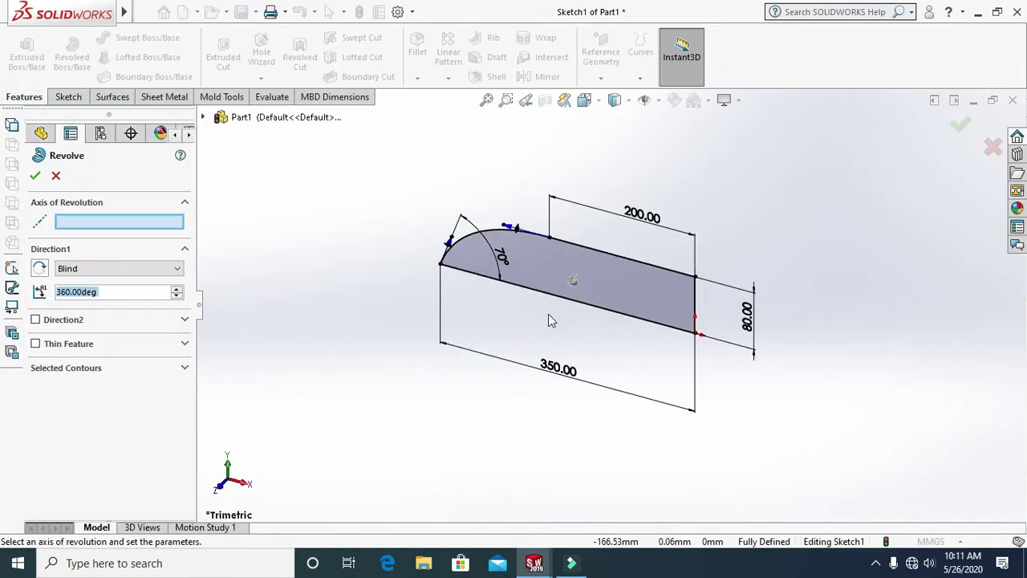
click(530, 294)
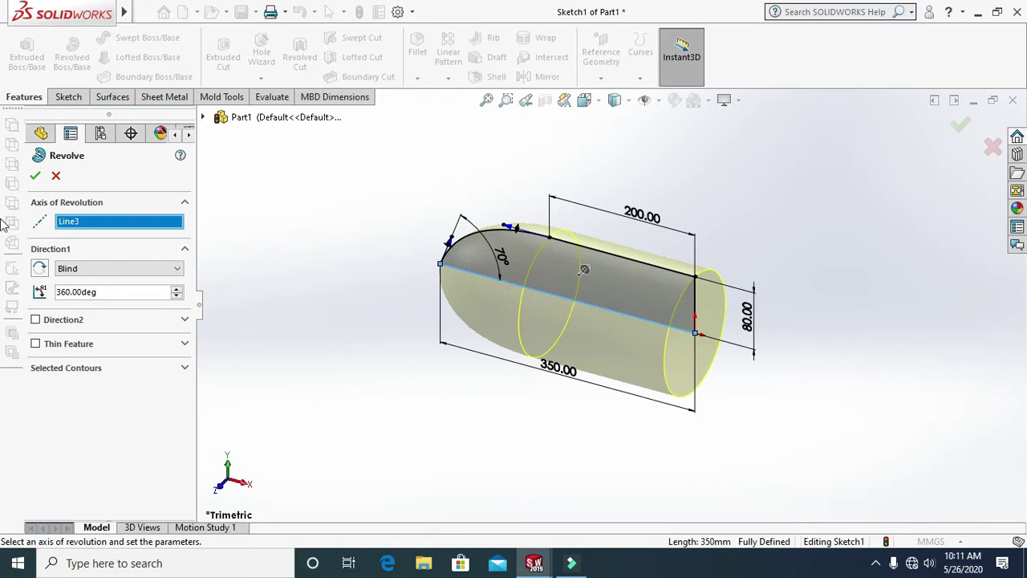
click(35, 177)
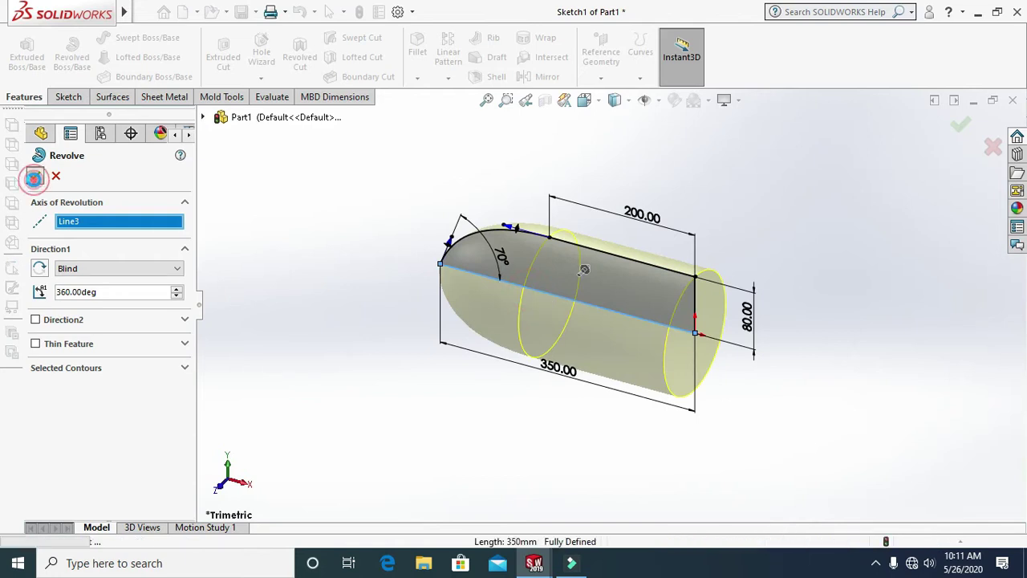
click(366, 436)
middle_drag(366, 436, 386, 387)
Start a sketch on the Front Plane and turn the view normal to it
right_click(68, 273)
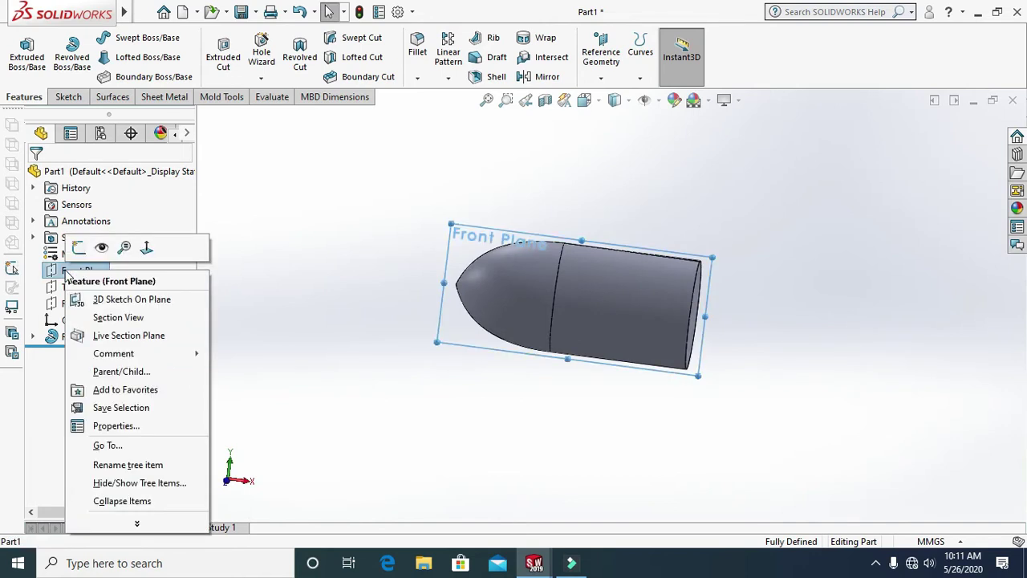
click(78, 247)
right_click(73, 273)
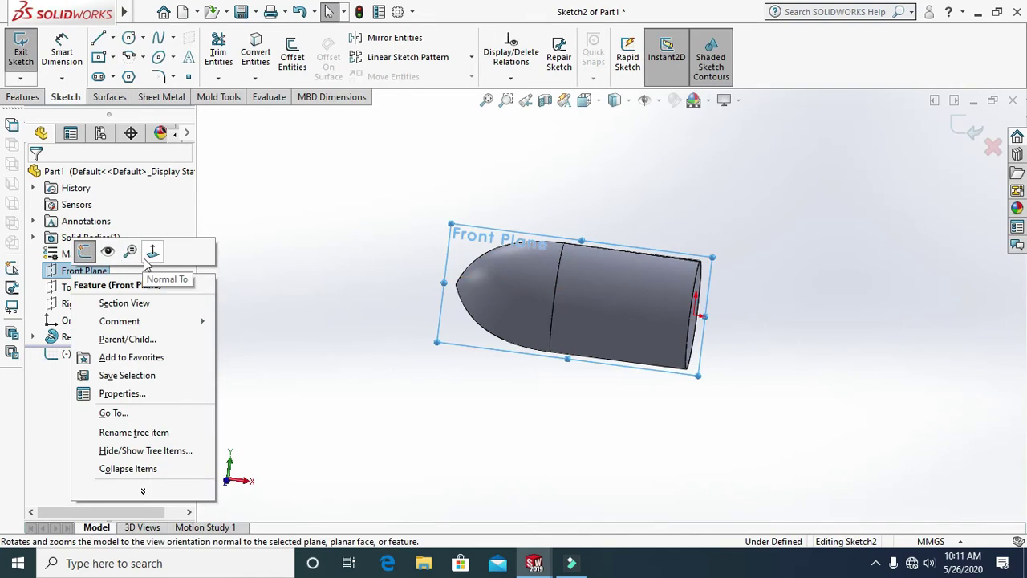
click(145, 255)
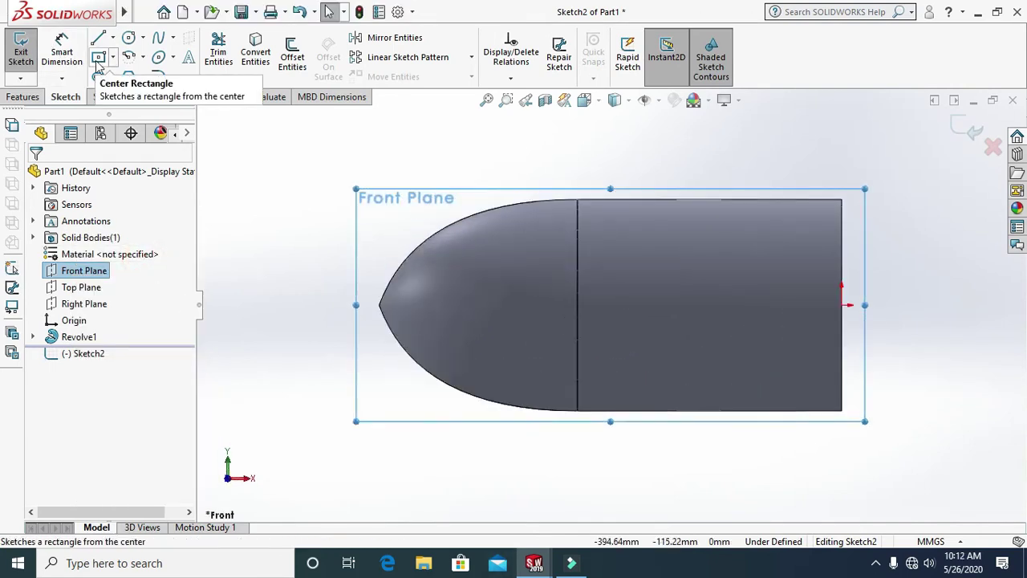
Draw a thin slanted 3 Point Corner Rectangle crossing the hub from above to below
click(96, 64)
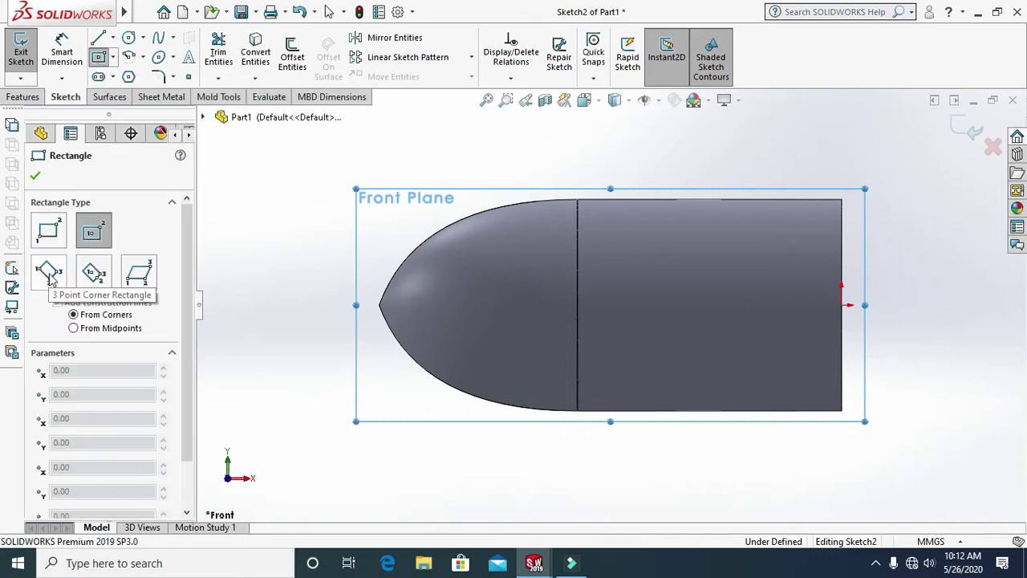
click(50, 275)
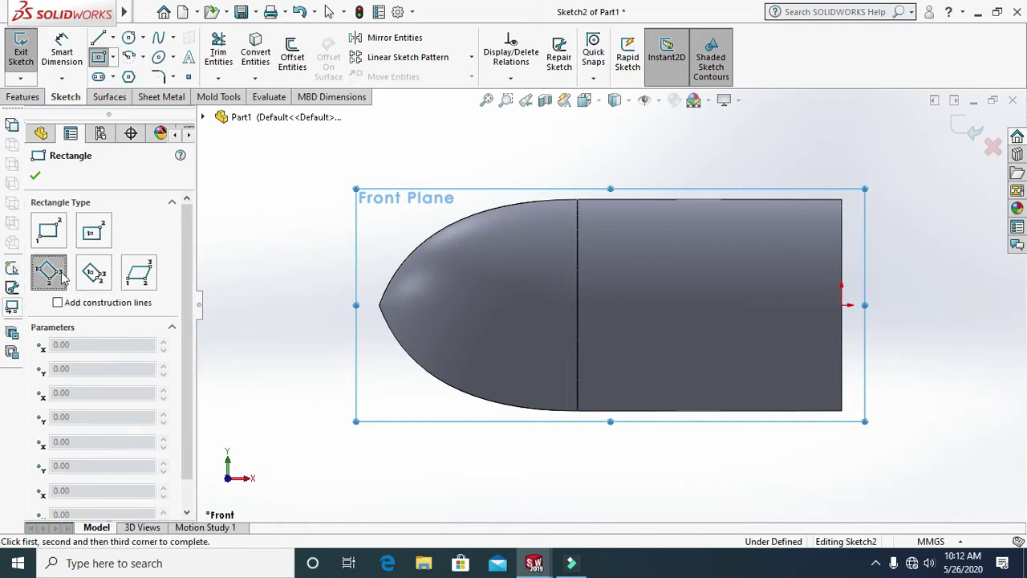
key(Escape)
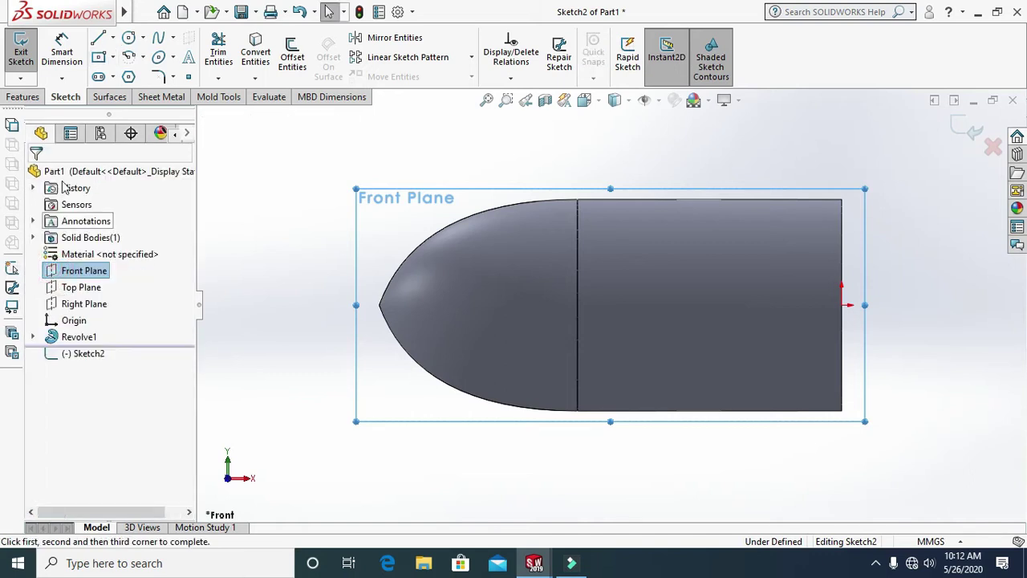
click(97, 56)
click(47, 274)
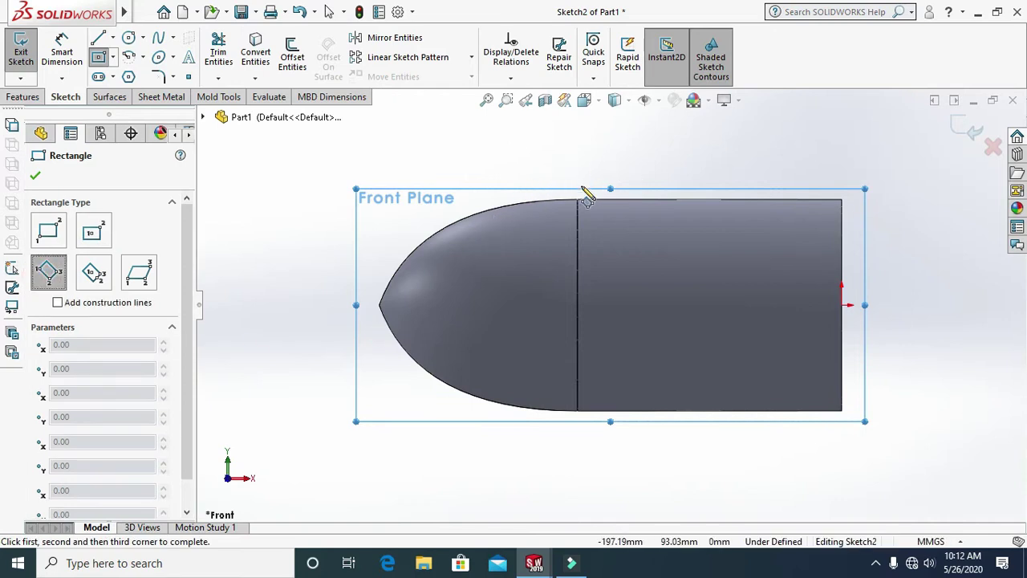
scroll(770, 394, up, 5)
scroll(615, 257, down, 3)
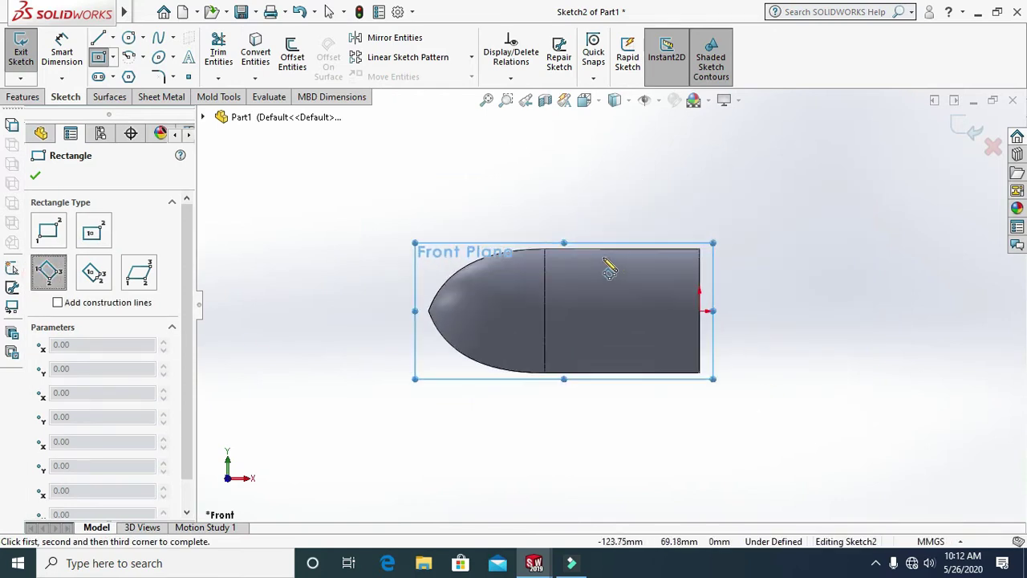
scroll(757, 382, down, 2)
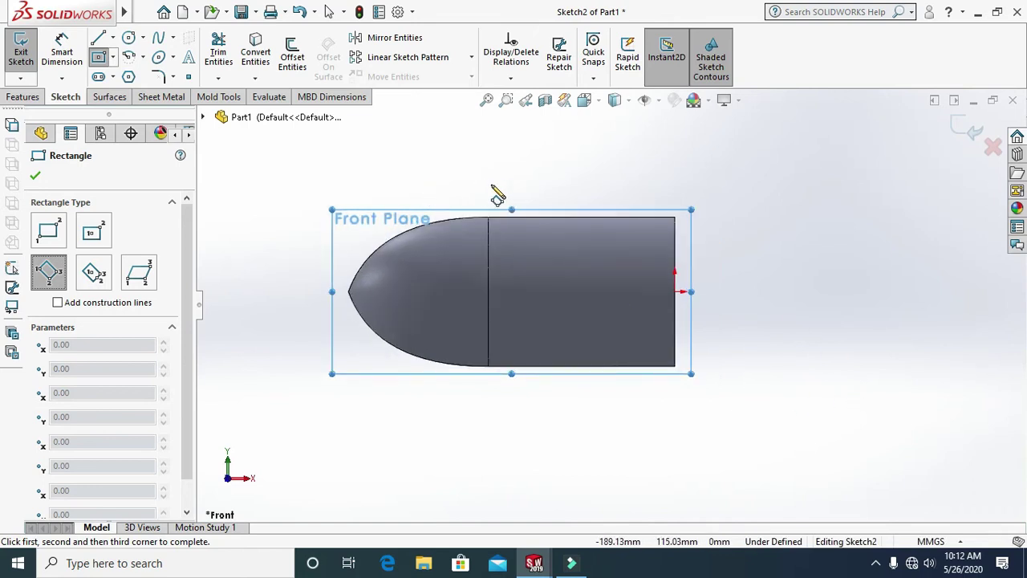
click(471, 177)
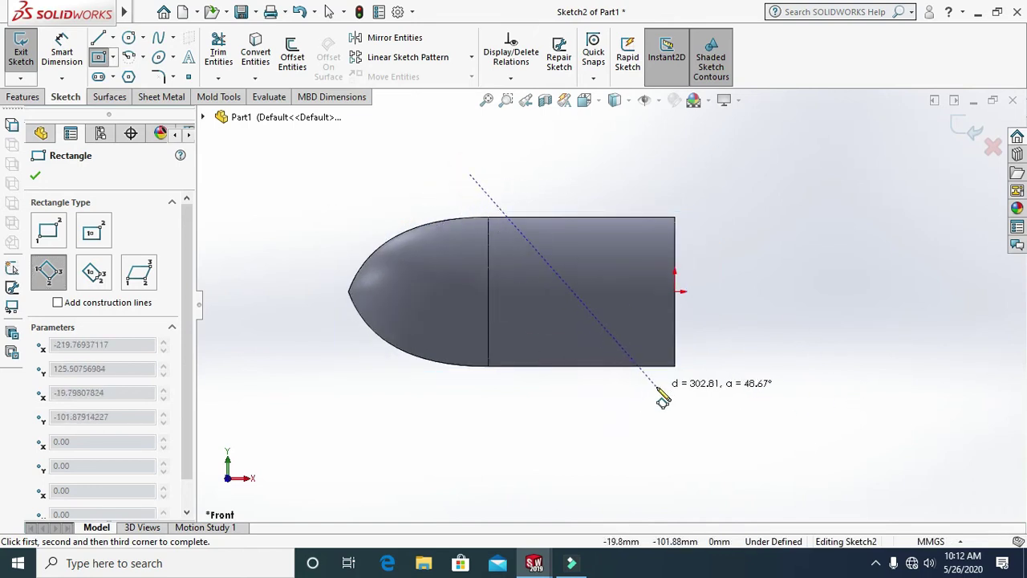
click(641, 383)
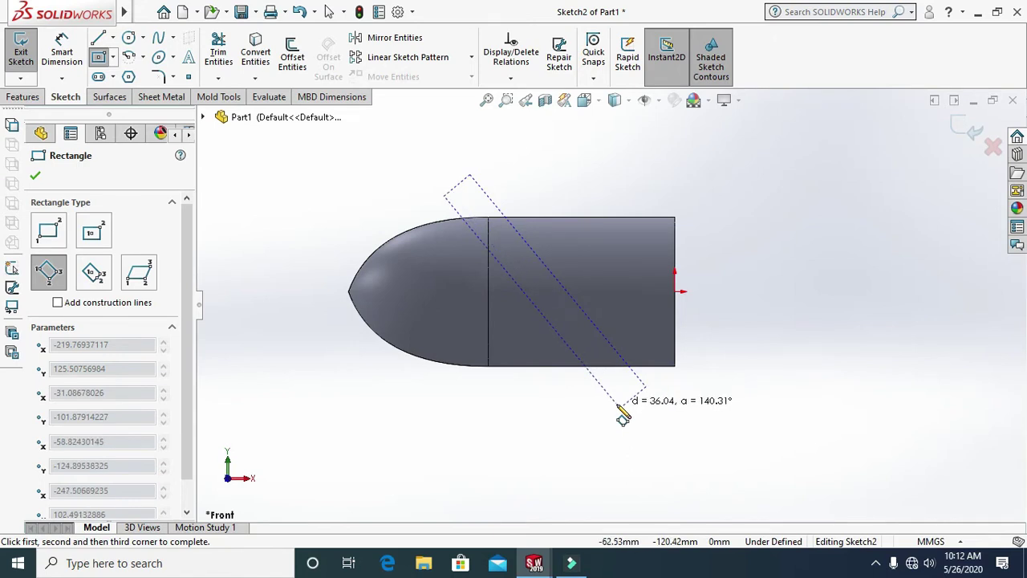
click(627, 415)
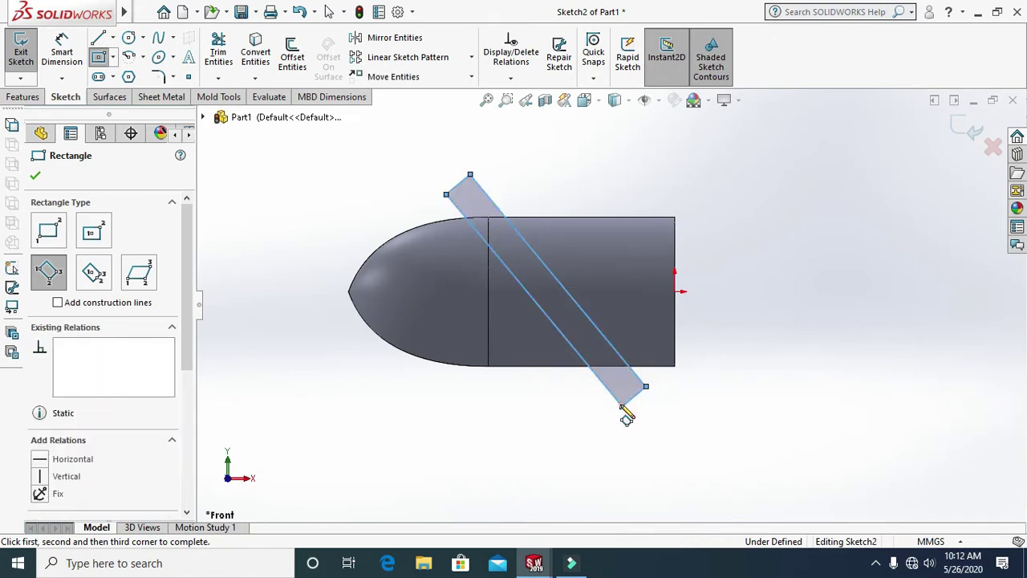
click(60, 55)
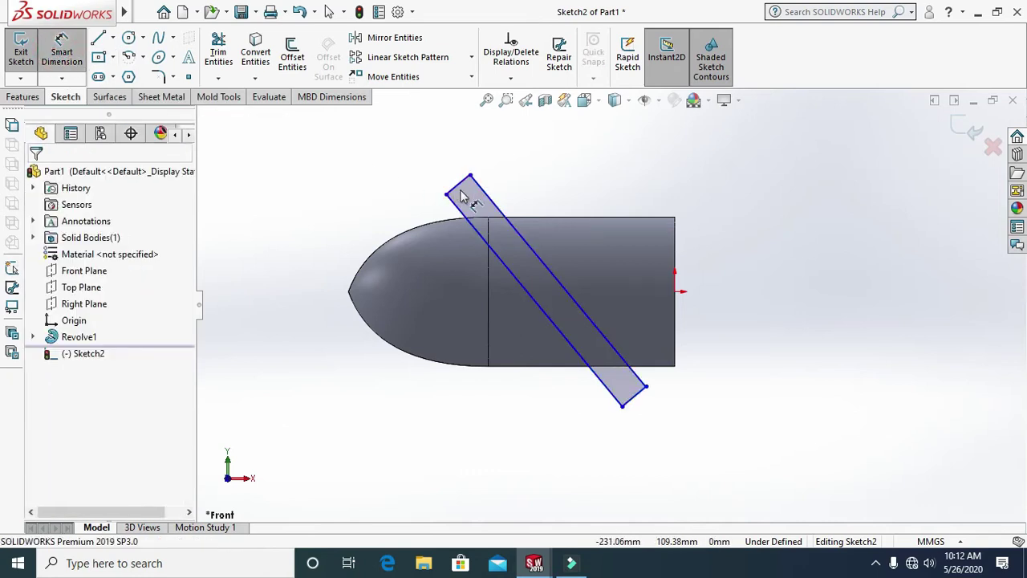
Dimension the rectangle: 12 mm width, 230 mm length, 15 mm vertical offset from the origin
click(460, 187)
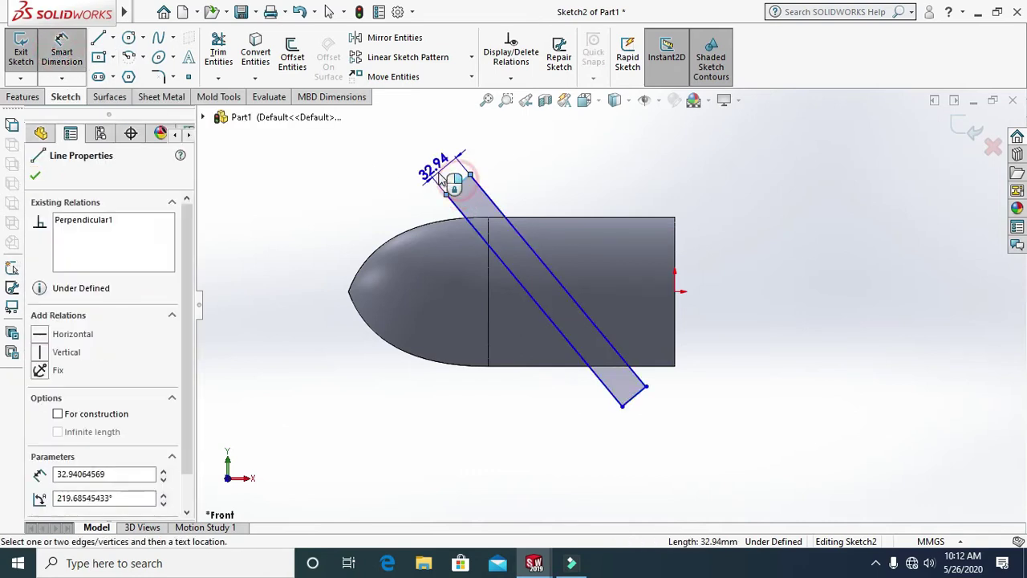
click(451, 181)
text(12)
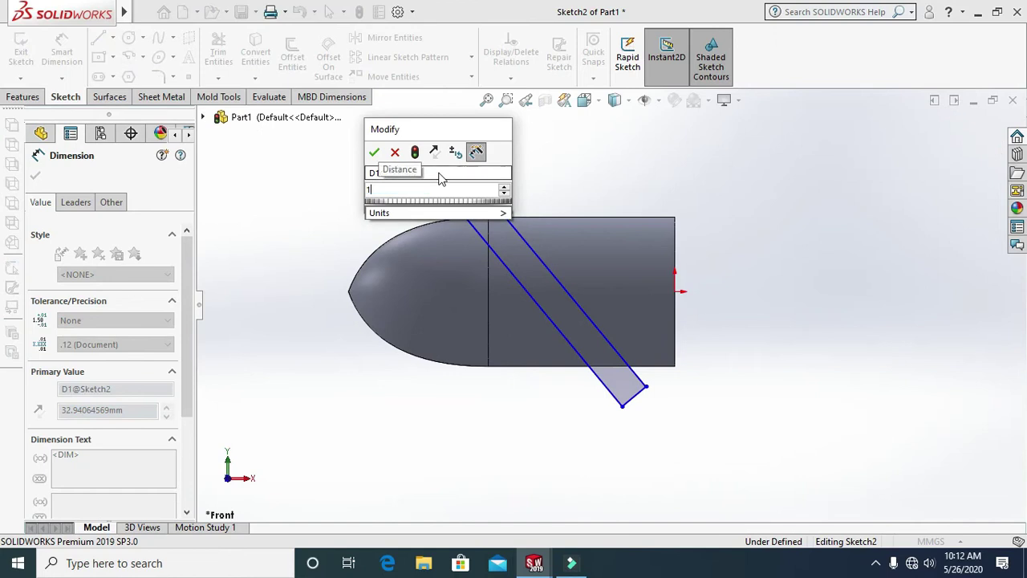
key(Return)
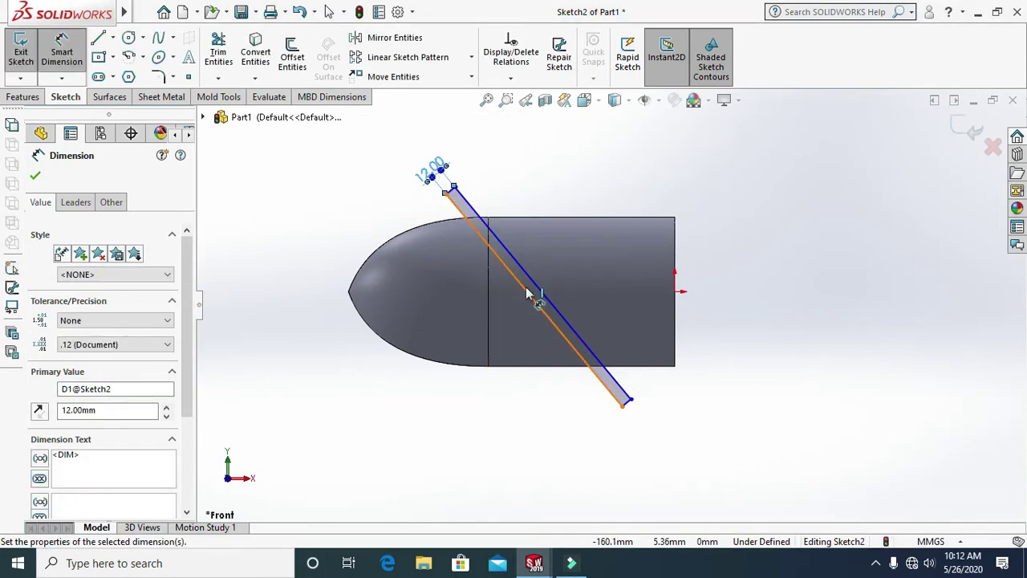
click(529, 290)
click(468, 315)
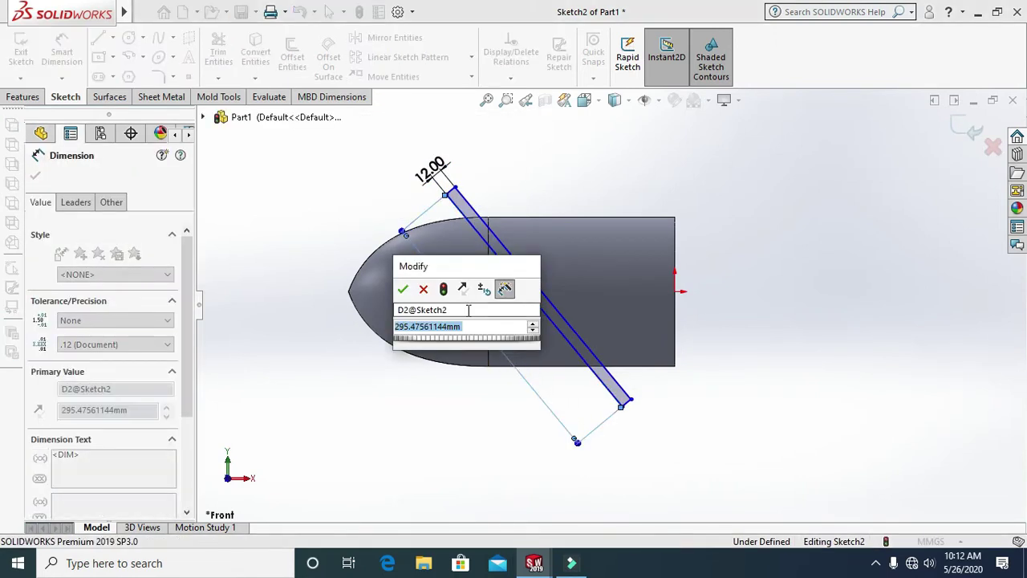
text(23)
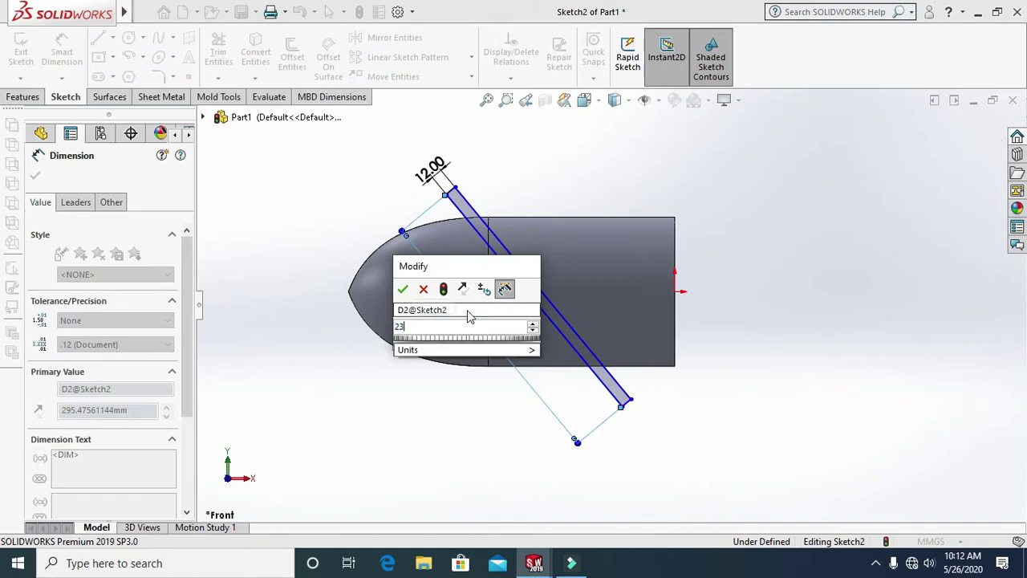
text(0)
key(Return)
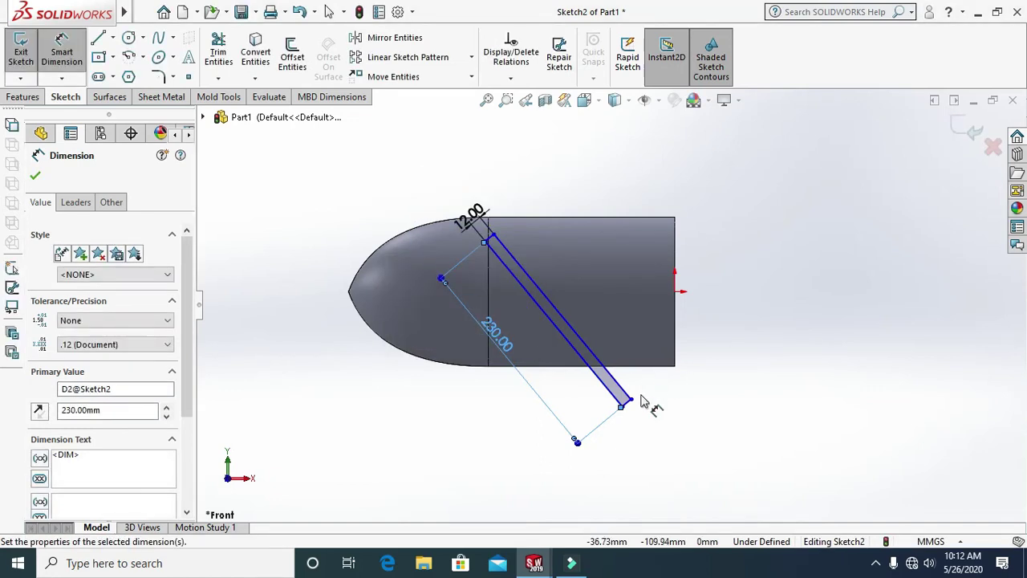
click(628, 401)
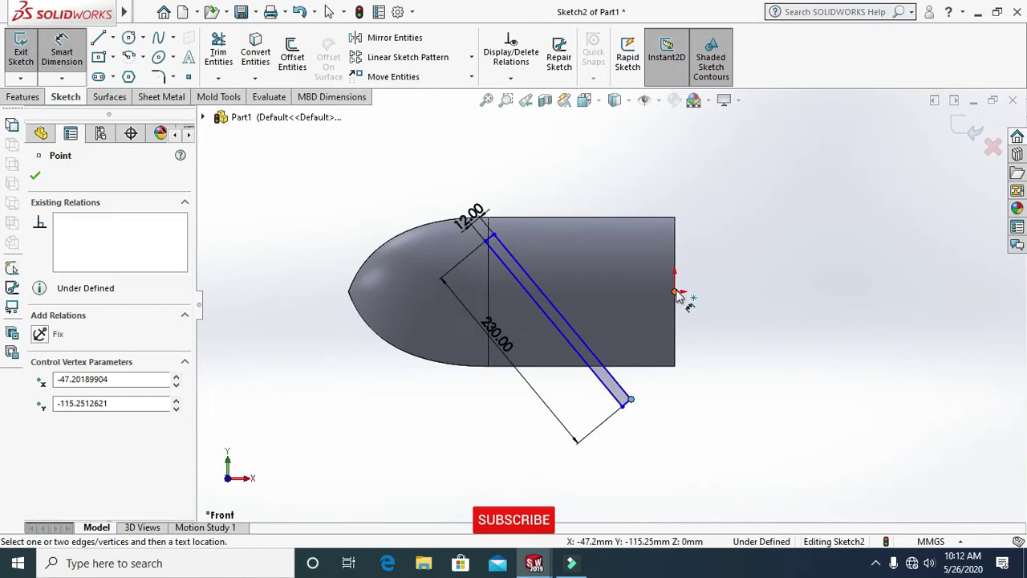
click(677, 290)
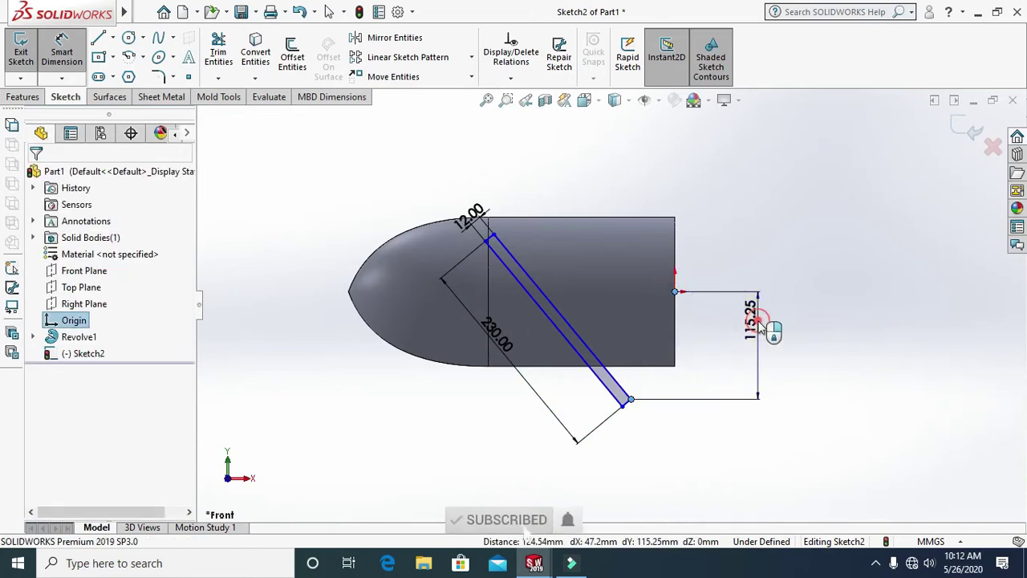
click(761, 325)
text(15)
key(Return)
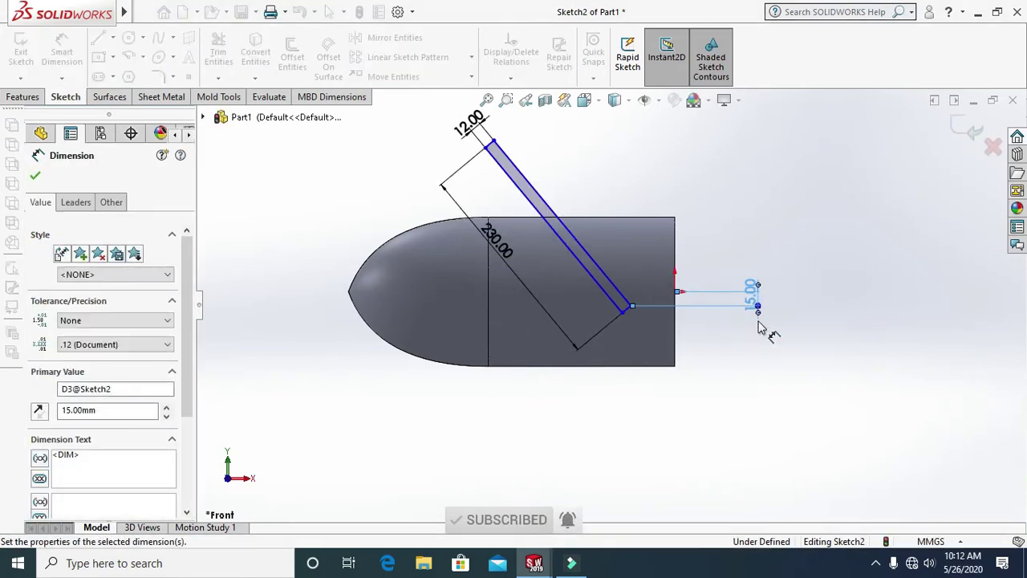
Add a 225 mm horizontal distance and a 74° angle to the hub end, then exit the sketch
click(682, 430)
click(675, 291)
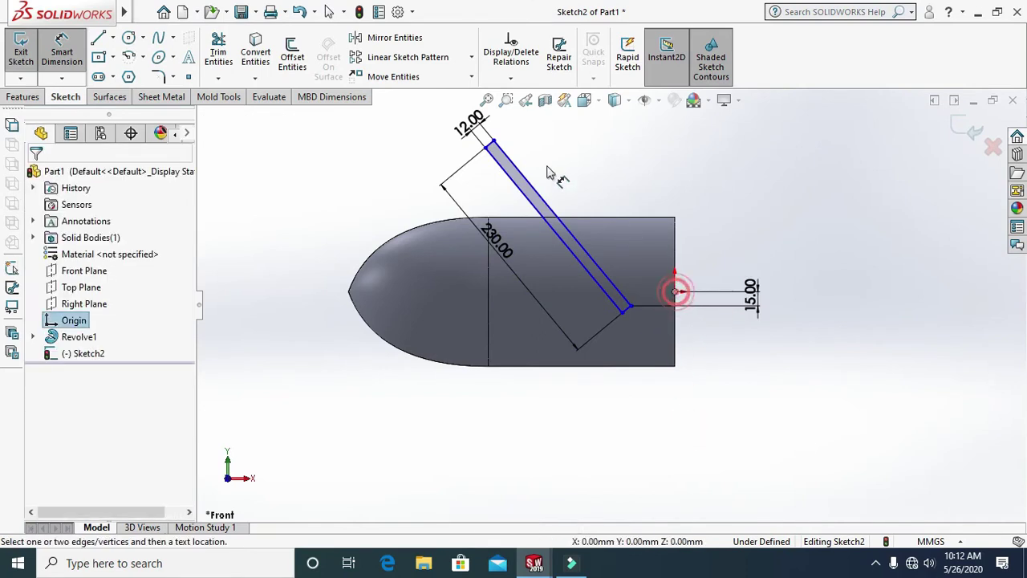
click(491, 146)
click(566, 136)
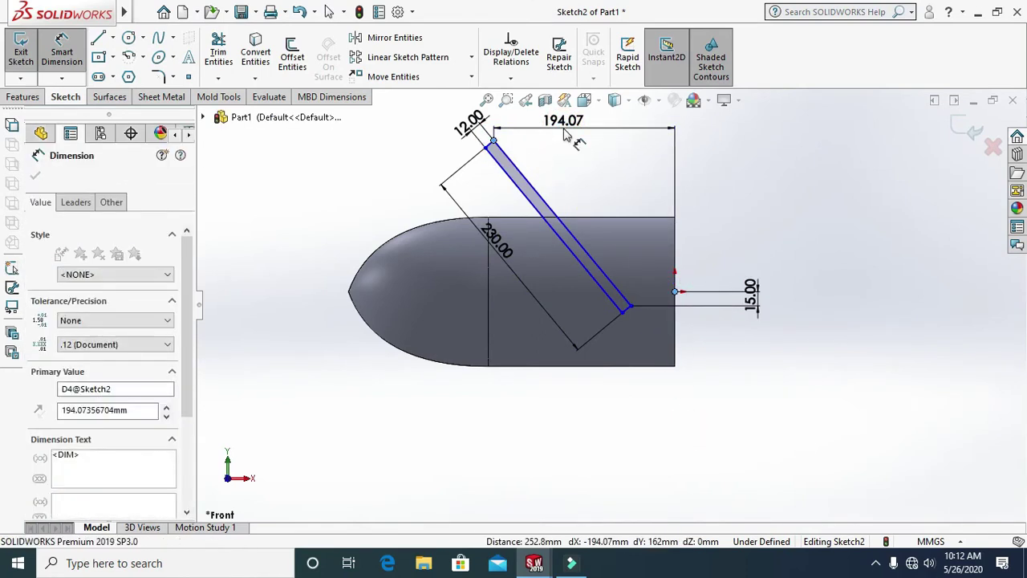
text(225)
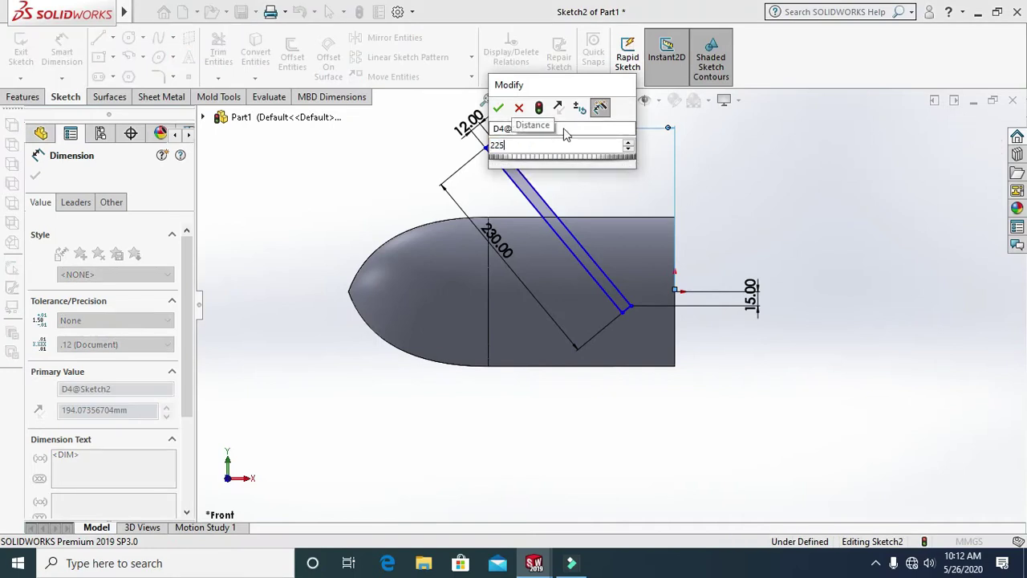
key(Return)
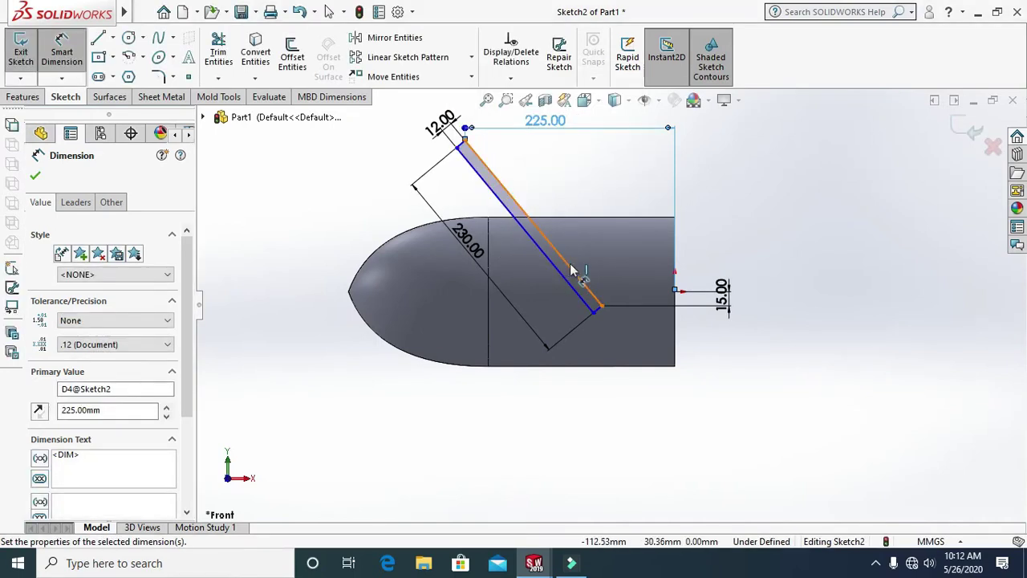
click(572, 271)
click(675, 258)
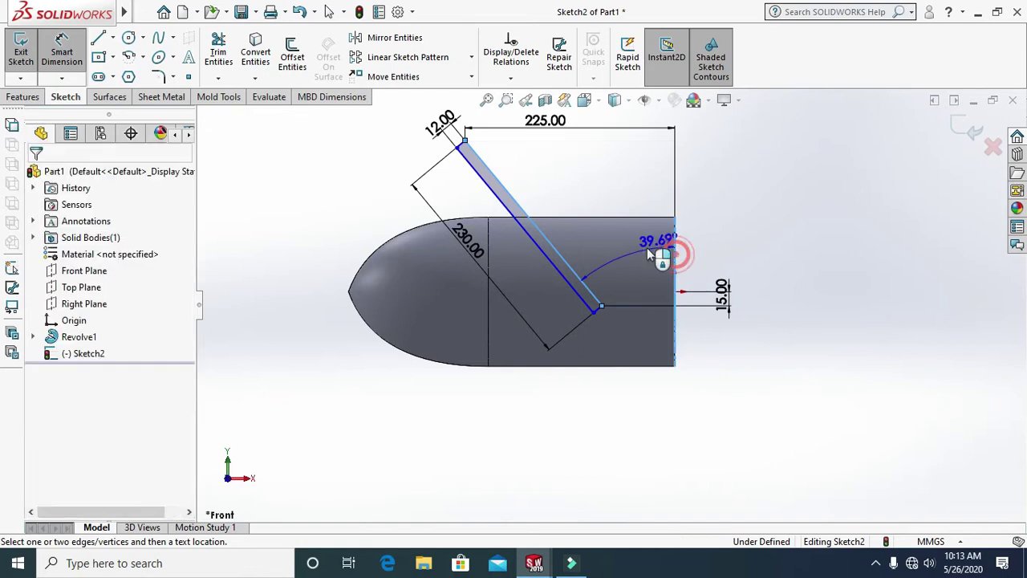
click(638, 246)
text(7)
key(Return)
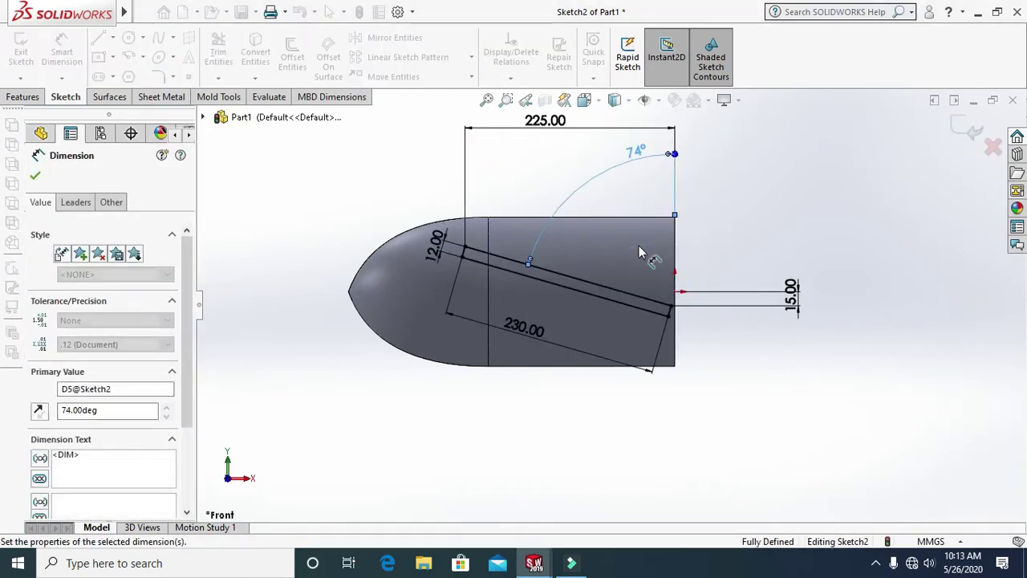
click(634, 475)
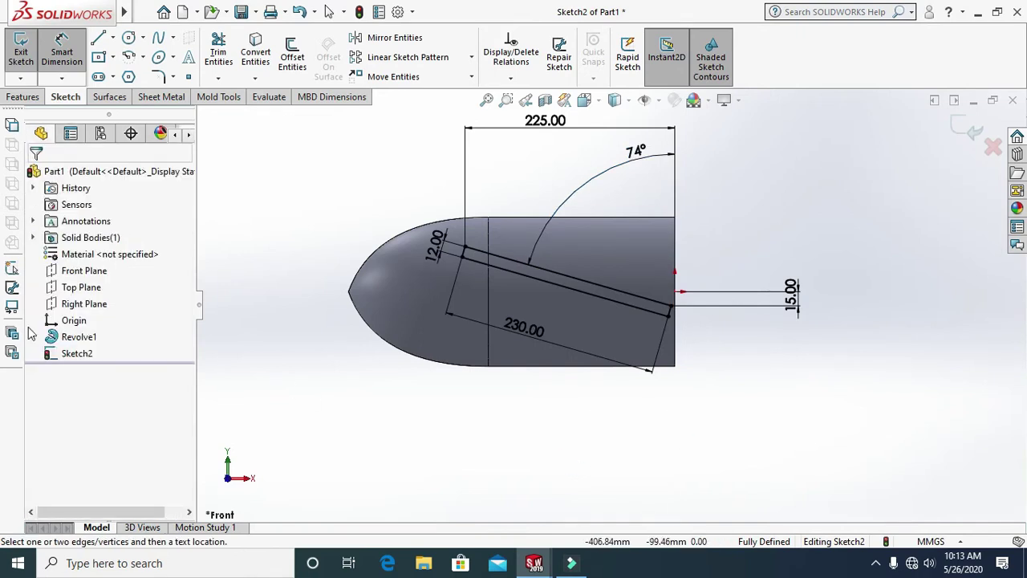
click(967, 130)
Create reference plane Plane1 offset 360 mm from the Front Plane
click(938, 260)
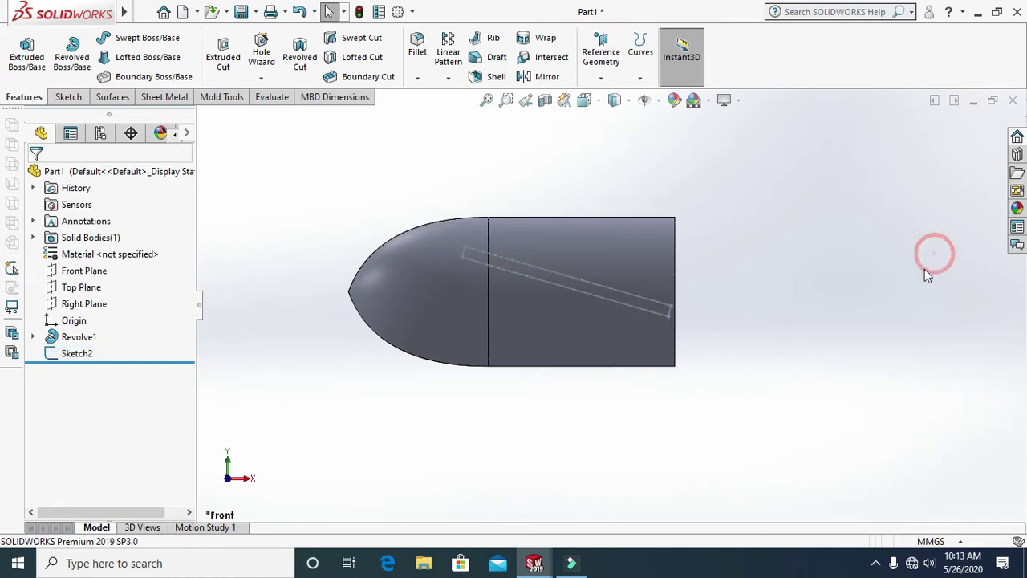
click(74, 273)
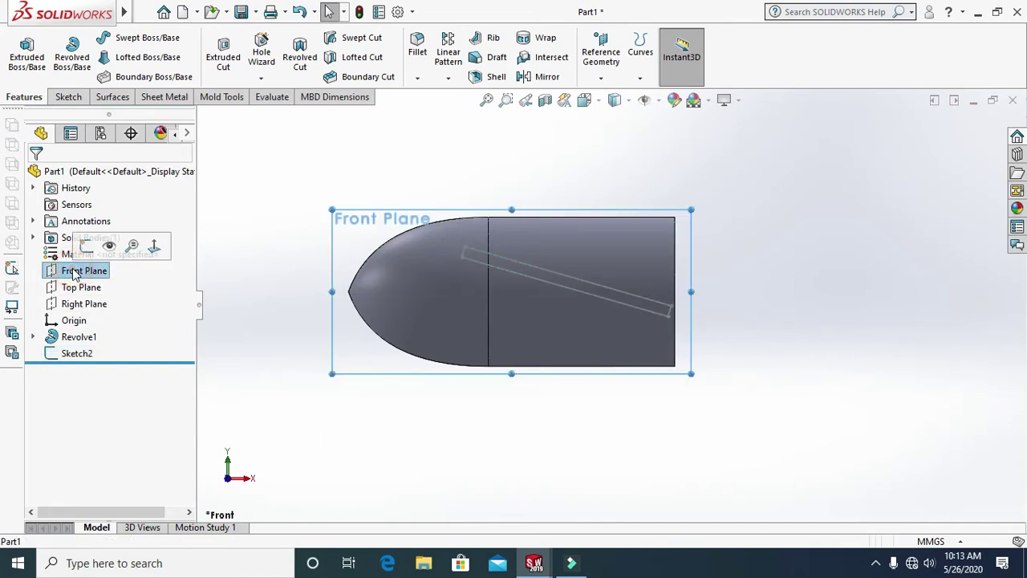
click(601, 77)
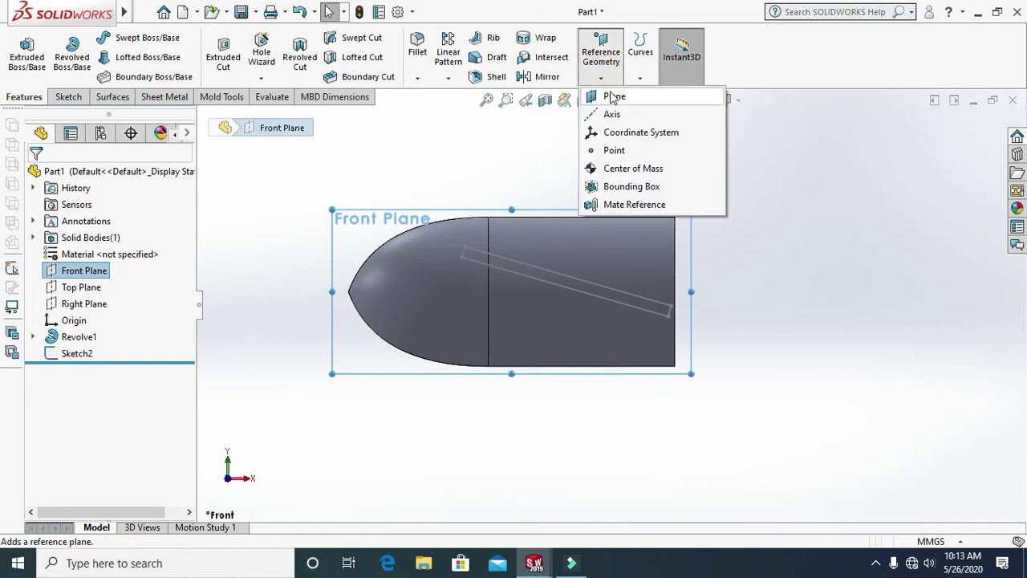
click(614, 97)
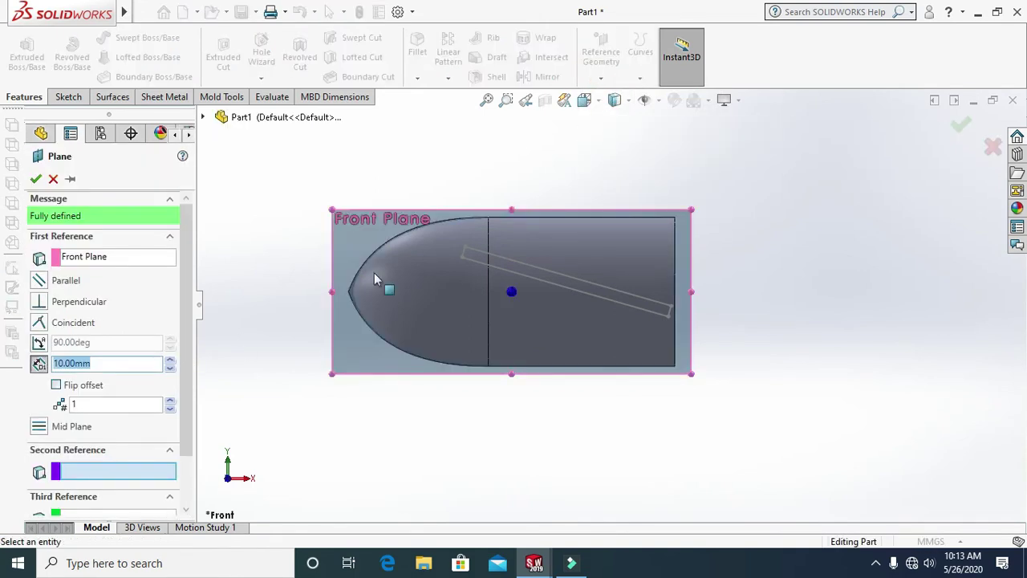
click(101, 365)
middle_drag(301, 430, 536, 408)
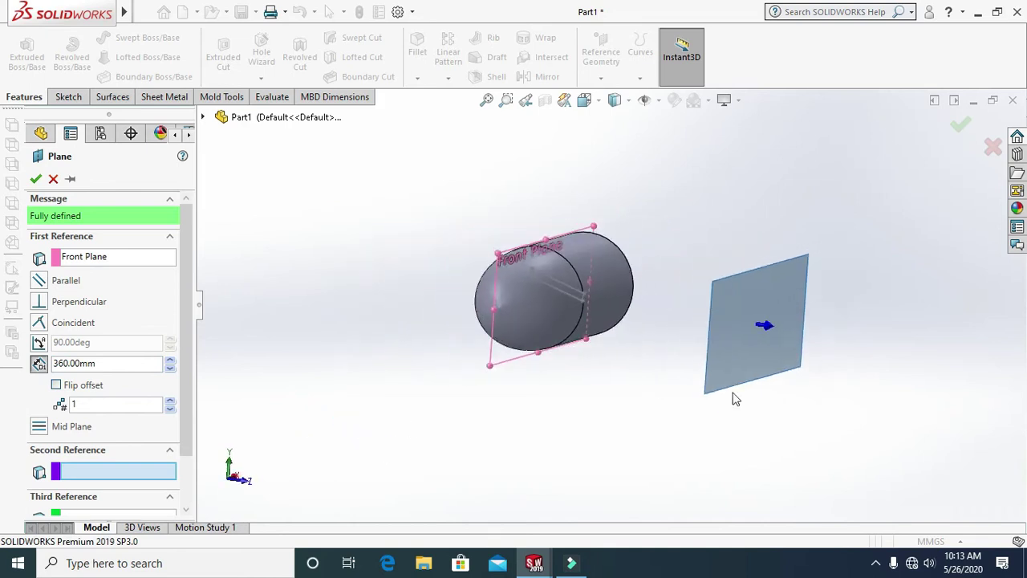
middle_drag(566, 377, 530, 410)
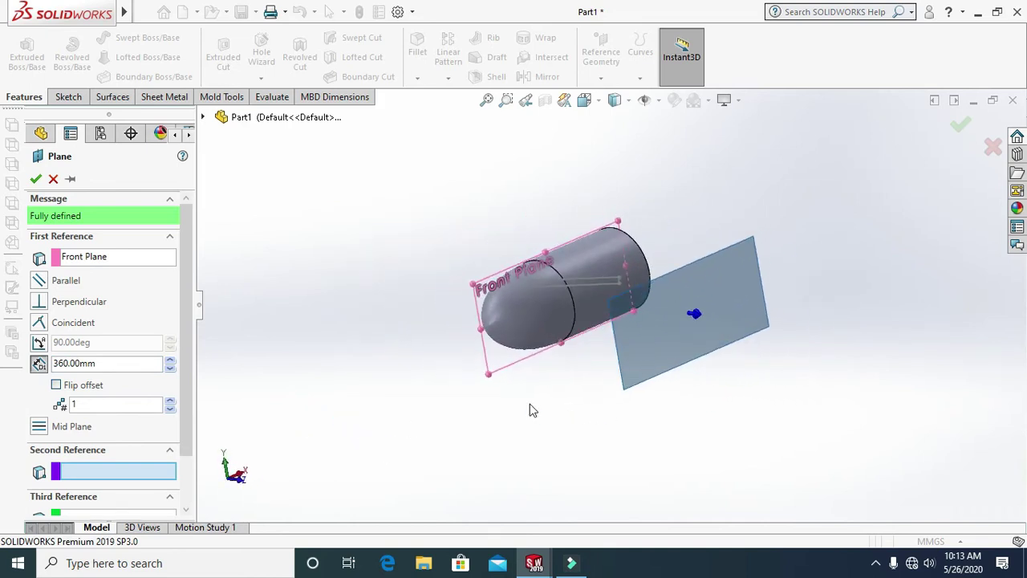
click(36, 179)
Switch to the front view and start a sketch on Plane1
click(424, 446)
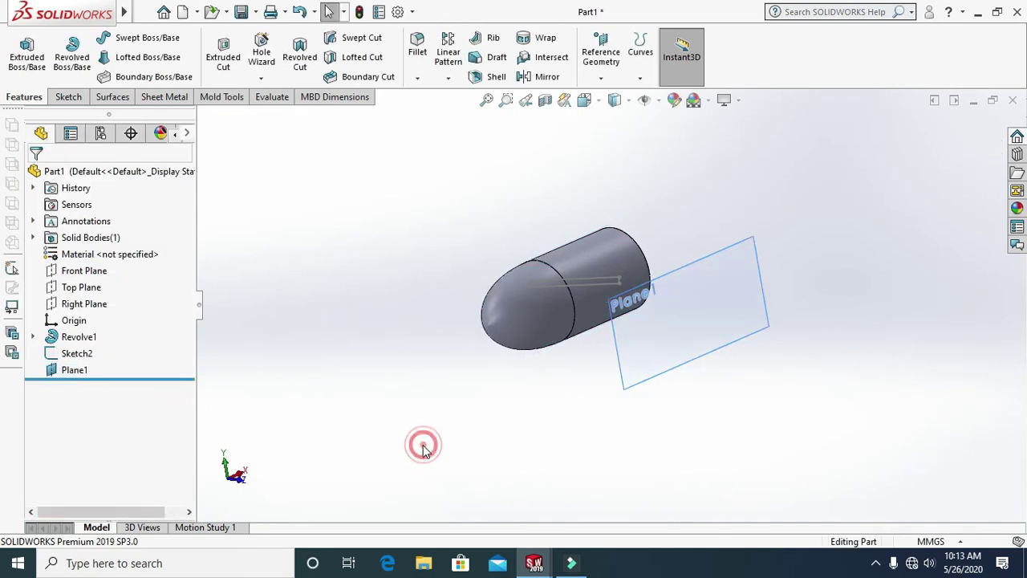
click(590, 100)
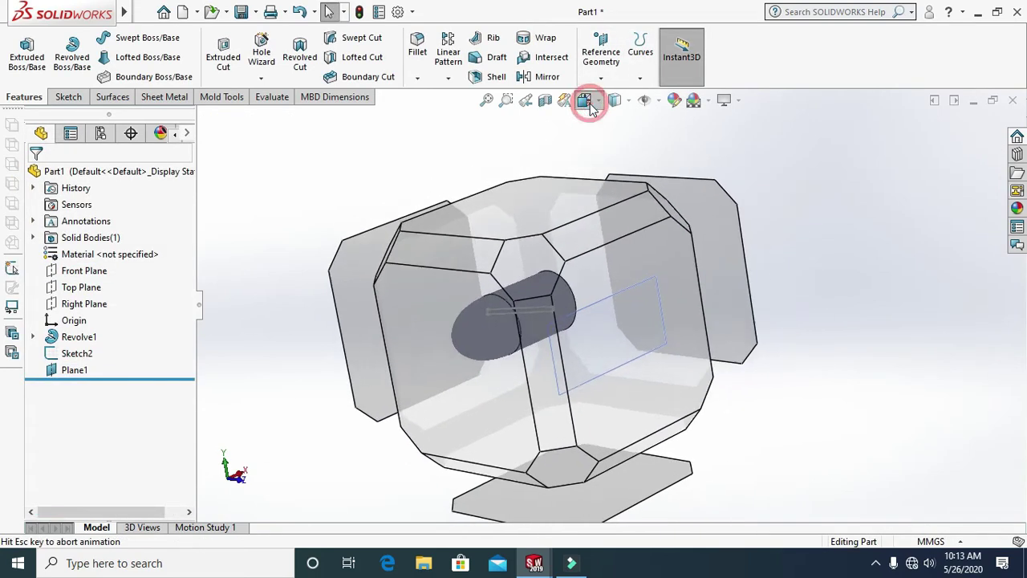
click(571, 371)
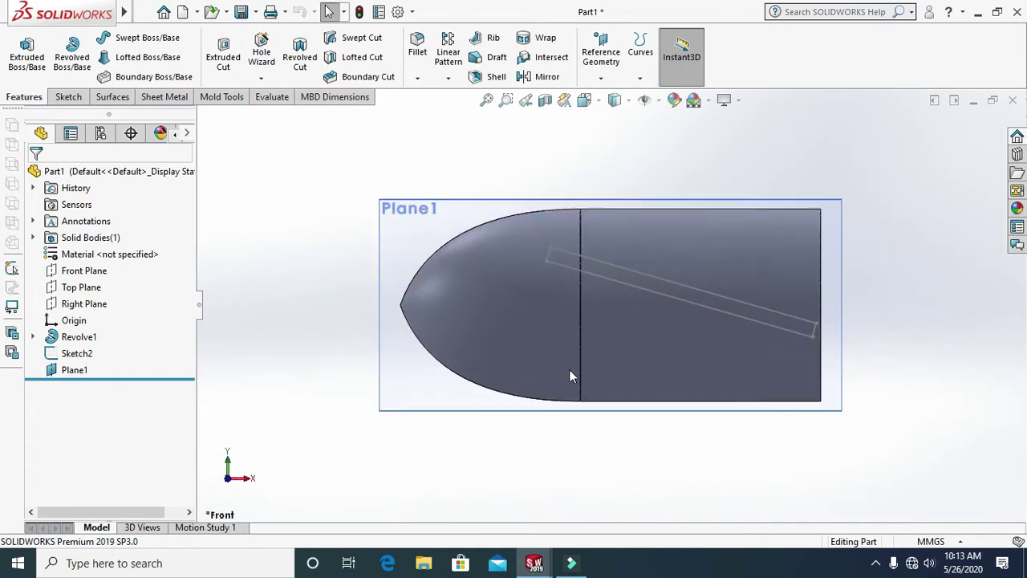
right_click(69, 373)
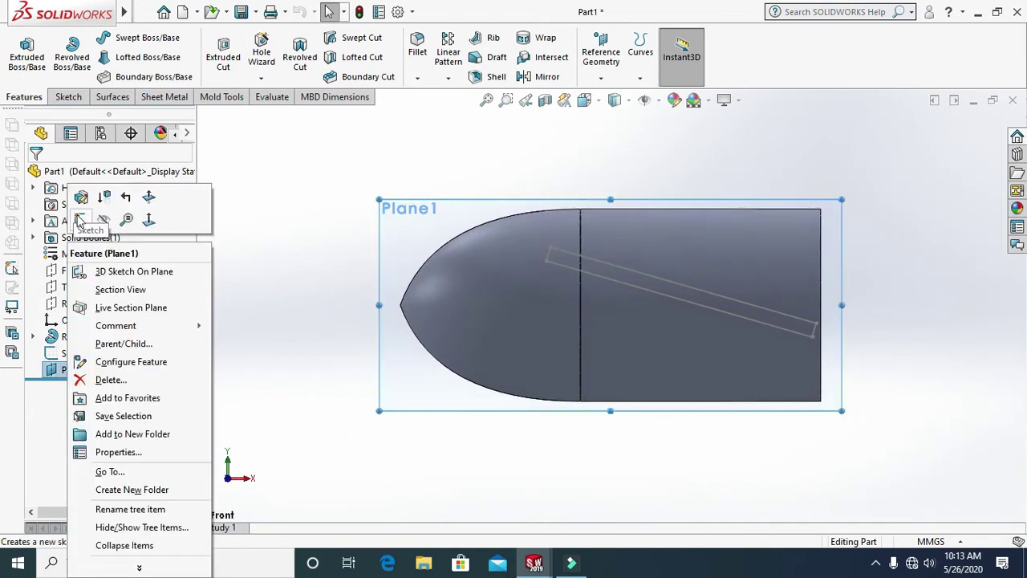
click(78, 217)
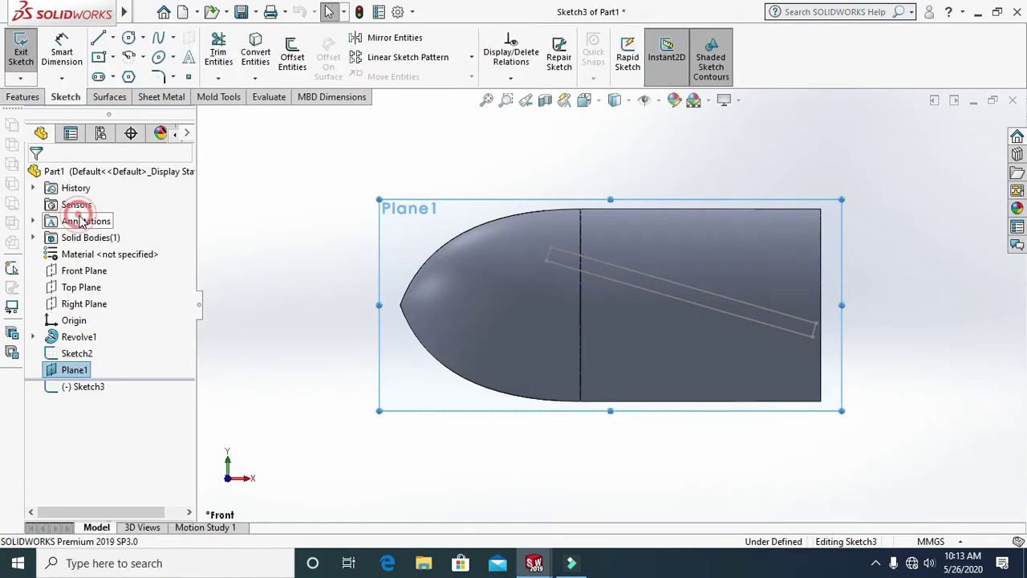
Draw a second slanted 3 Point Corner Rectangle on Plane1
click(97, 60)
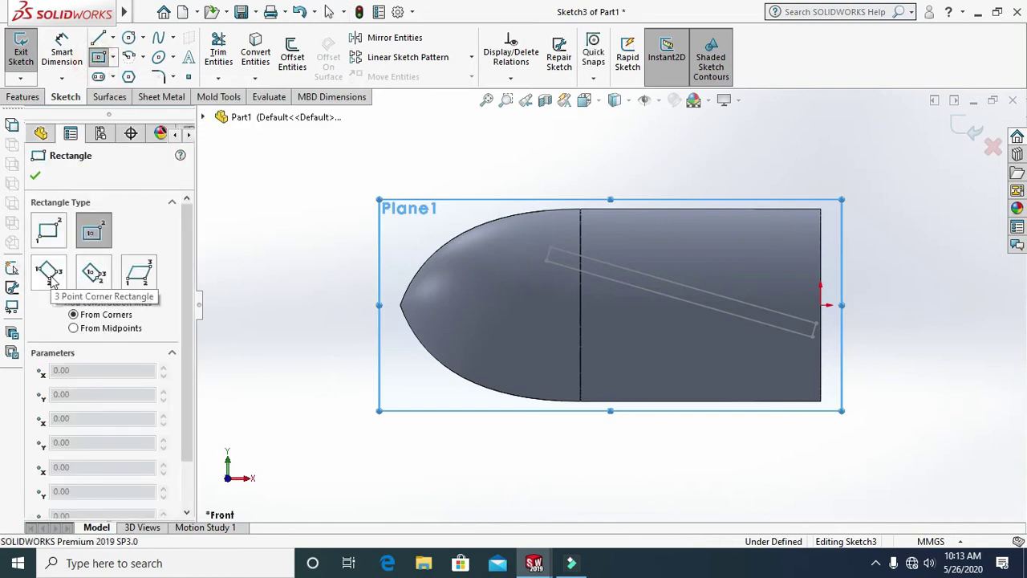
click(51, 276)
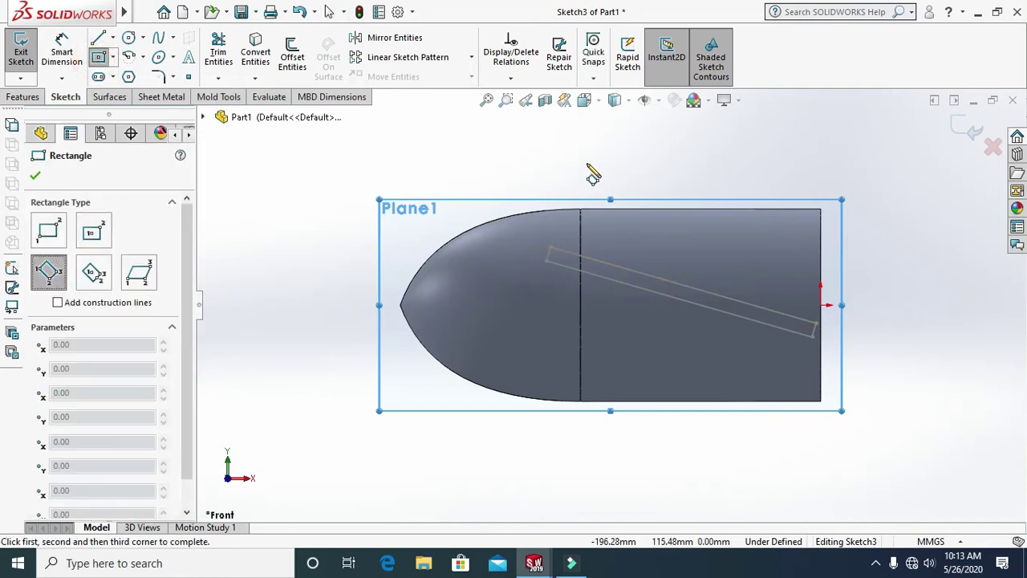
click(602, 145)
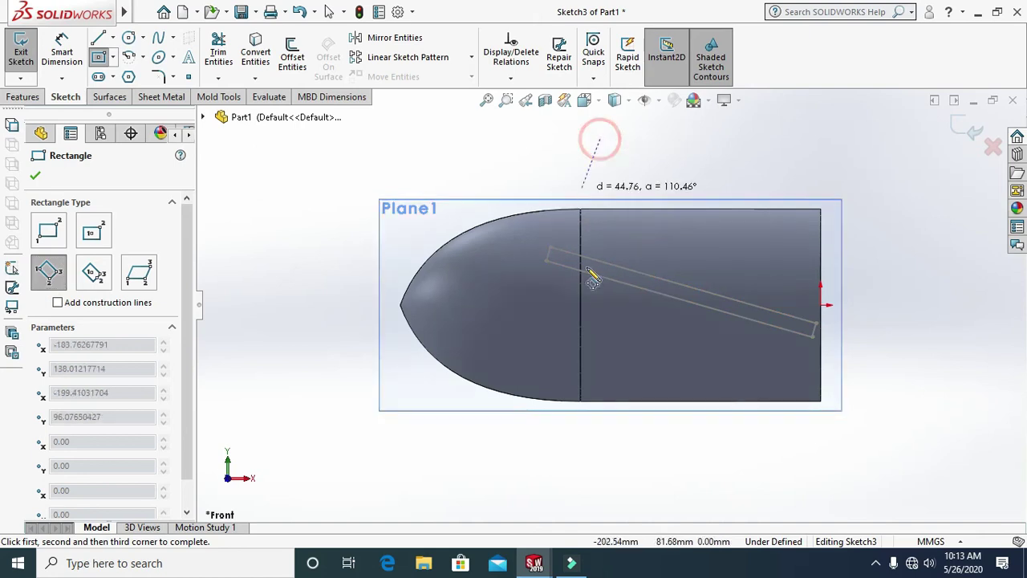
click(785, 463)
click(768, 479)
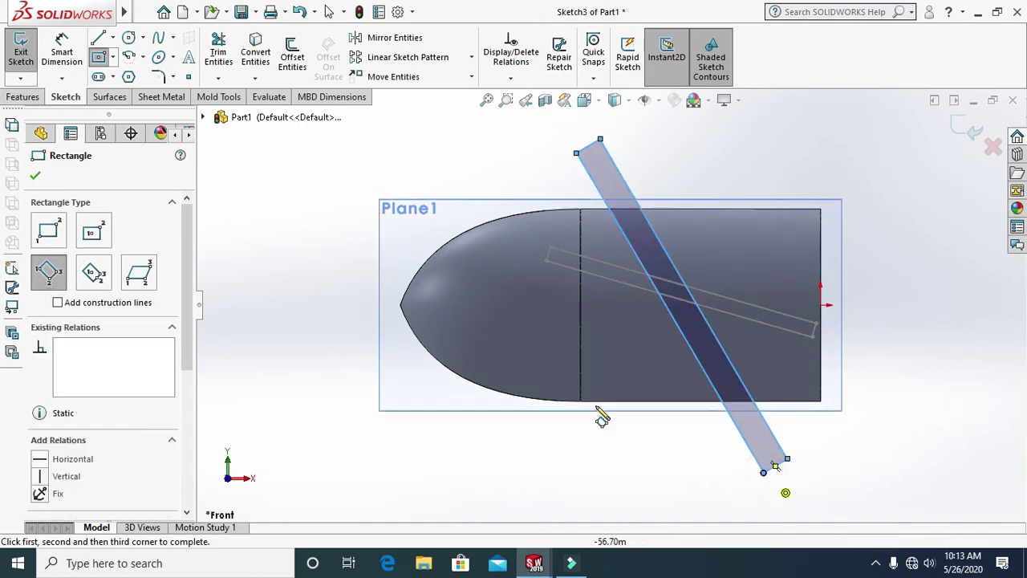
Dimension the rectangle's width to 12 mm and its length to 400 mm
click(61, 50)
click(590, 146)
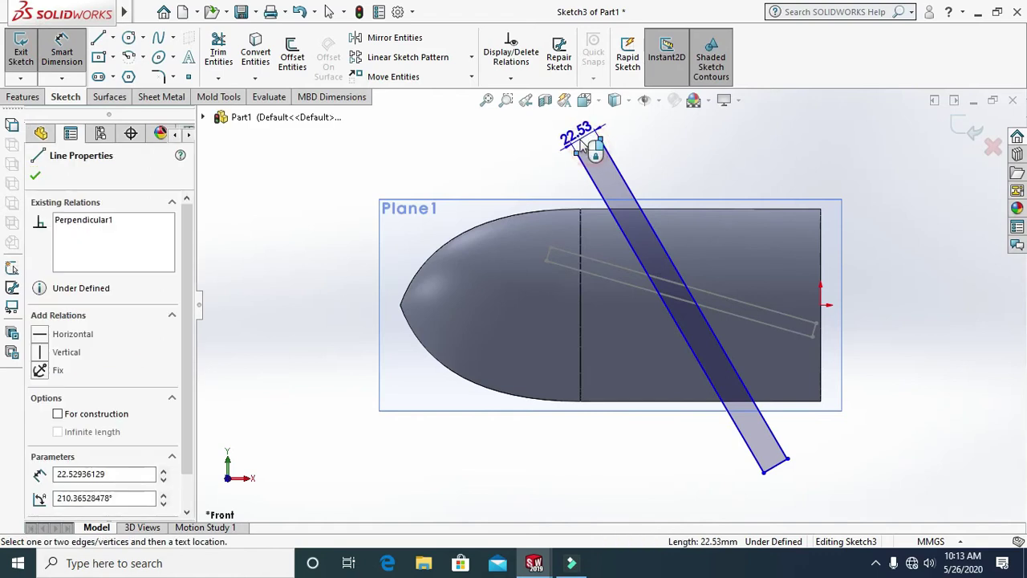
click(581, 143)
text(12)
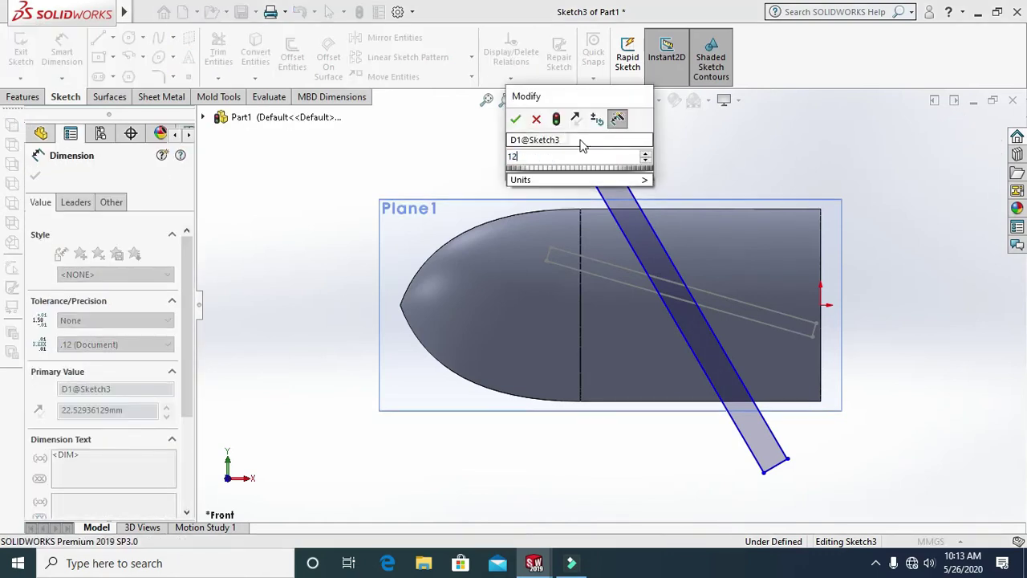
key(Return)
click(691, 358)
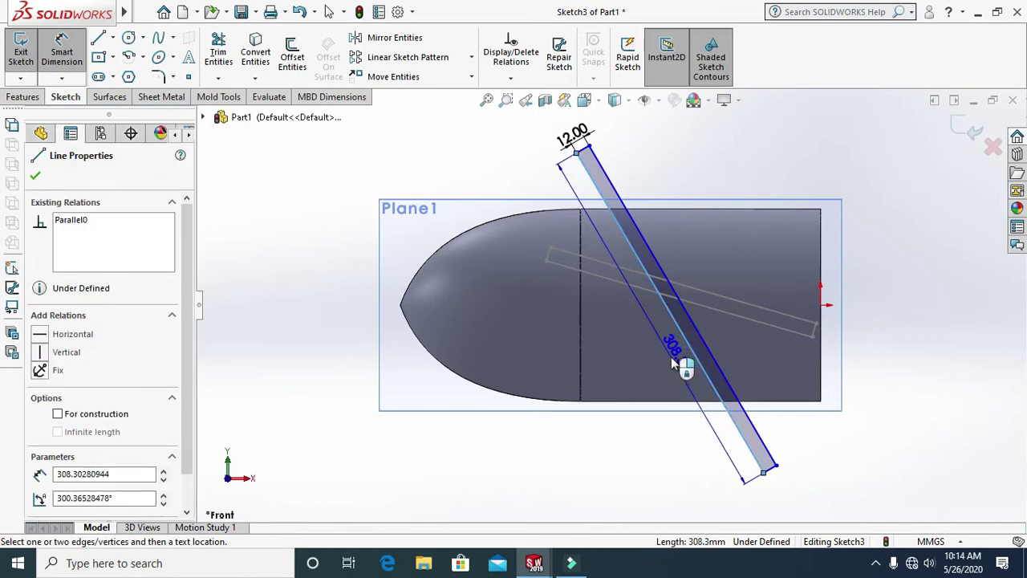
click(672, 361)
text(400)
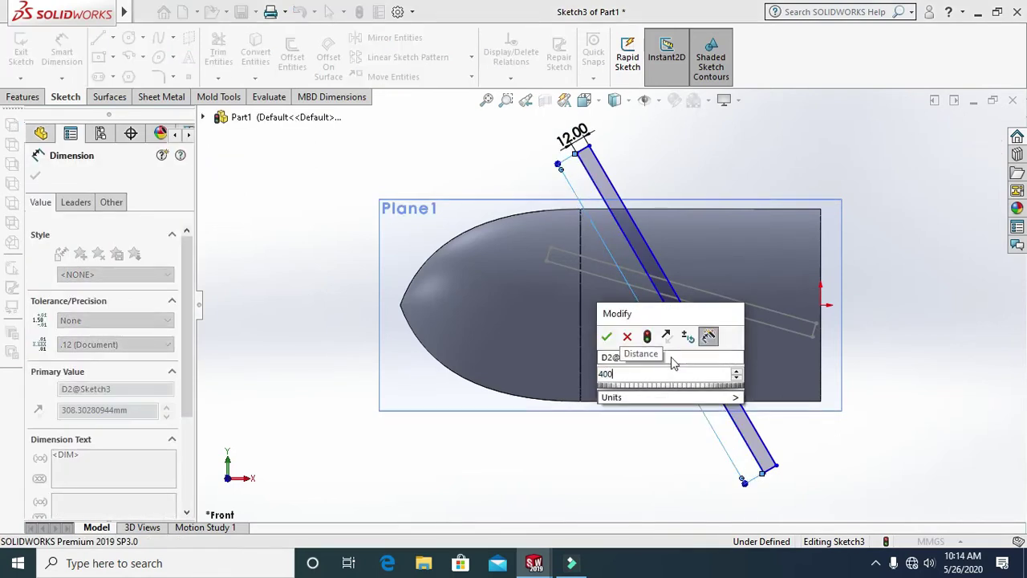
key(Return)
Add a 190 mm vertical offset from the origin and a 62 mm horizontal offset
click(647, 476)
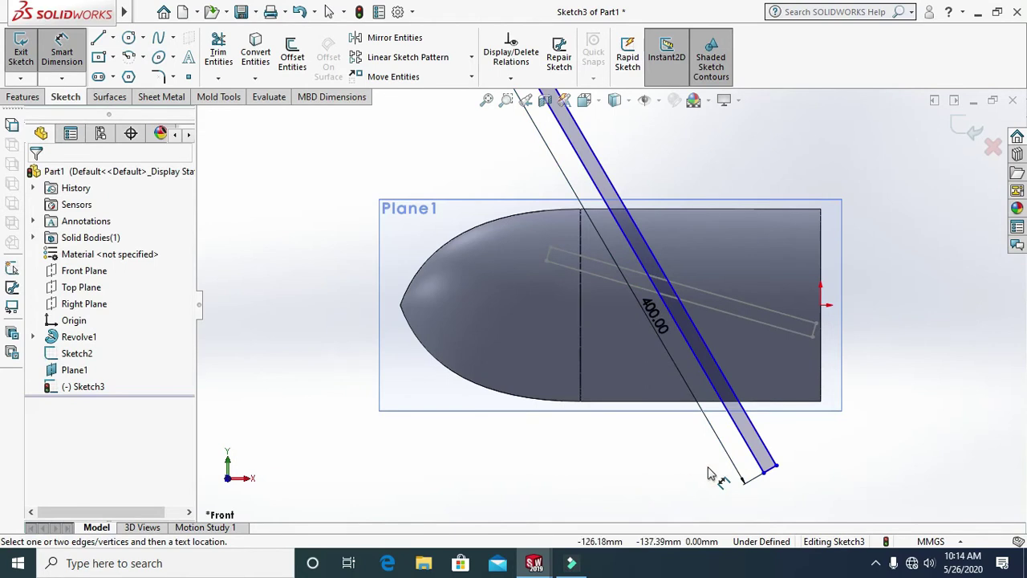
click(776, 466)
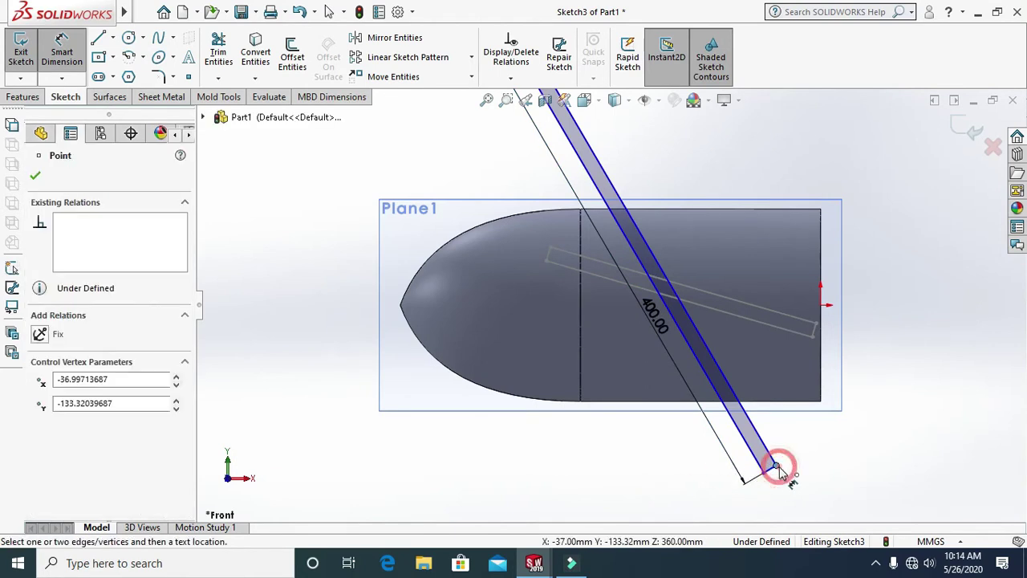
click(821, 306)
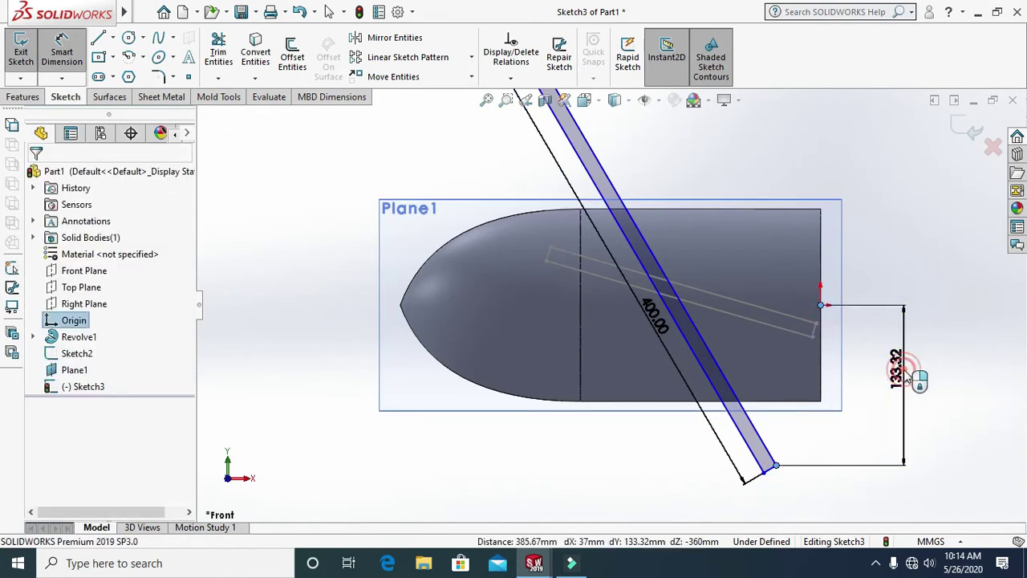
click(905, 377)
text(1)
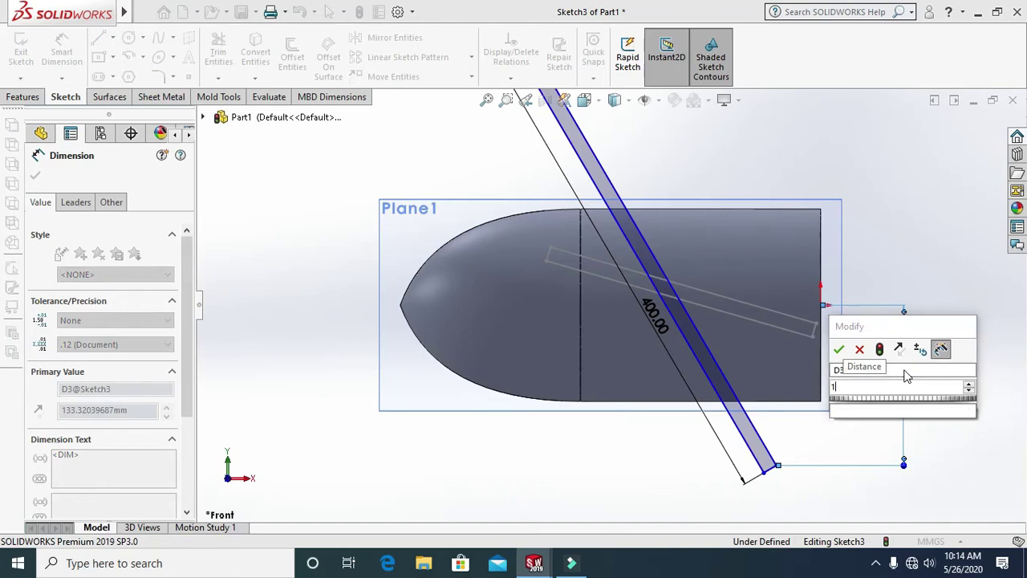
key(Return)
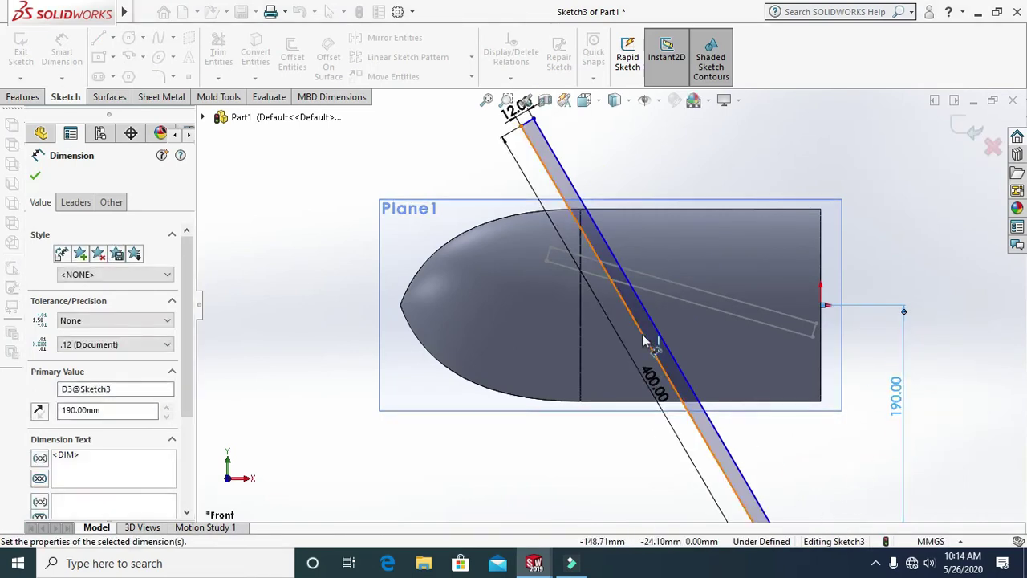
scroll(588, 281, up, 2)
scroll(646, 345, up, 2)
click(615, 396)
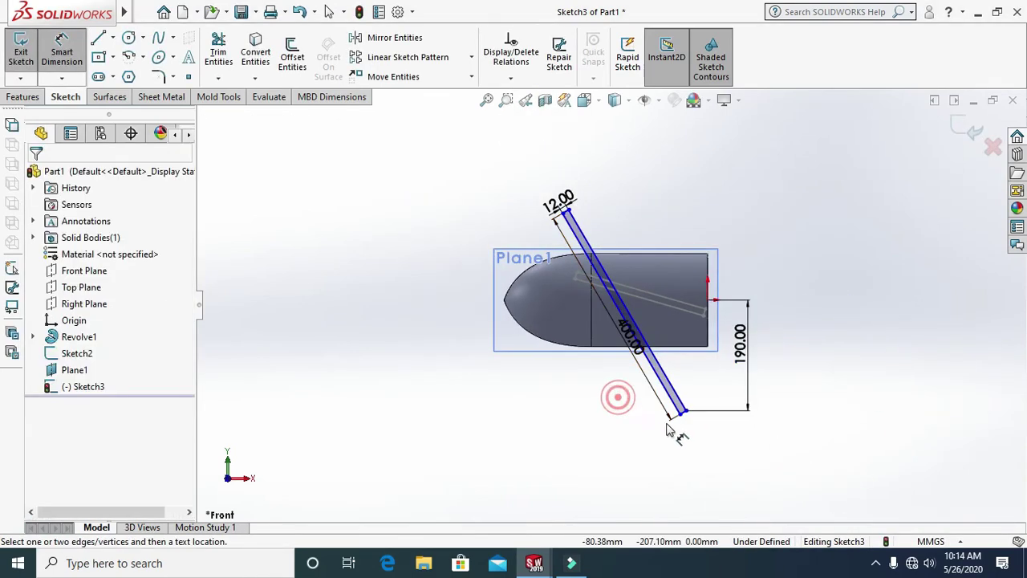
click(686, 410)
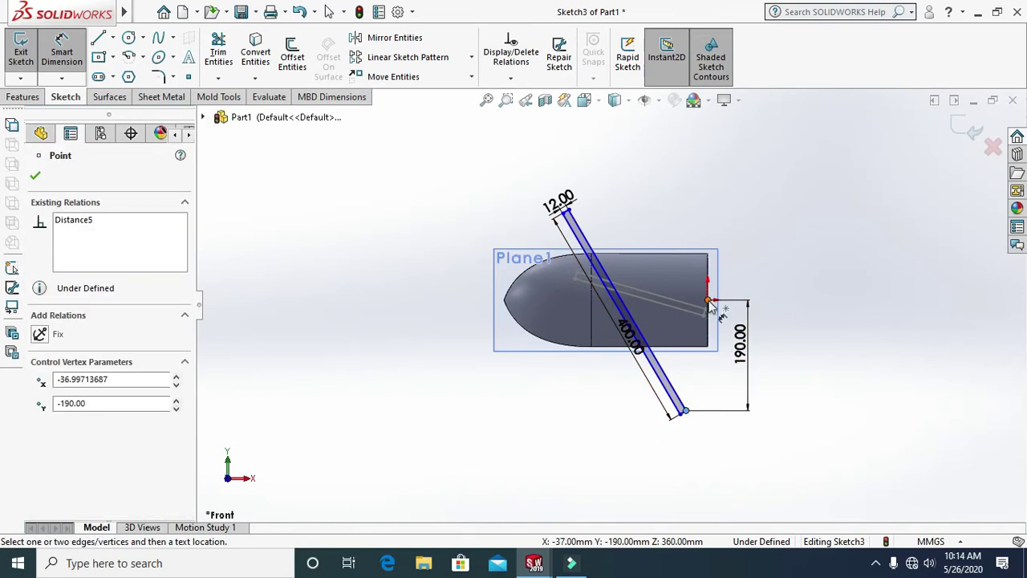
click(709, 301)
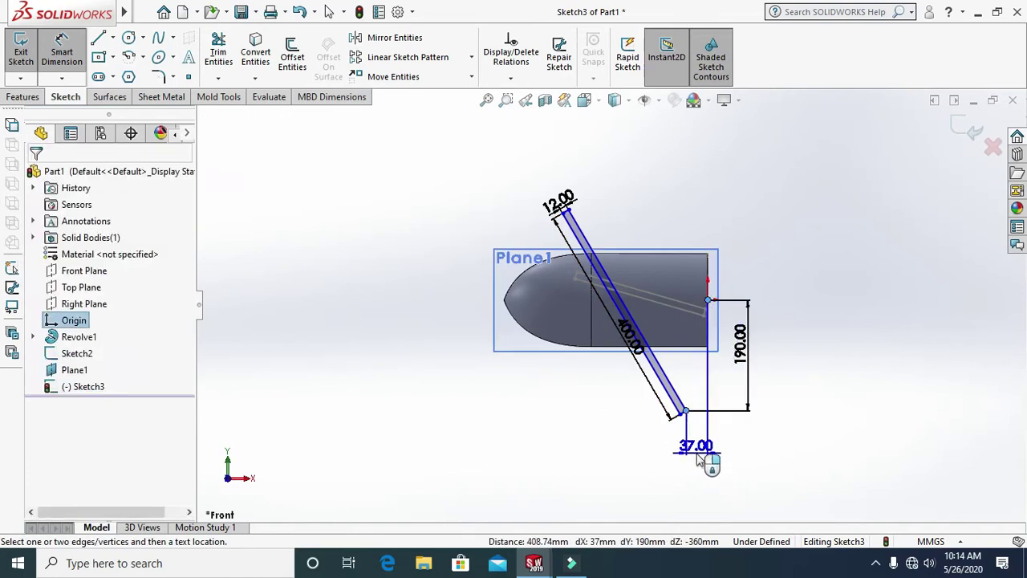
click(698, 459)
text(62)
key(Return)
Set a 14° angle between the slanted blade line and the vertical edge
click(611, 467)
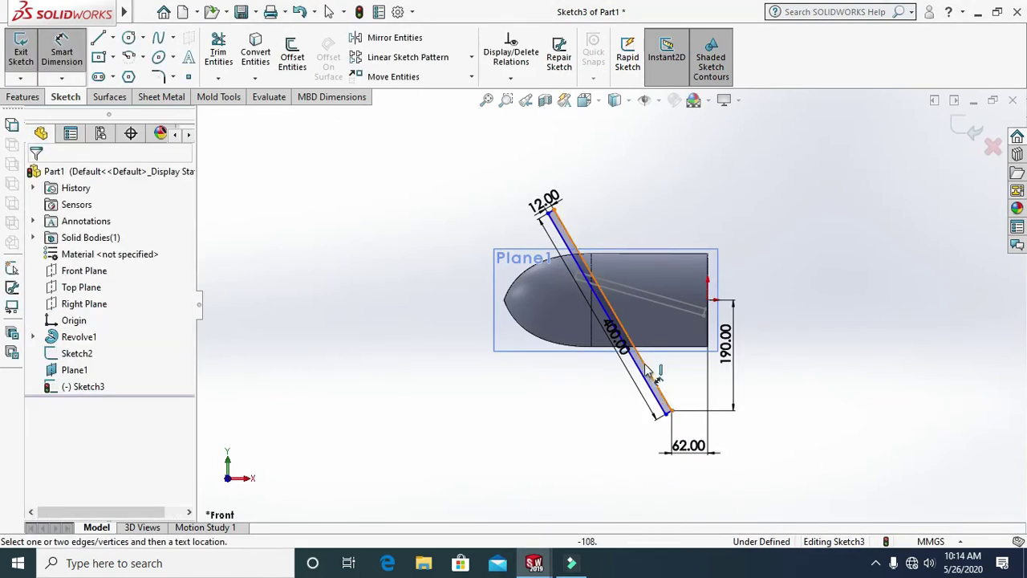
click(644, 365)
click(711, 276)
click(677, 280)
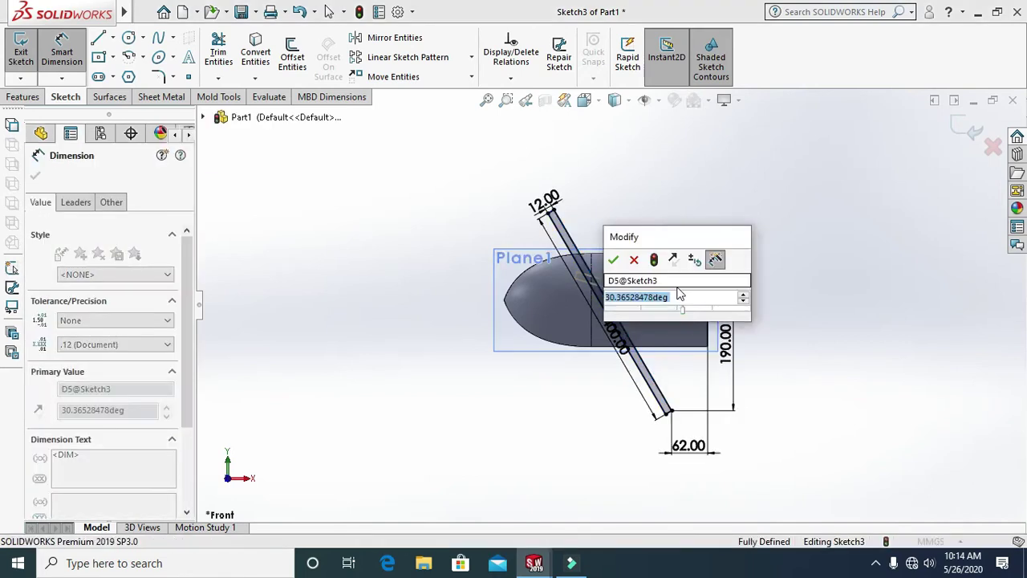
text(14)
key(Return)
click(511, 412)
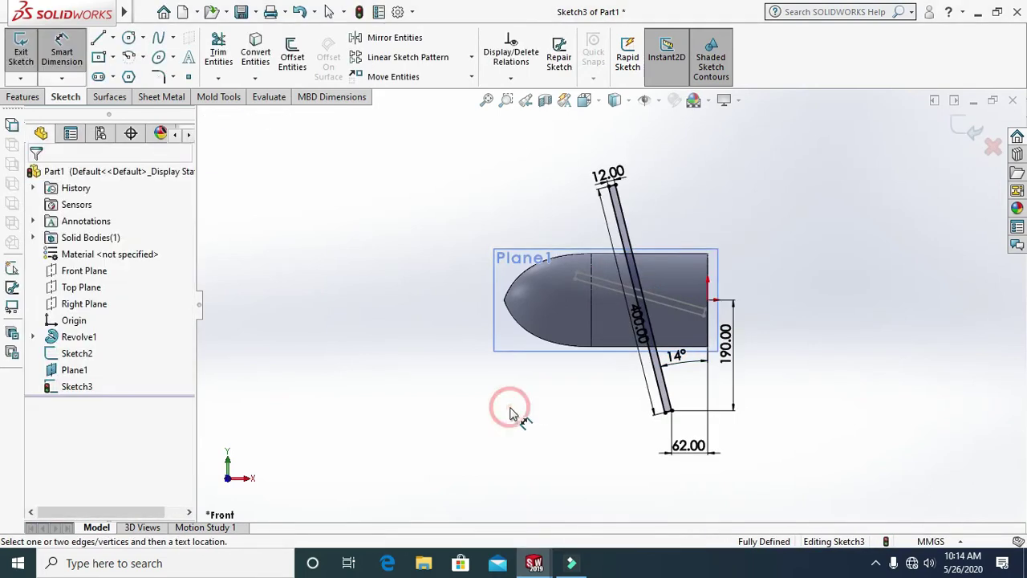
Exit Sketch3 and clear the sketch selection
click(966, 128)
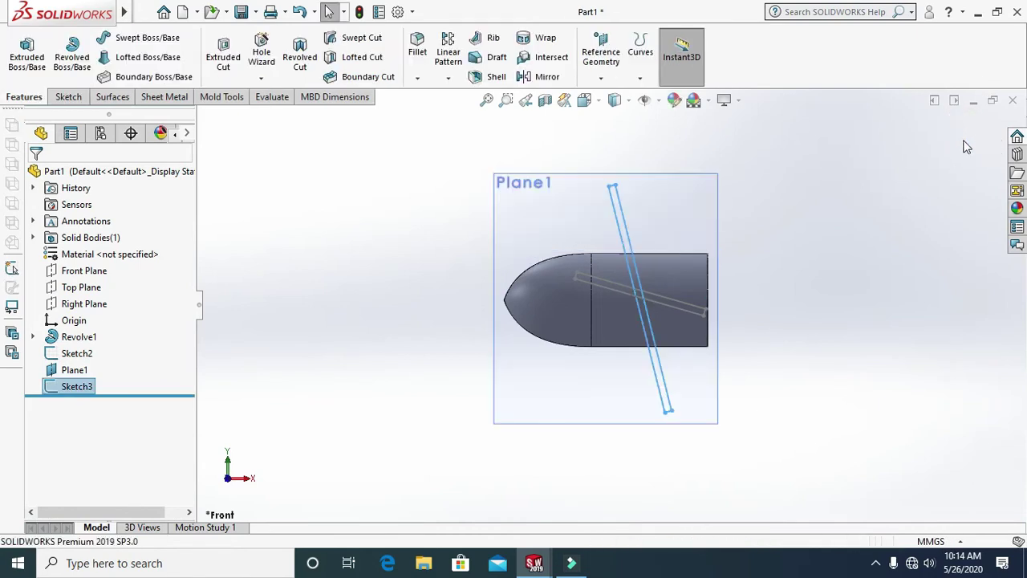
click(928, 211)
scroll(678, 317, down, 5)
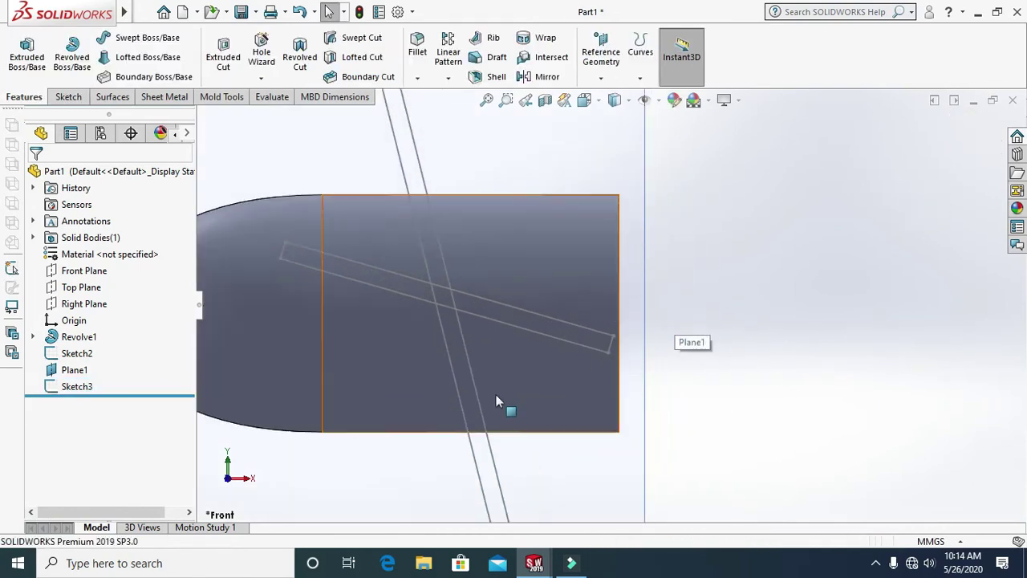
scroll(576, 386, up, 5)
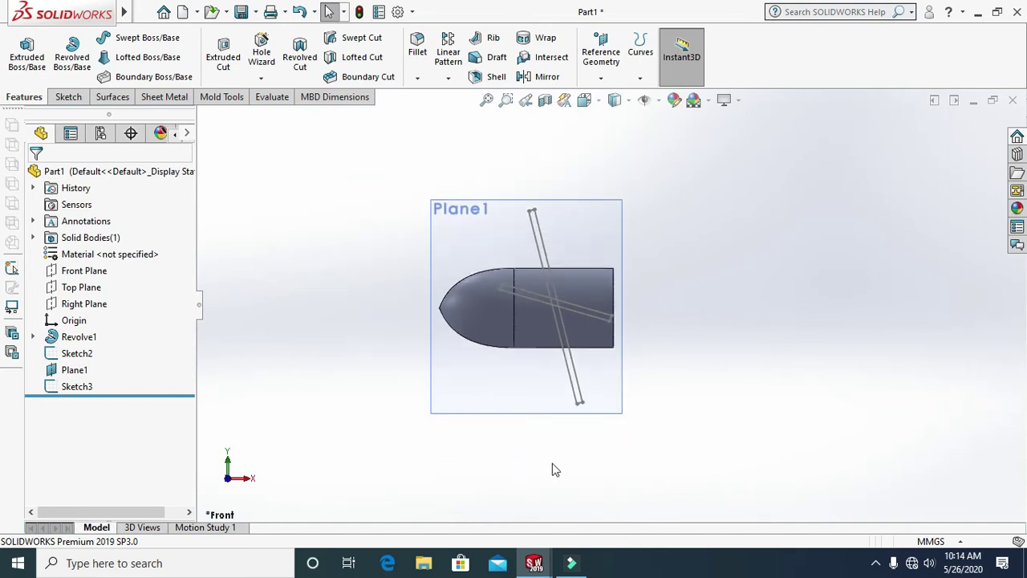
click(559, 469)
Hide Plane1 from the FeatureManager tree
right_click(73, 370)
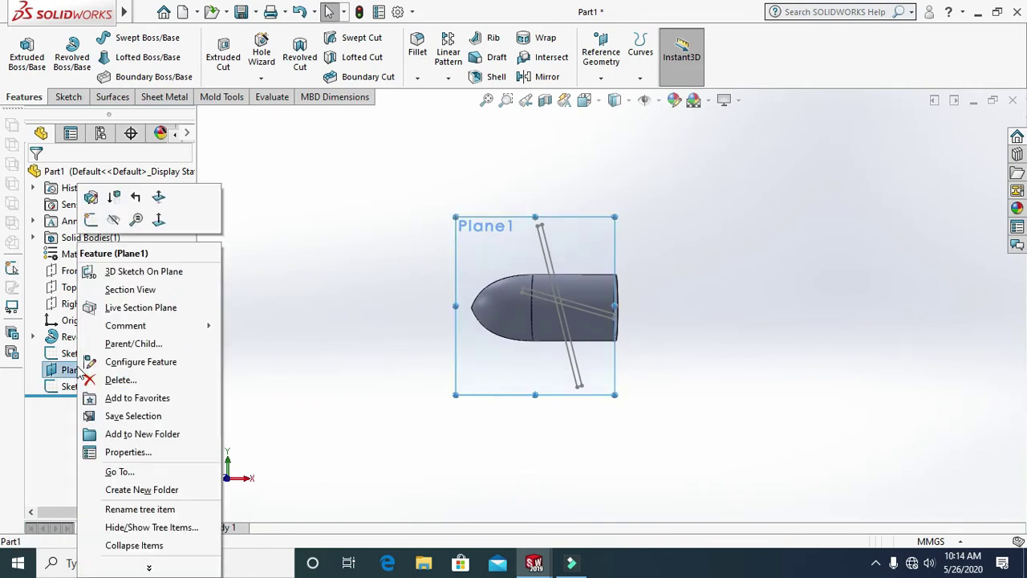
click(113, 219)
click(313, 309)
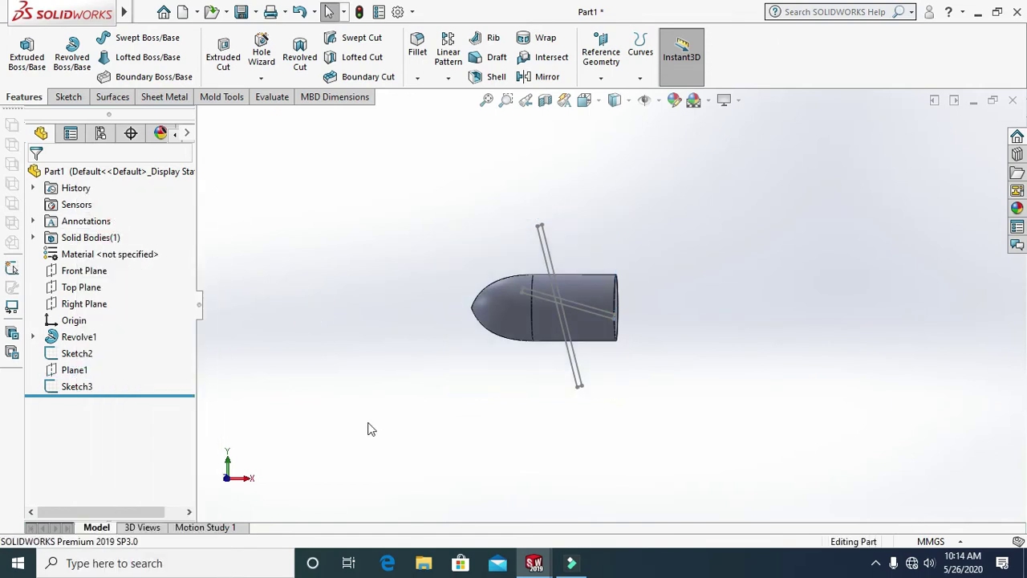
Loft Sketch2 and the slanted Sketch3 into a tapered blade, creating Loft1
click(135, 64)
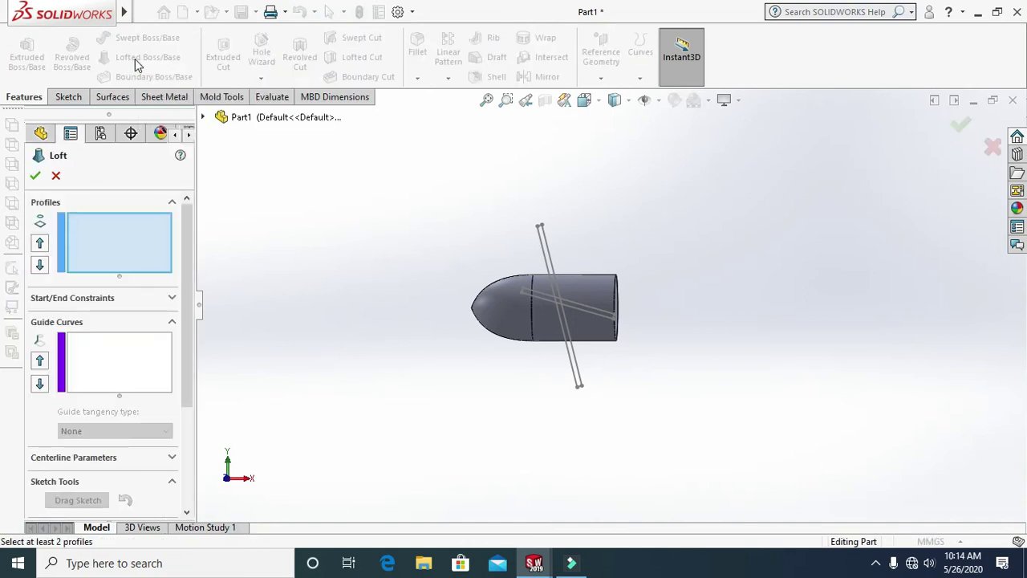
click(584, 99)
click(465, 421)
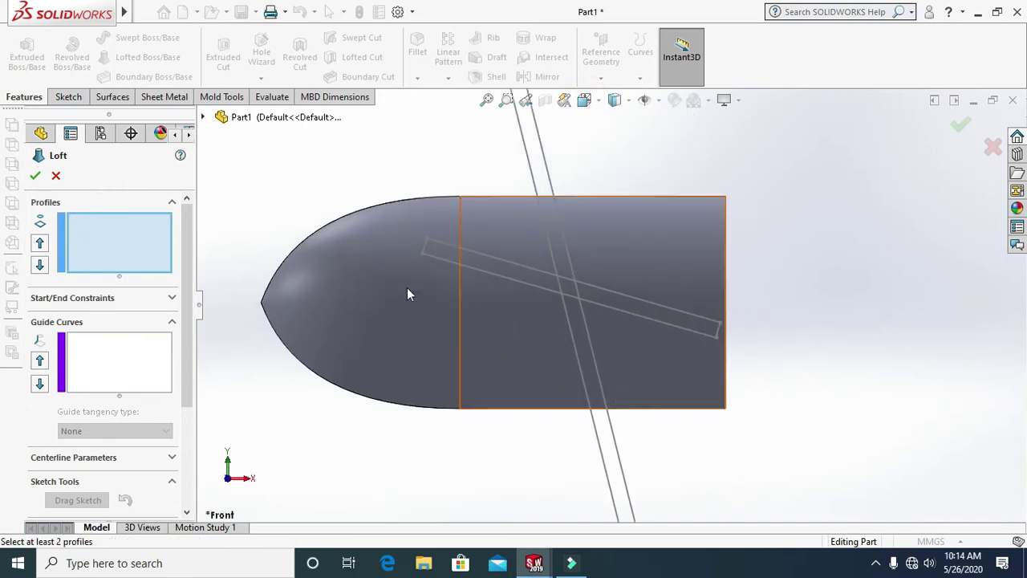
scroll(535, 262, down, 6)
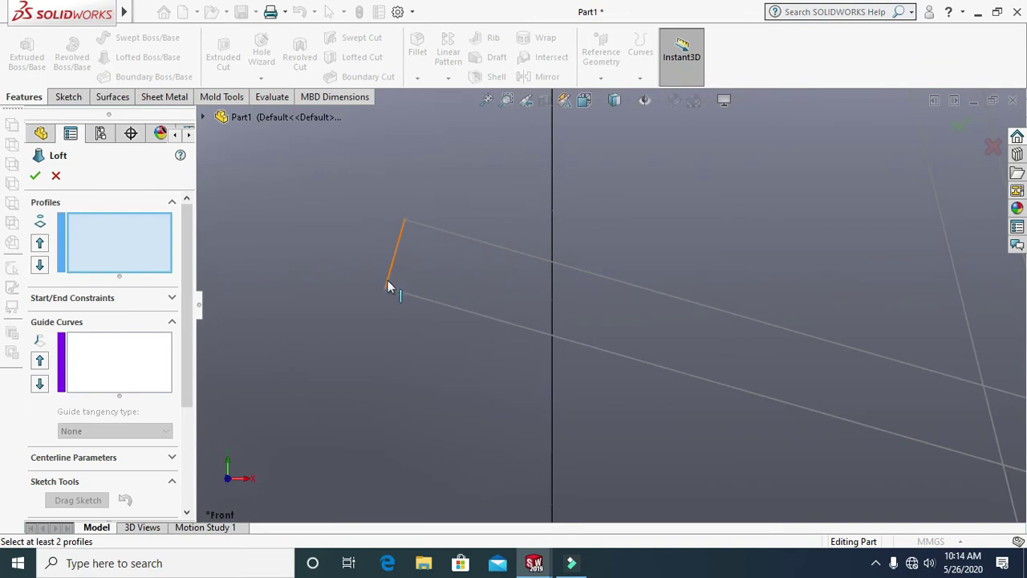
click(388, 286)
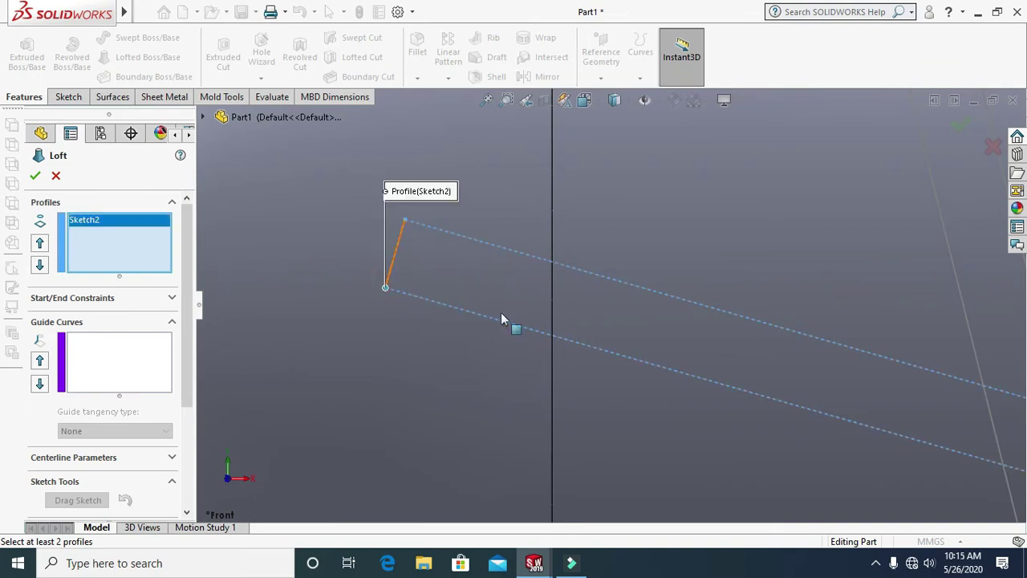
scroll(572, 337, up, 5)
scroll(474, 204, down, 5)
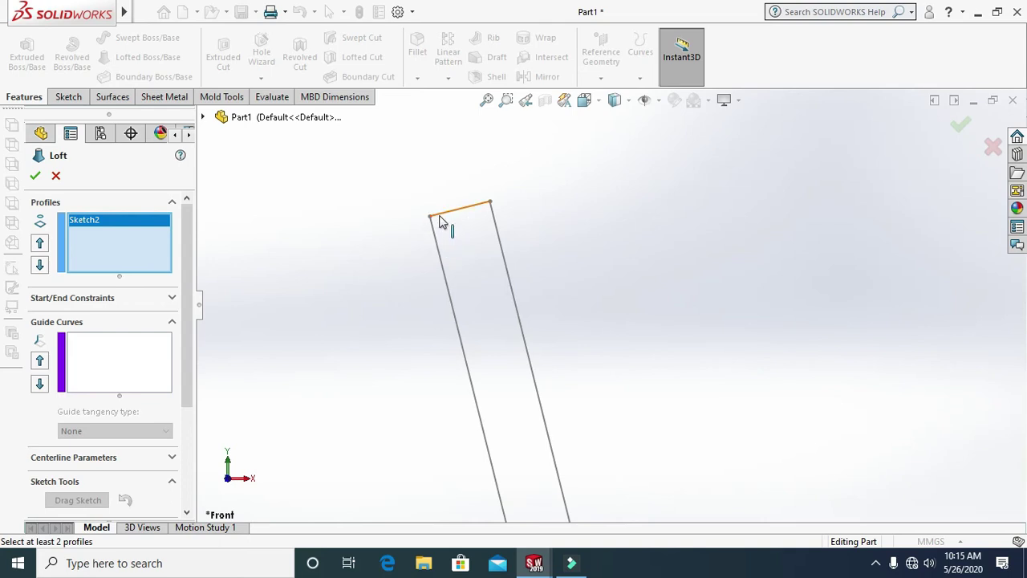
click(439, 214)
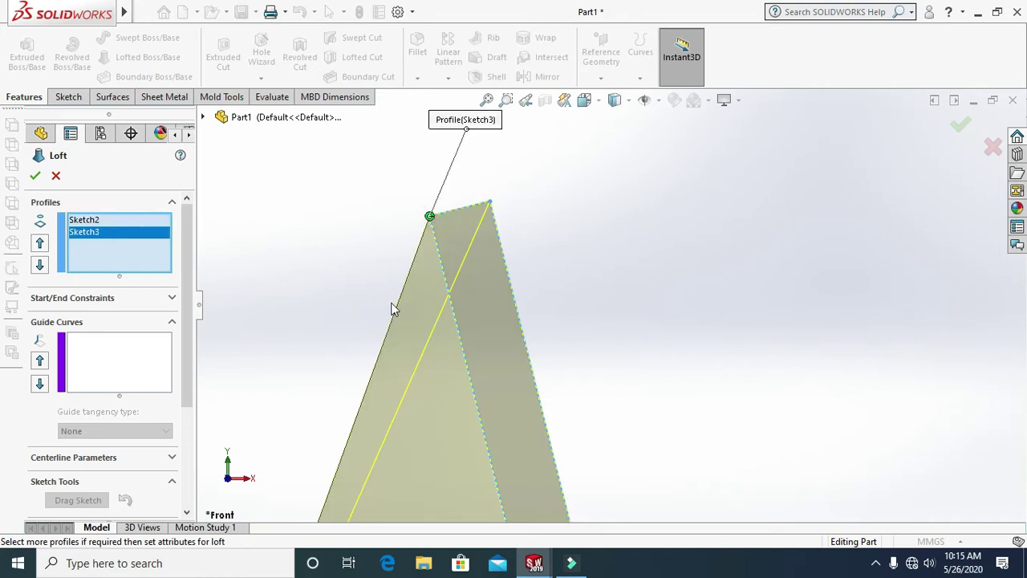
scroll(398, 302, up, 5)
middle_drag(403, 418, 396, 258)
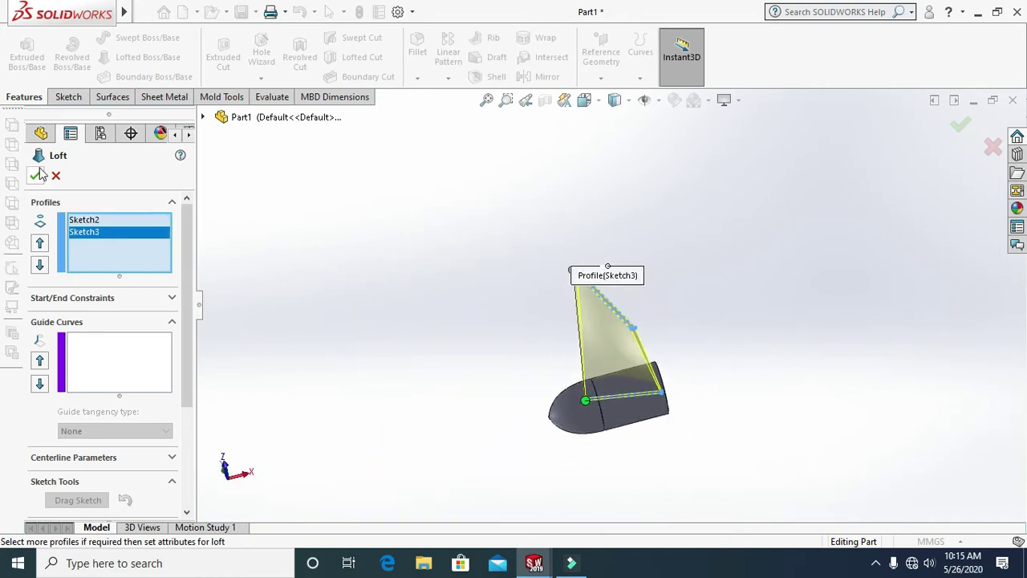
click(36, 176)
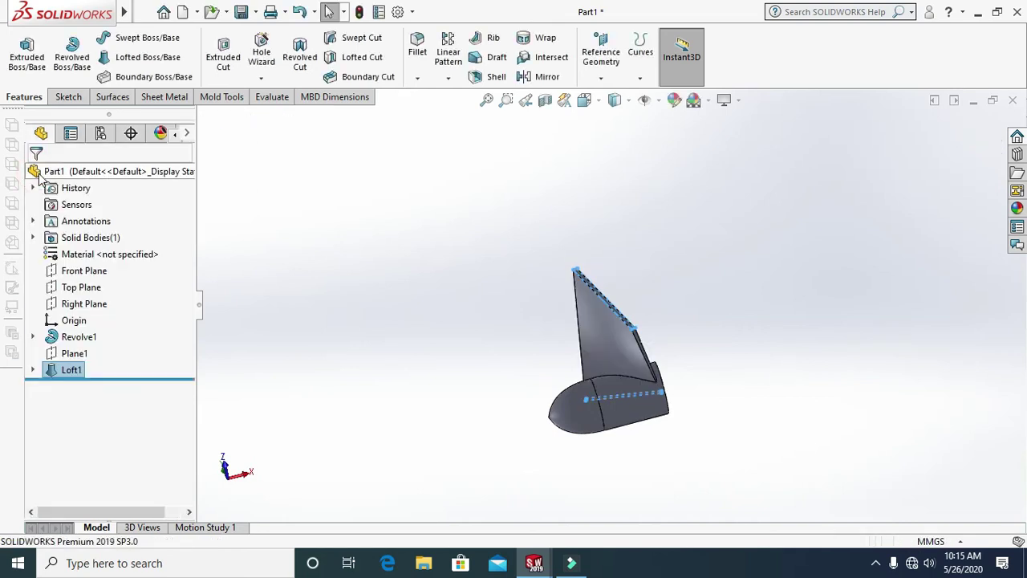
Start a fillet with a 130 mm radius
click(347, 362)
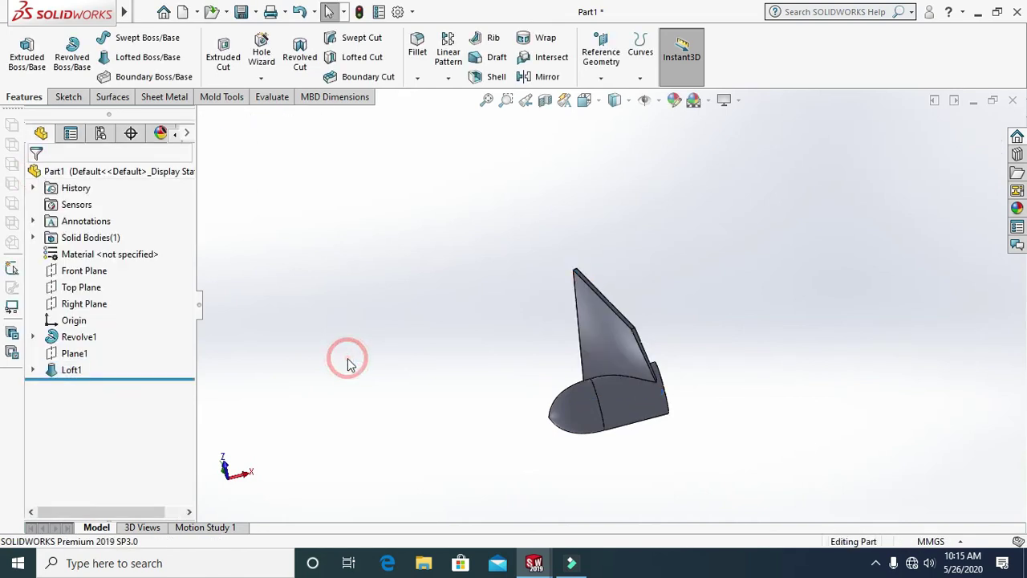
click(415, 55)
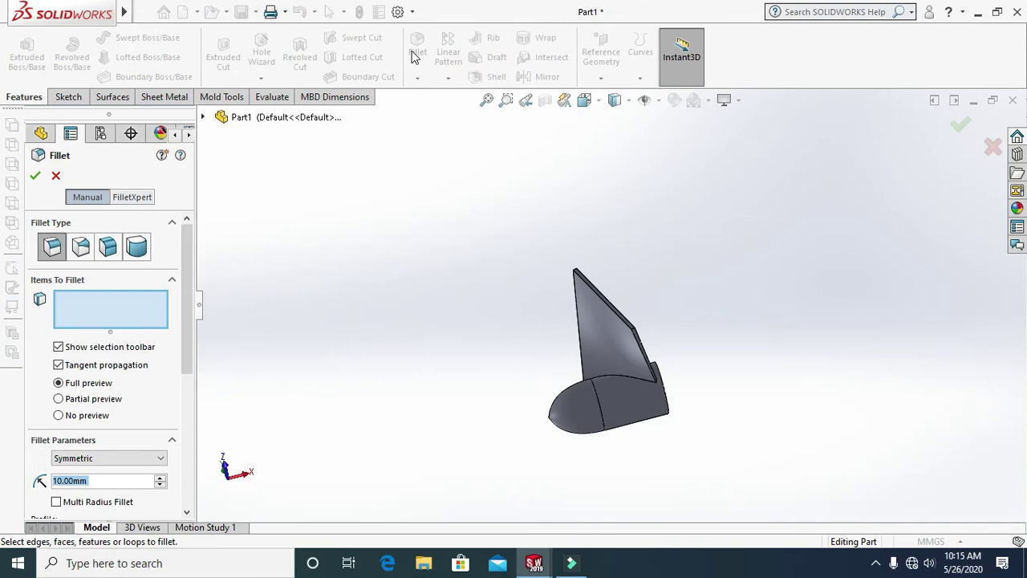
middle_drag(406, 425, 759, 427)
click(103, 479)
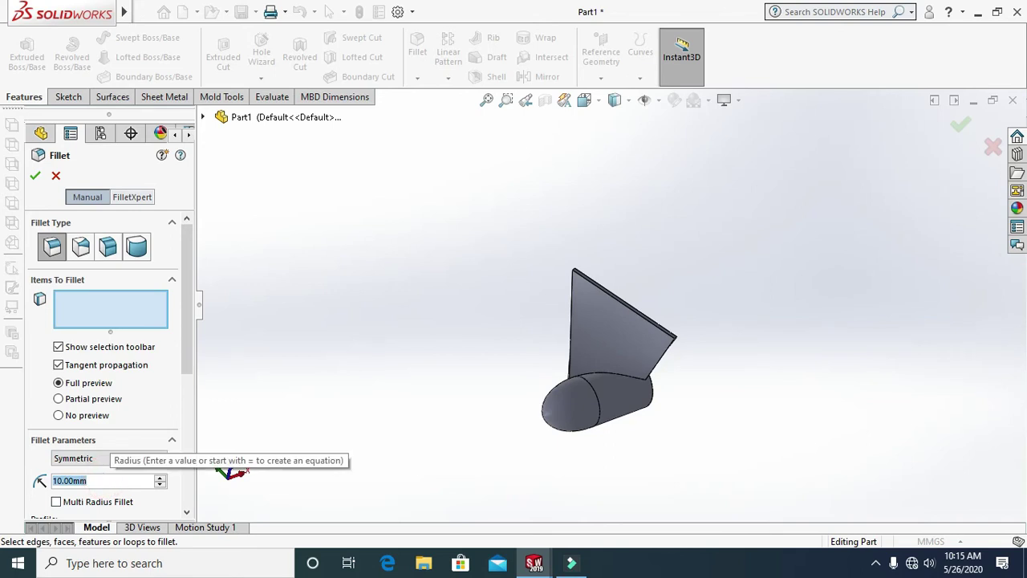
text(130)
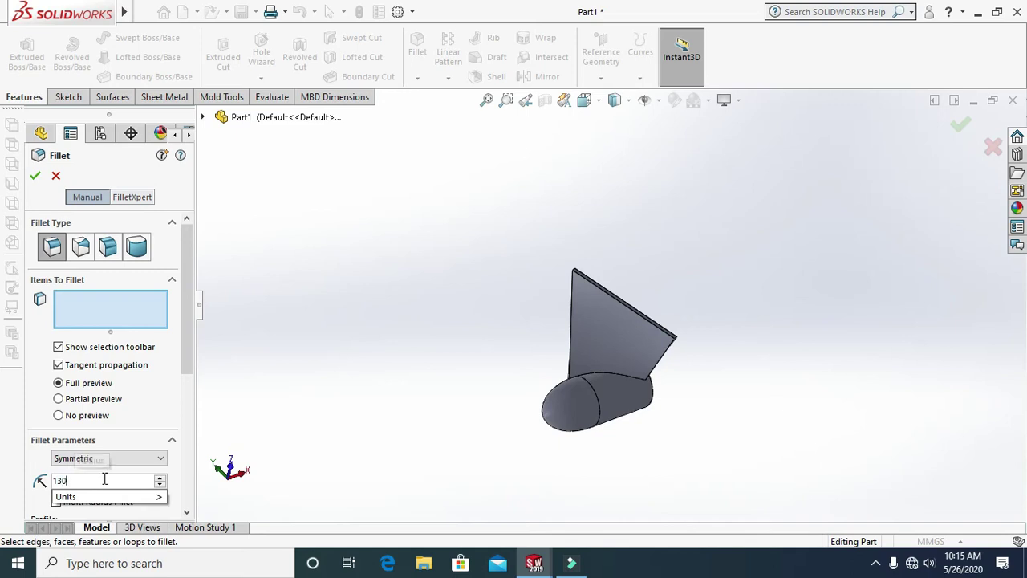
key(Return)
Apply the 130 mm fillet to the two outer blade-tip edges
scroll(651, 280, down, 5)
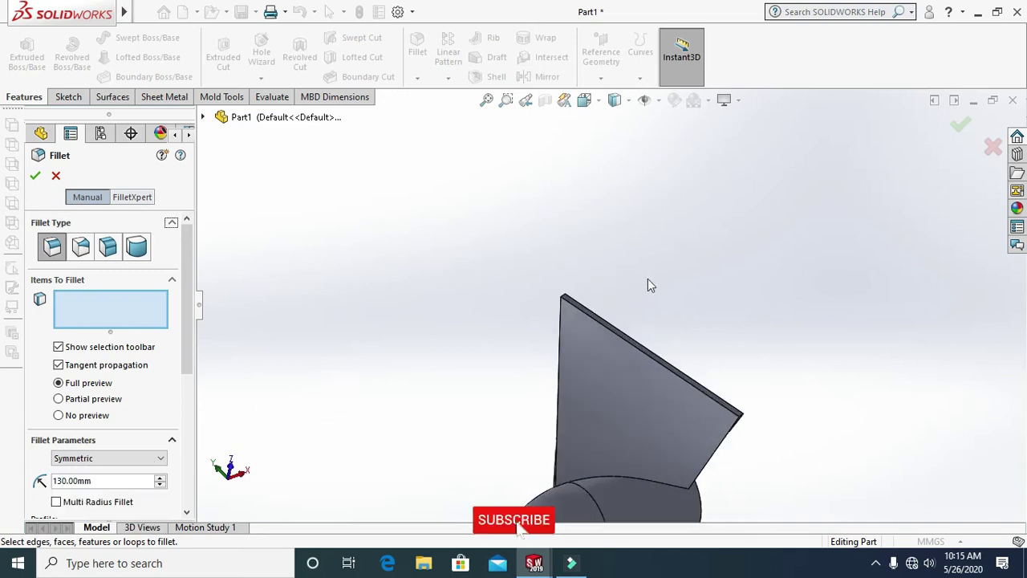
scroll(544, 301, down, 5)
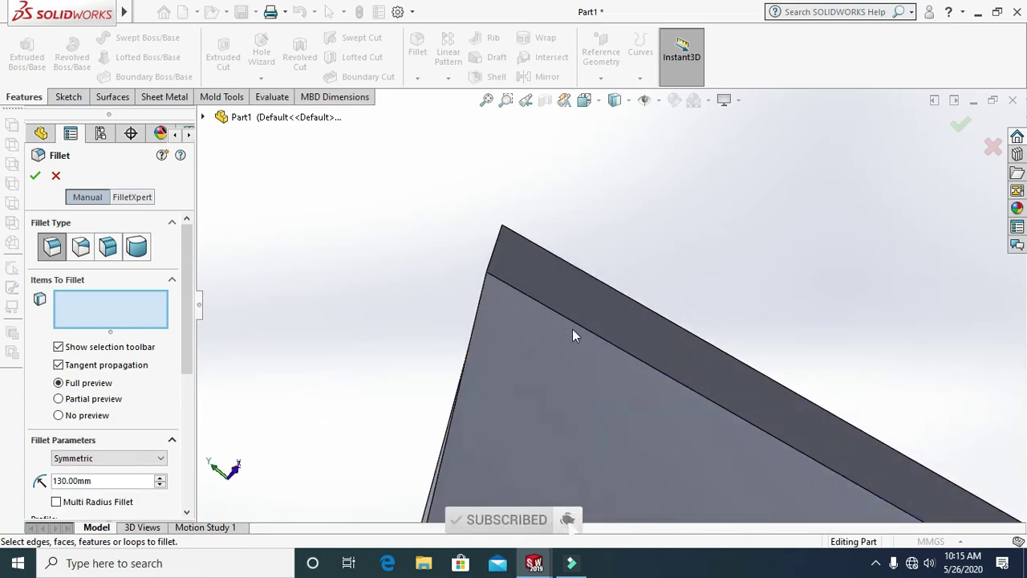
click(516, 263)
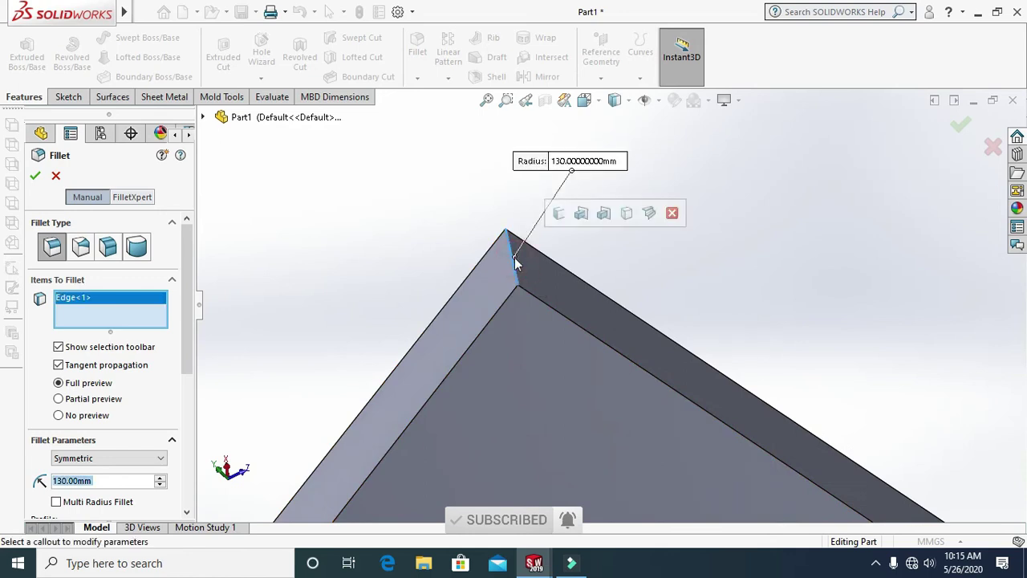
scroll(539, 300, up, 8)
scroll(544, 323, down, 8)
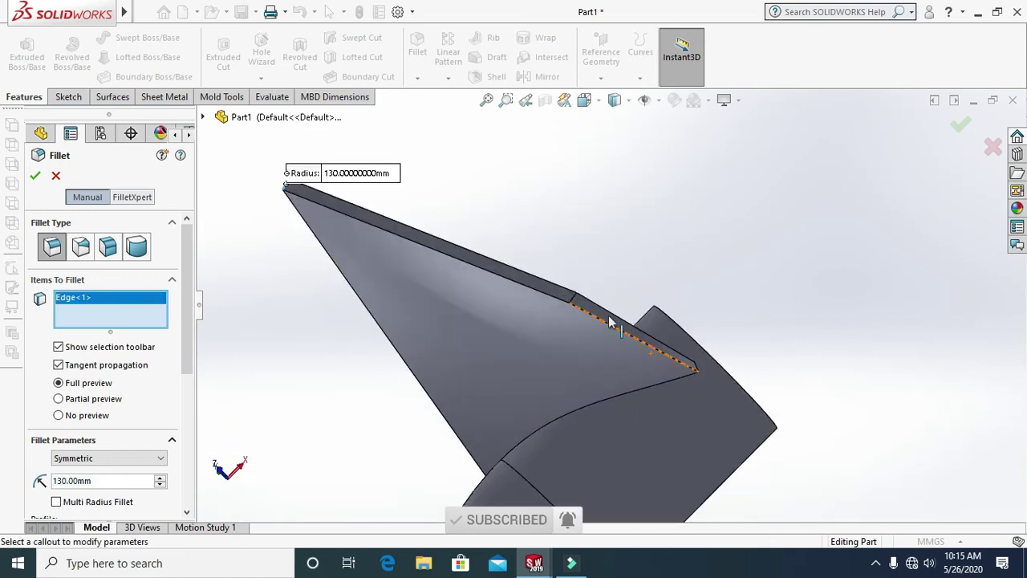
click(505, 248)
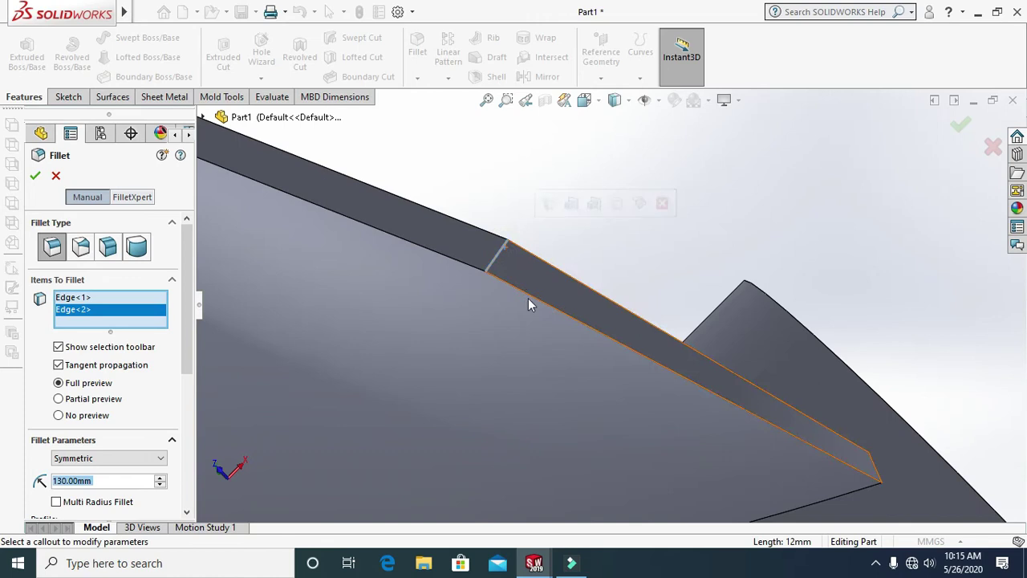
scroll(520, 275, up, 6)
click(32, 171)
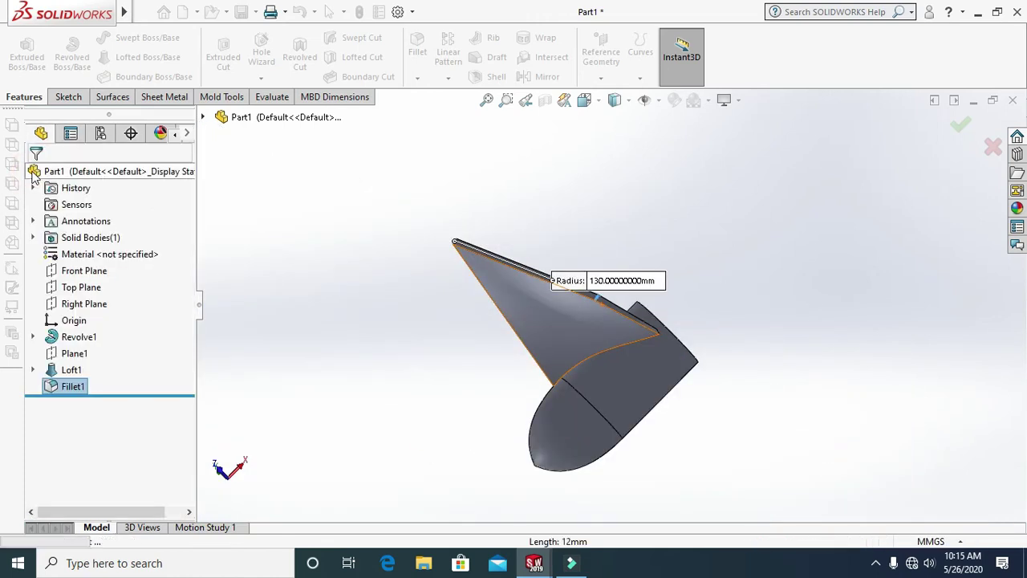
middle_drag(332, 328, 393, 265)
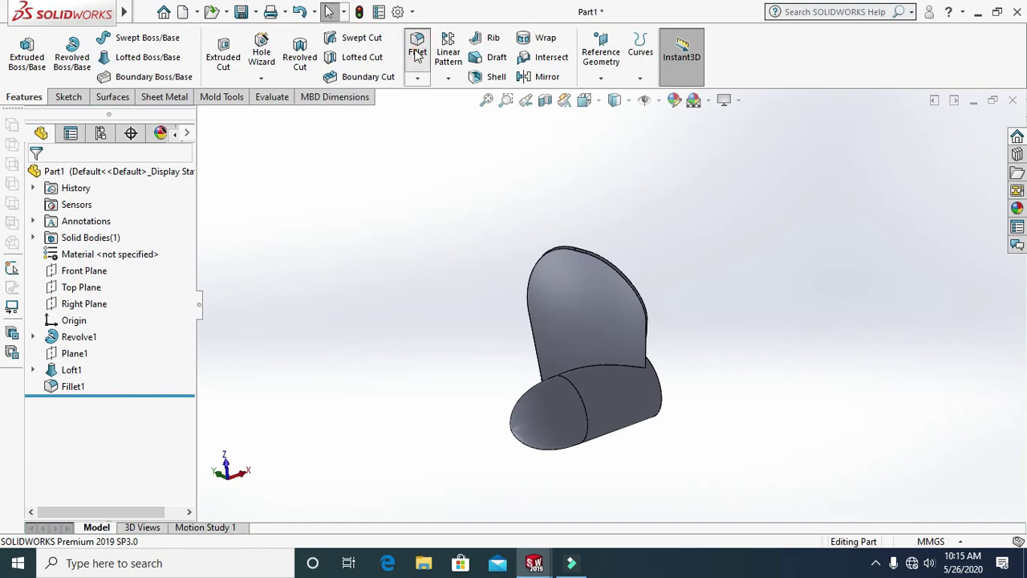
Fillet the blade's three outer perimeter edges with a 30 mm radius
click(417, 53)
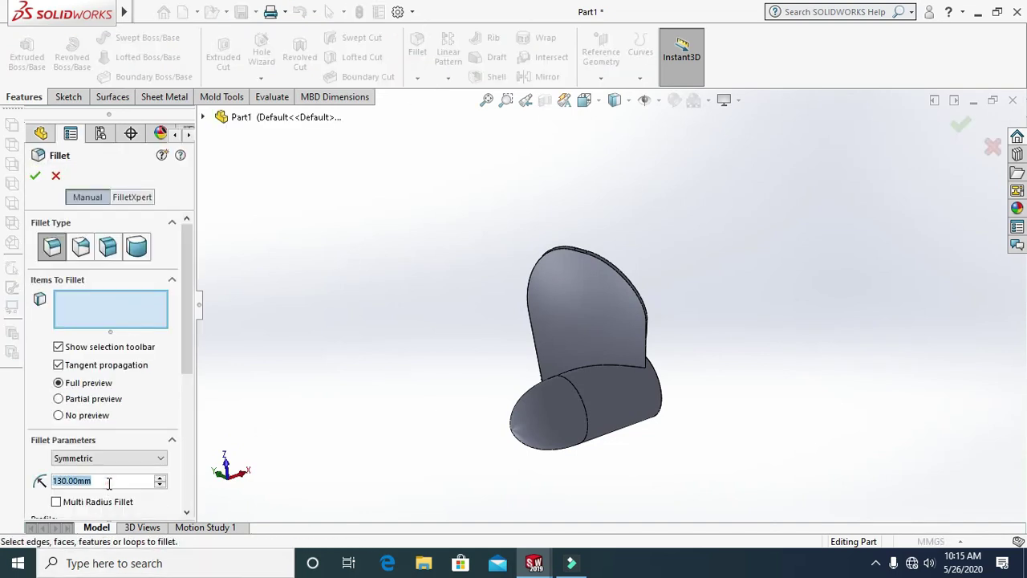
text(30)
key(Return)
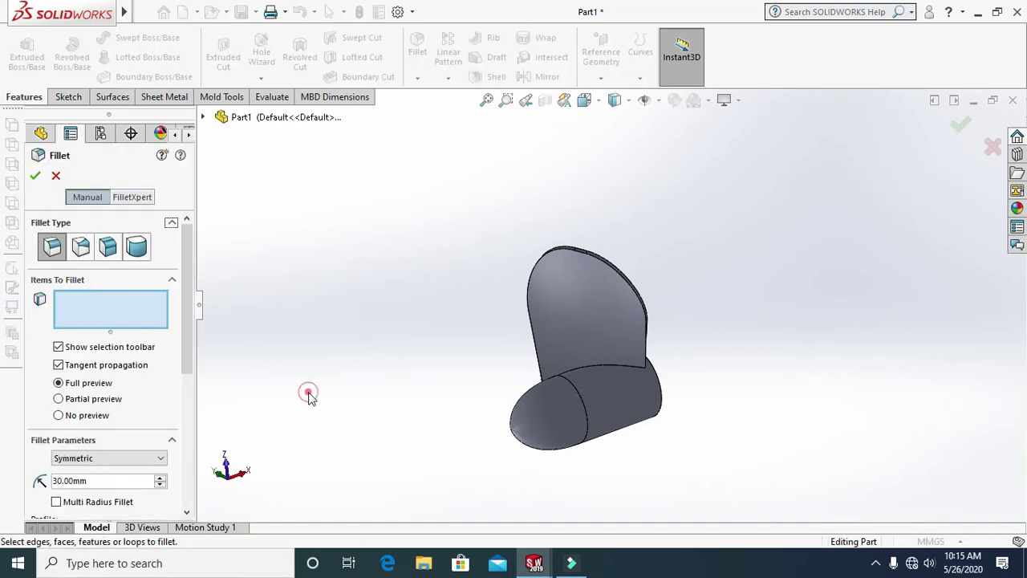
scroll(640, 249, down, 4)
scroll(595, 271, down, 2)
middle_drag(536, 313, 424, 281)
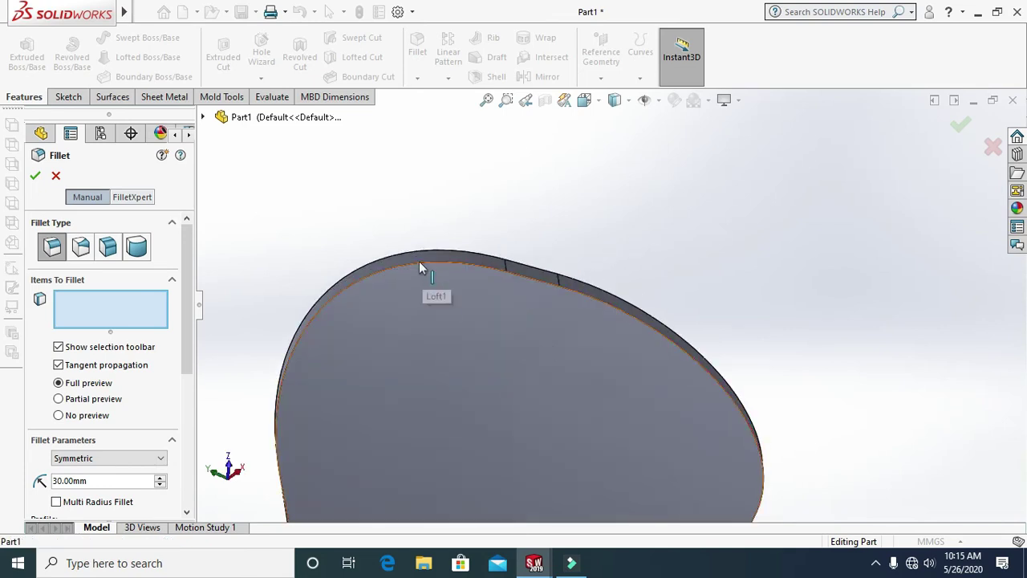
click(420, 265)
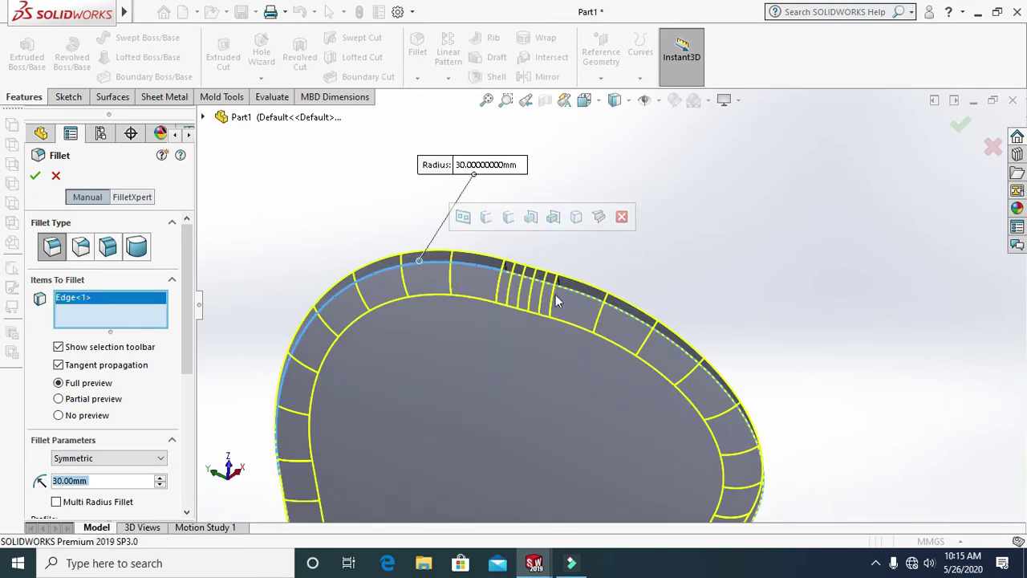
click(580, 291)
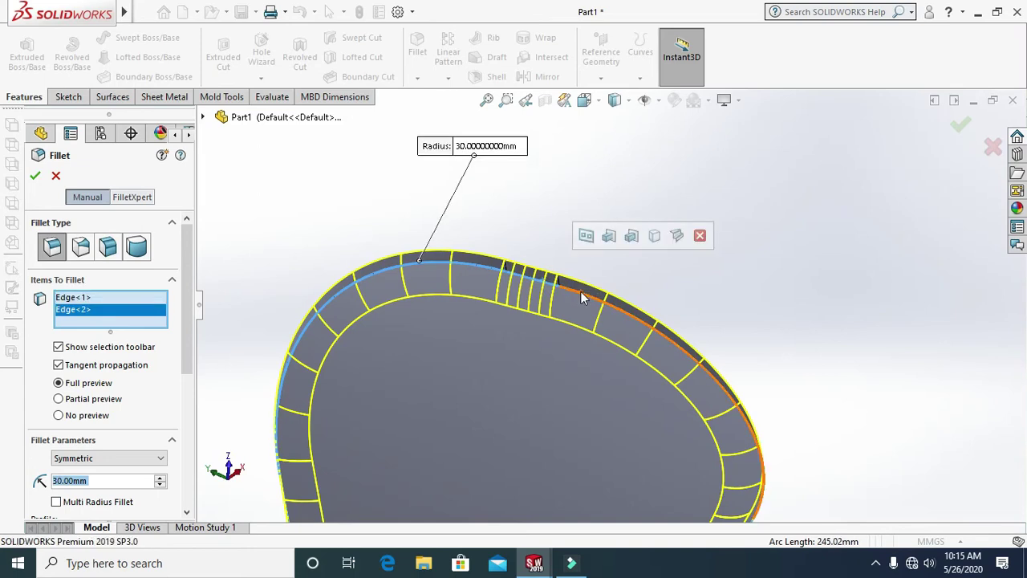
click(599, 326)
scroll(604, 337, up, 5)
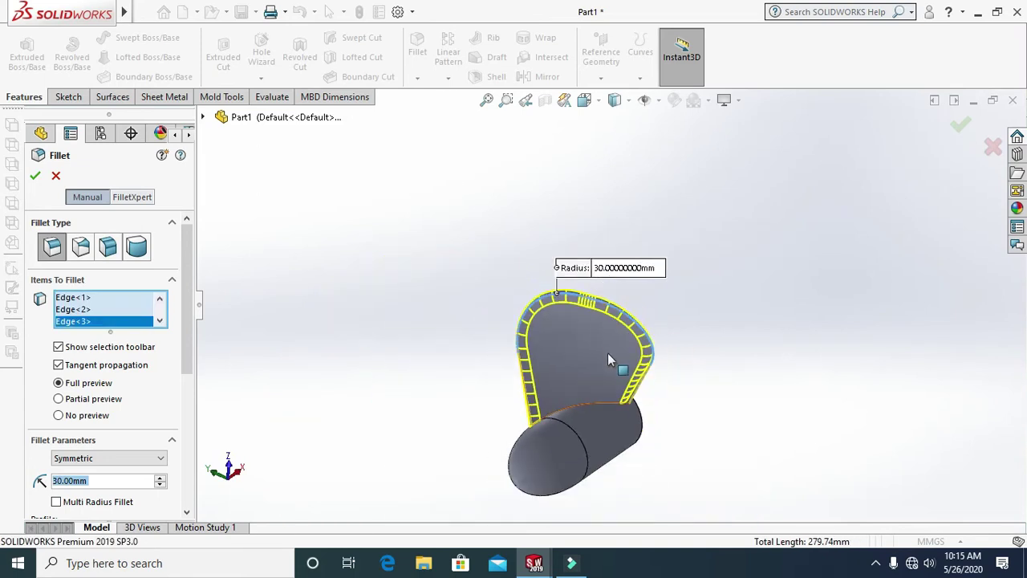
click(35, 176)
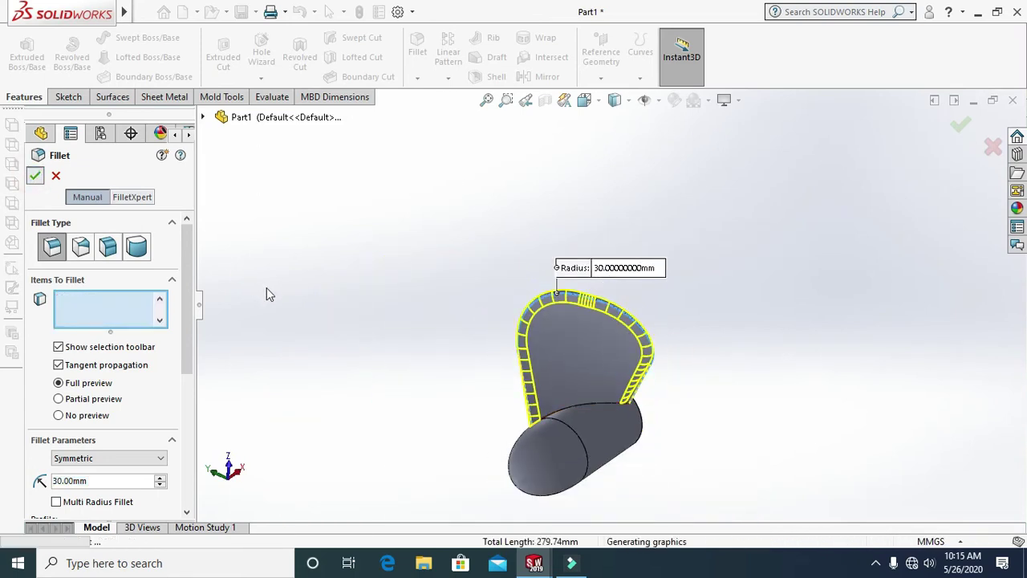
click(415, 52)
Fillet the blade-to-hub junction edge with a 10 mm radius, creating Fillet3
scroll(481, 405, down, 4)
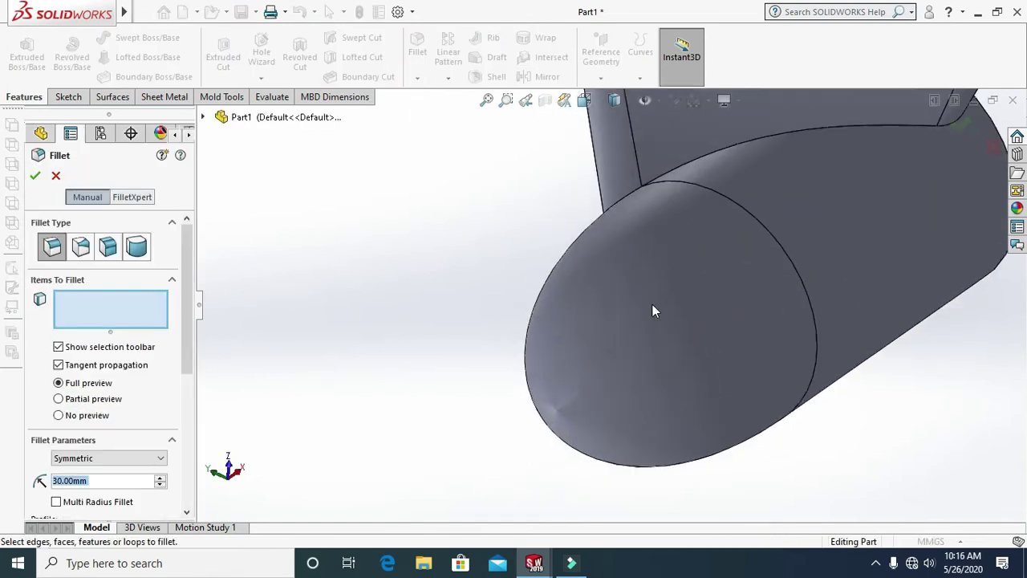
scroll(793, 271, up, 2)
click(102, 482)
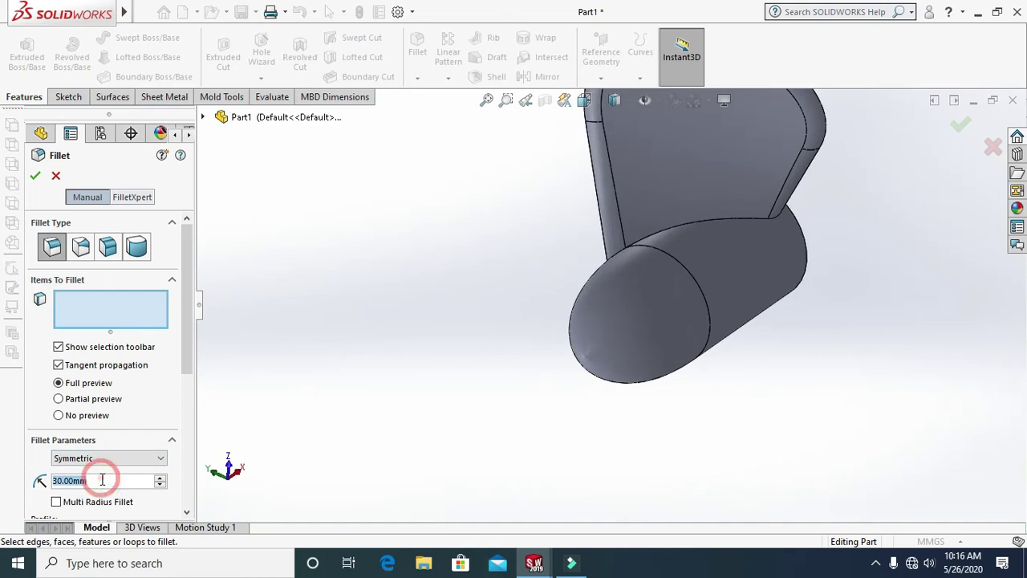
text(10)
click(462, 337)
middle_drag(464, 336, 643, 268)
scroll(642, 267, down, 3)
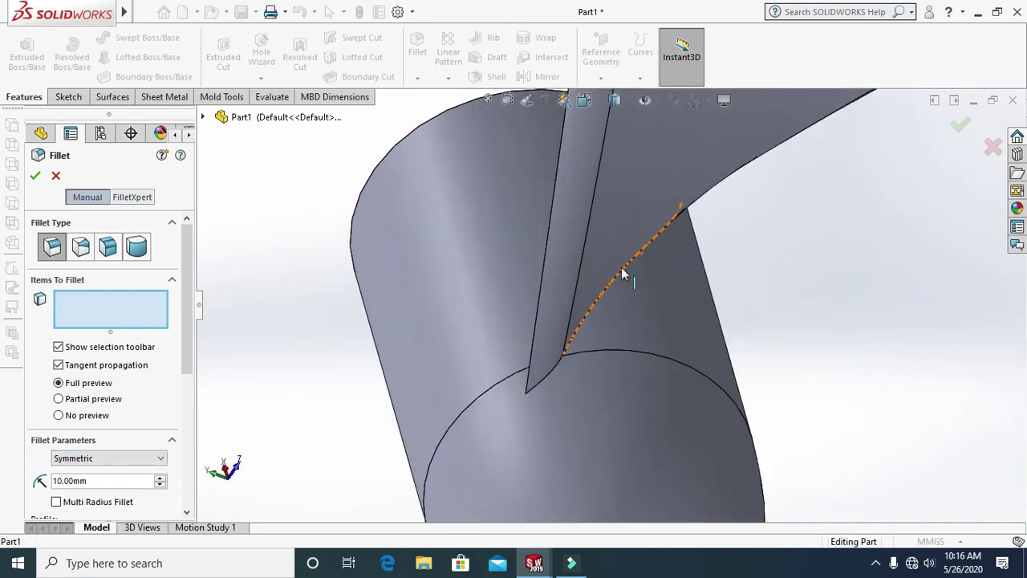
click(610, 284)
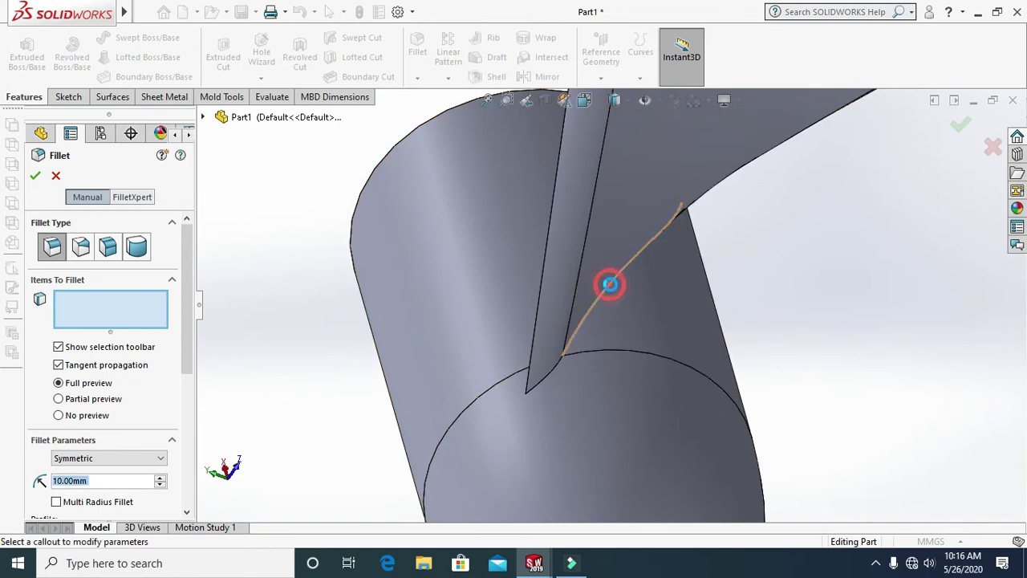
middle_drag(570, 404, 514, 378)
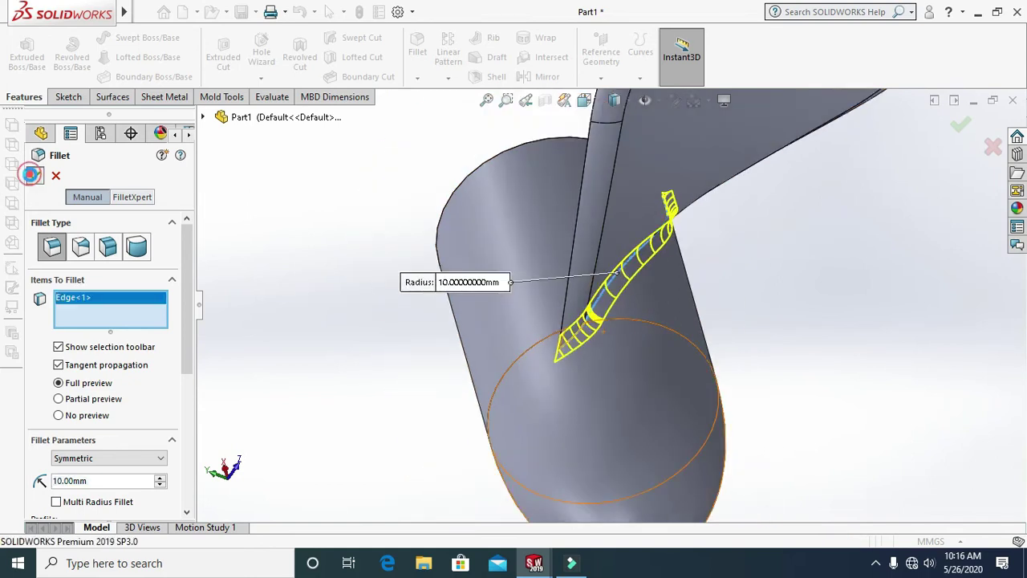
click(34, 177)
middle_drag(377, 437, 449, 110)
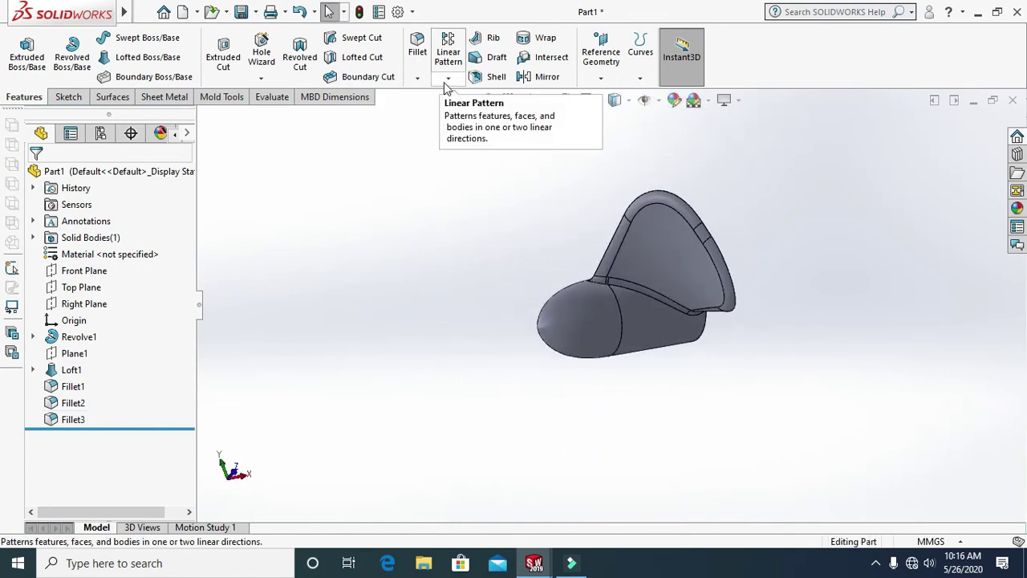
Circular-pattern the blade body around the hub's cylindrical face, 3 instances over 360°
click(447, 78)
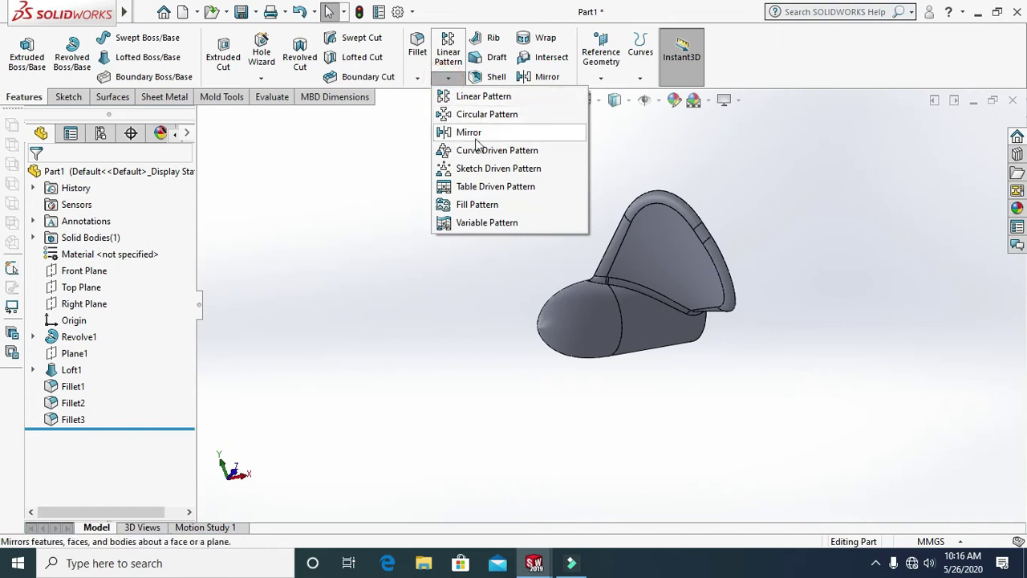
click(466, 115)
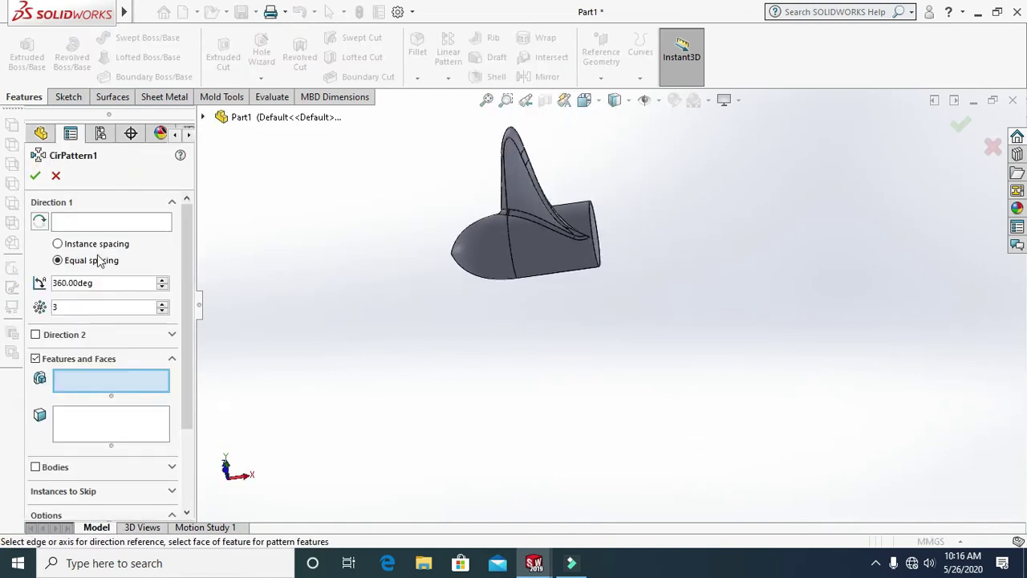
click(68, 219)
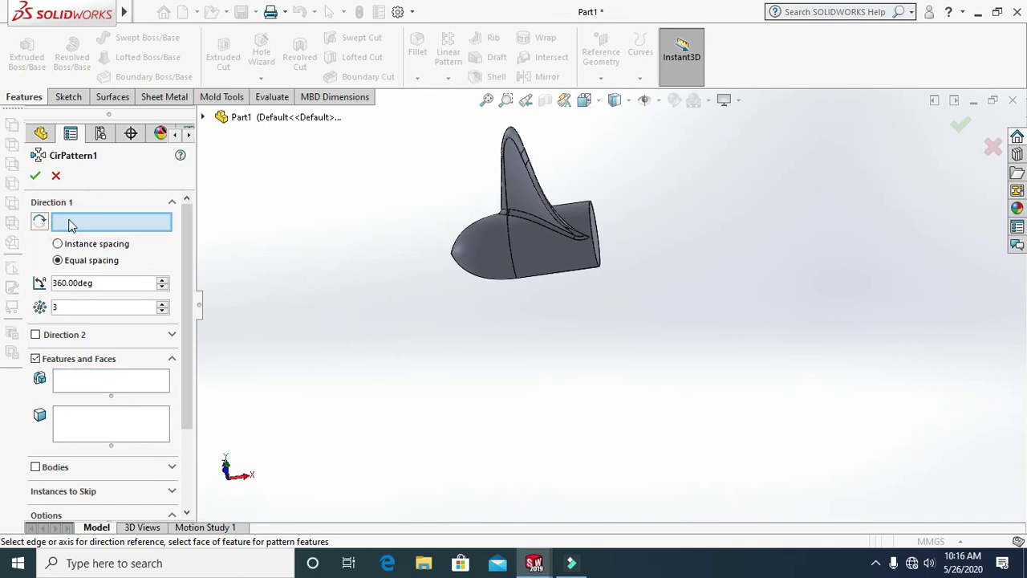
click(535, 257)
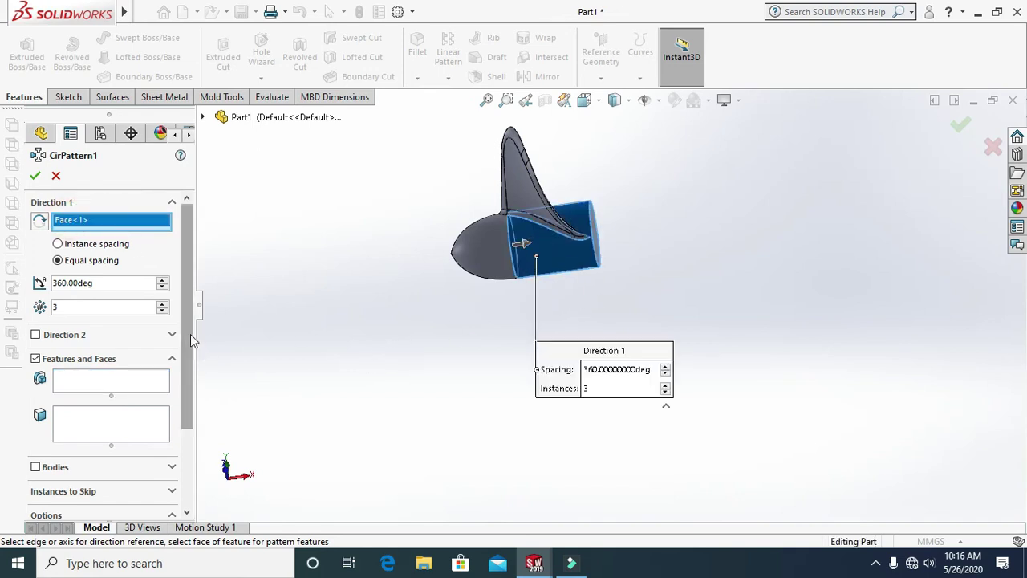
scroll(193, 337, down, 3)
click(36, 382)
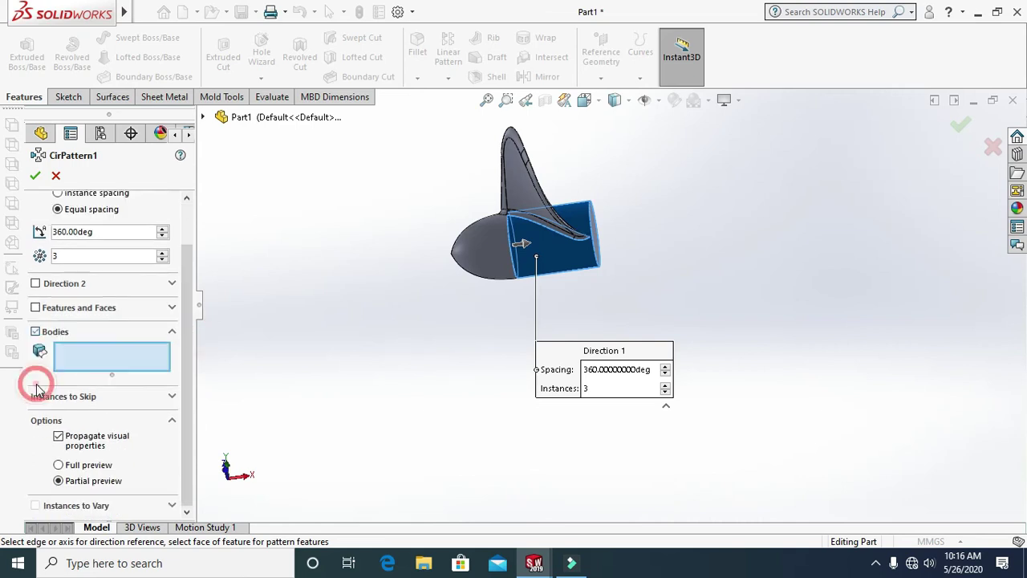
click(489, 276)
middle_drag(371, 369, 437, 376)
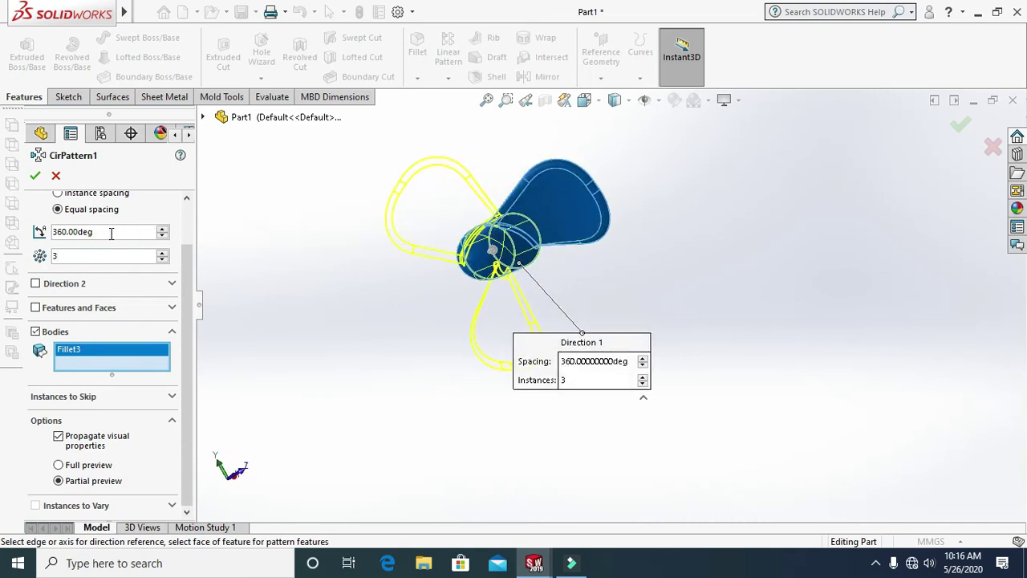
text(360)
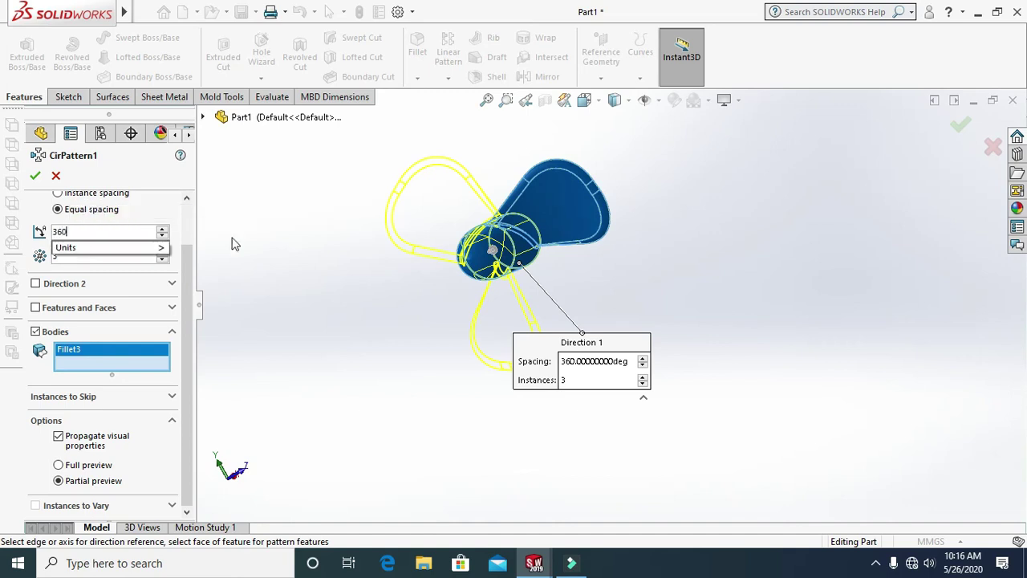
click(285, 249)
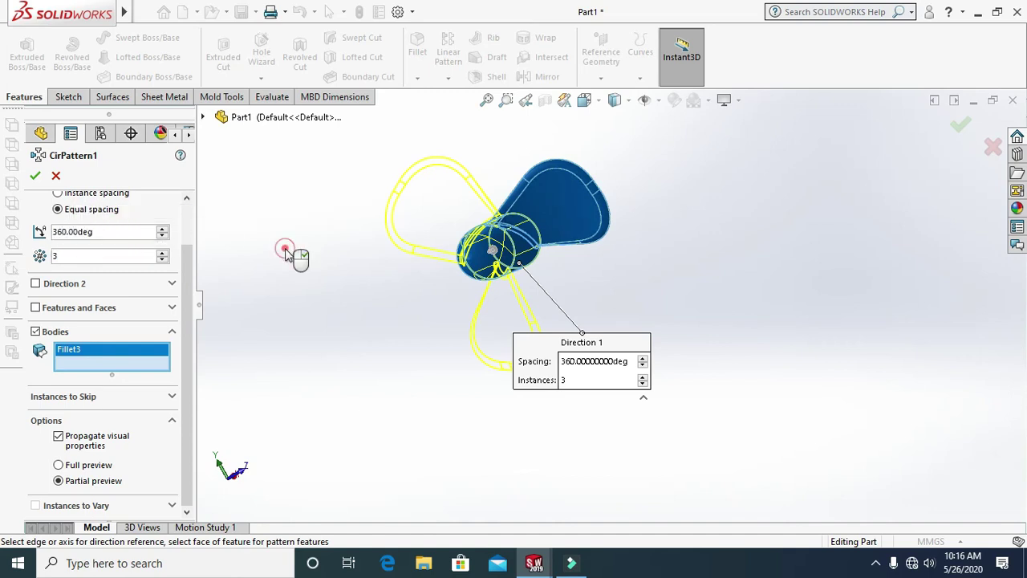
click(35, 178)
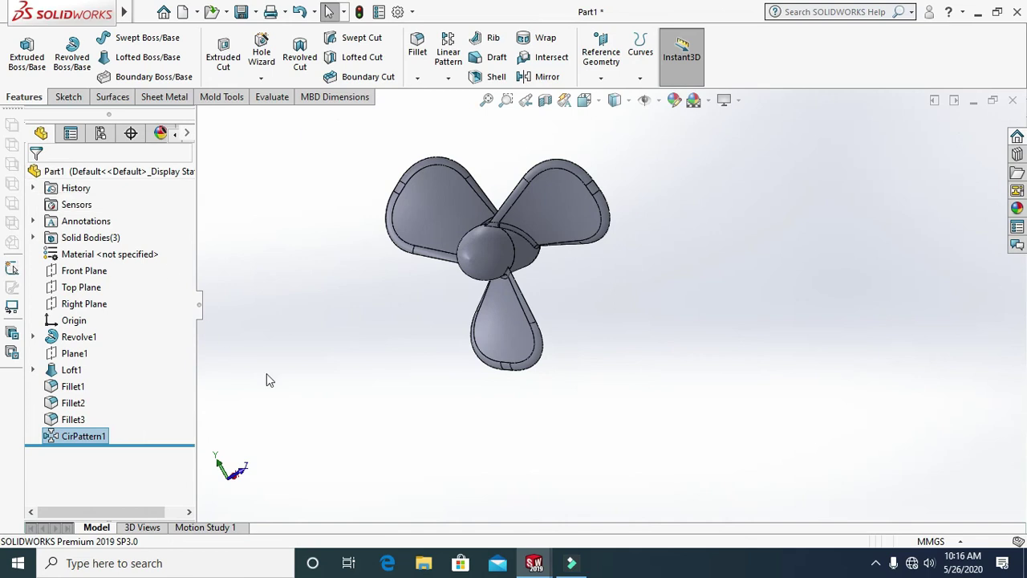
click(294, 392)
Combine all three propeller bodies with an Add operation using Insert > Features > Combine
mouse_move(99, 5)
click(232, 12)
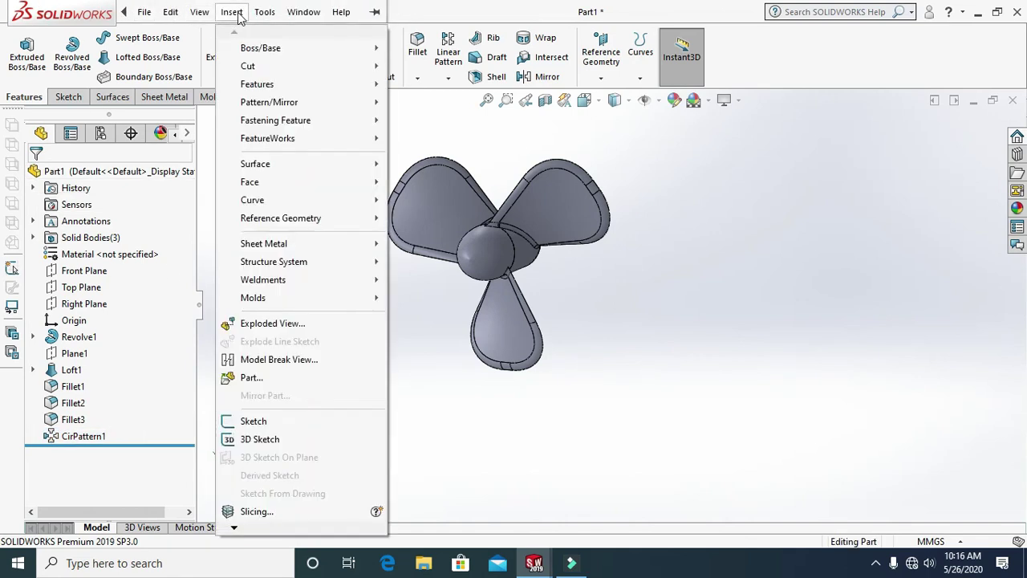
mouse_move(270, 84)
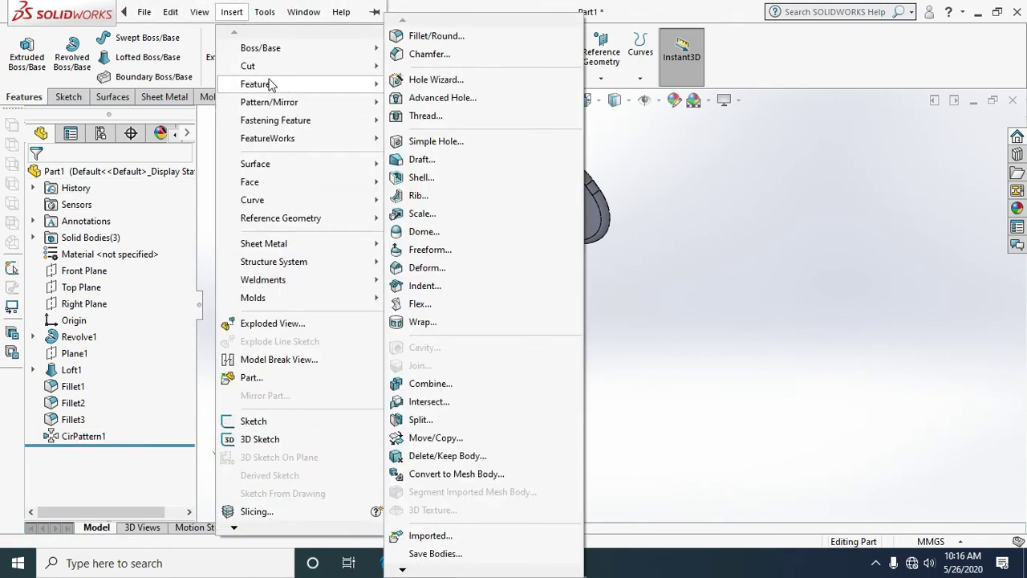
click(448, 384)
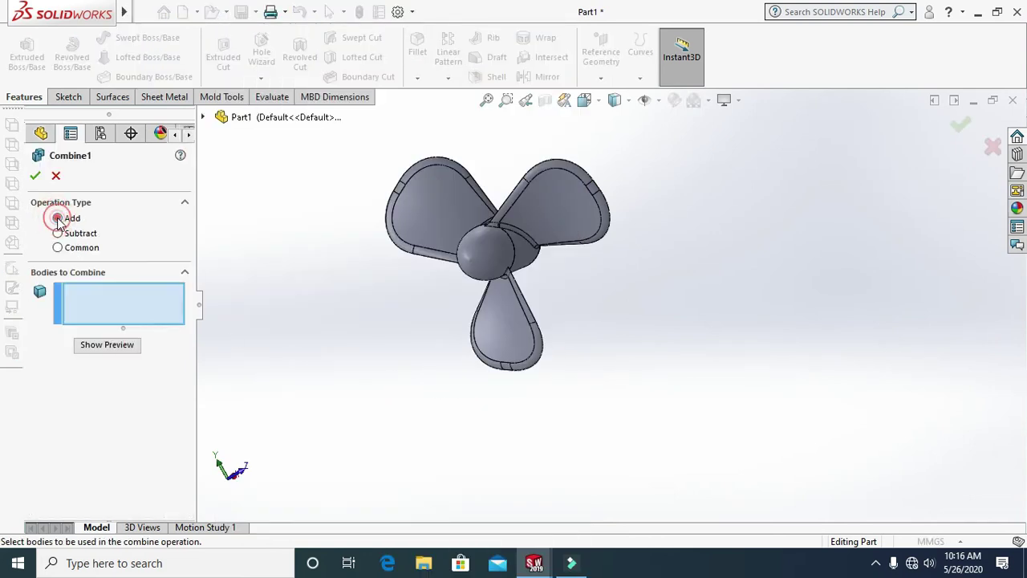
click(442, 198)
click(536, 345)
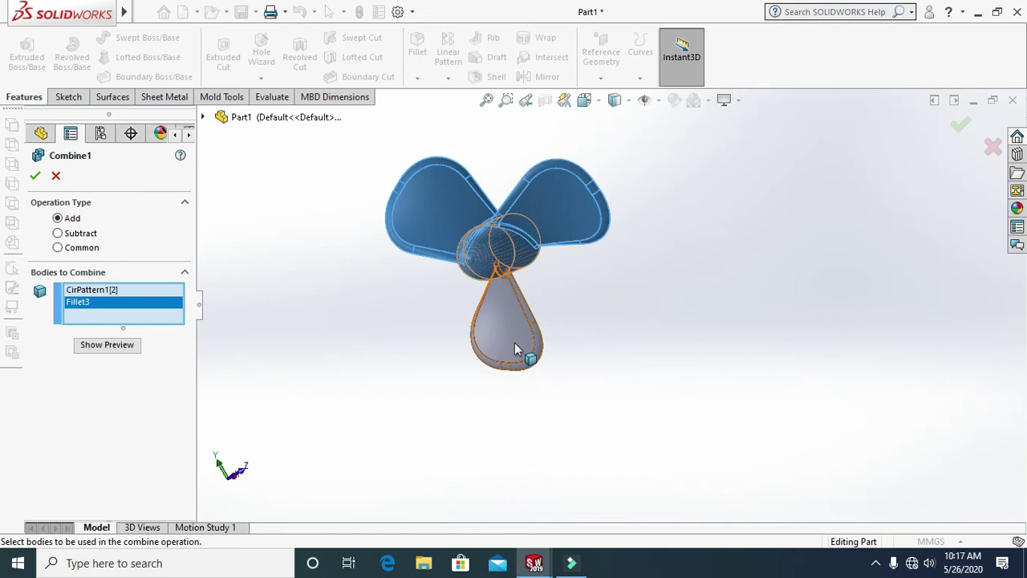
click(514, 343)
click(40, 173)
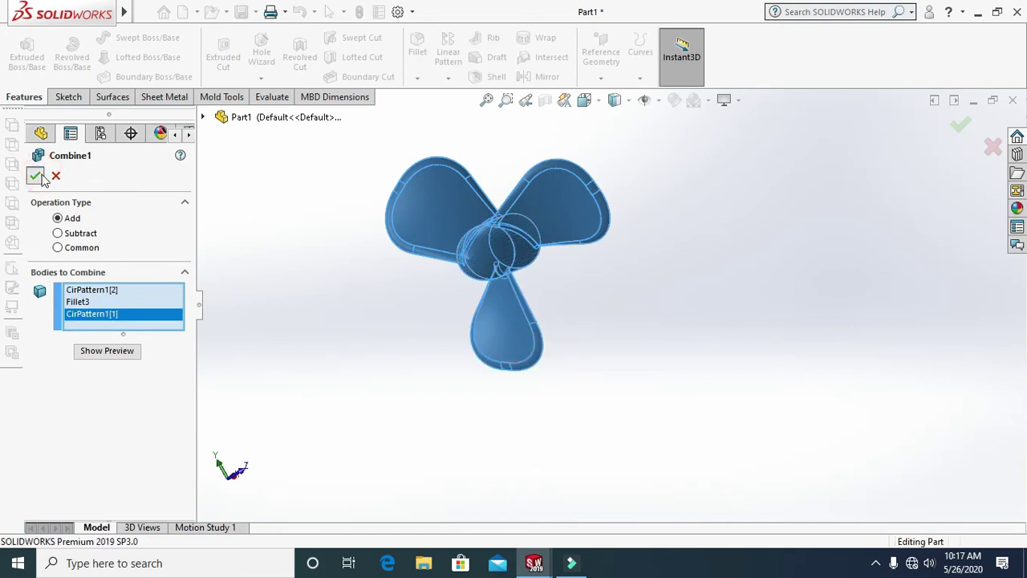
click(448, 379)
middle_drag(552, 463, 435, 440)
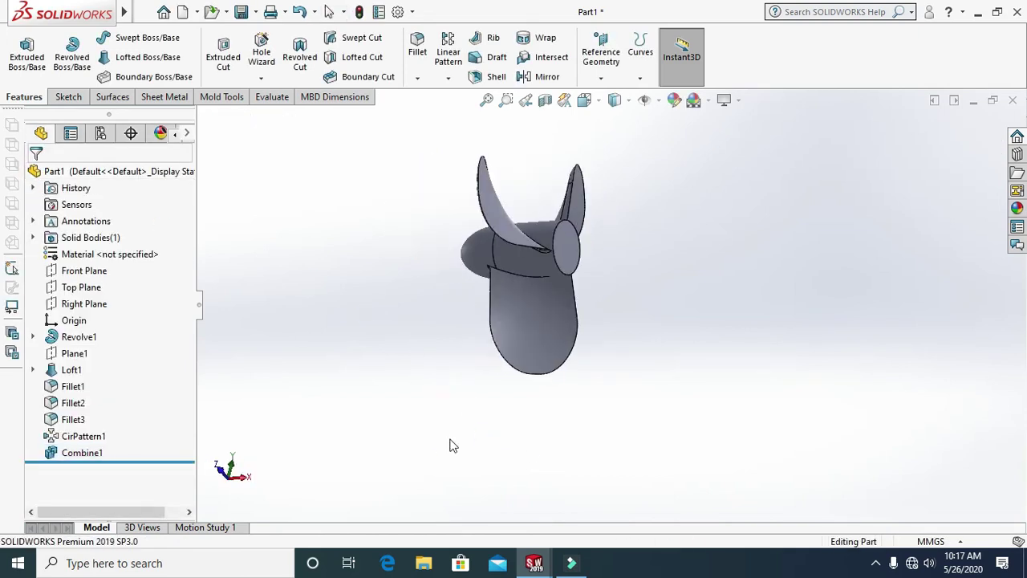
Start a new sketch on the hub's front face, viewed from the right
click(584, 100)
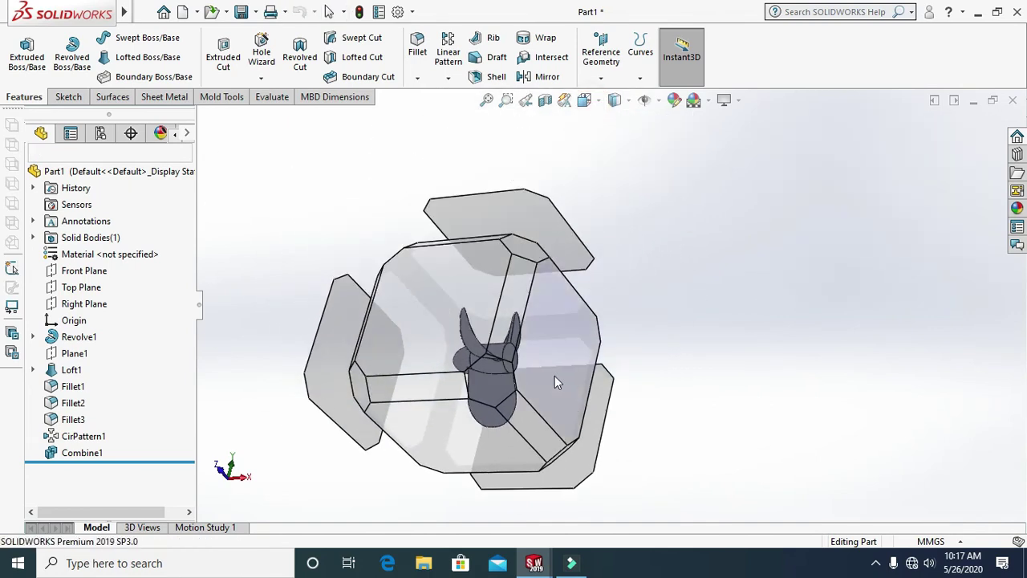
click(554, 375)
scroll(697, 310, down, 2)
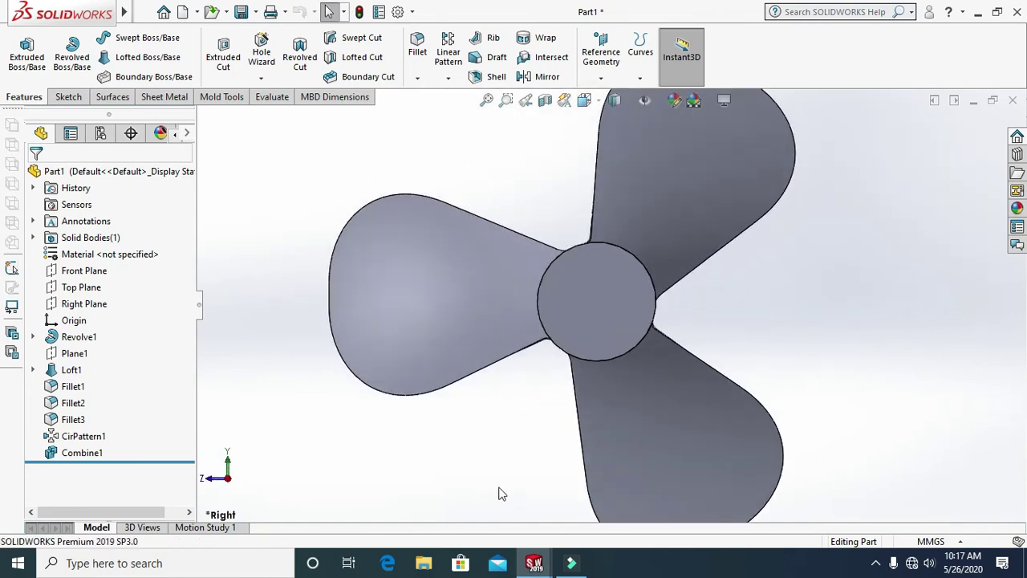
right_click(594, 272)
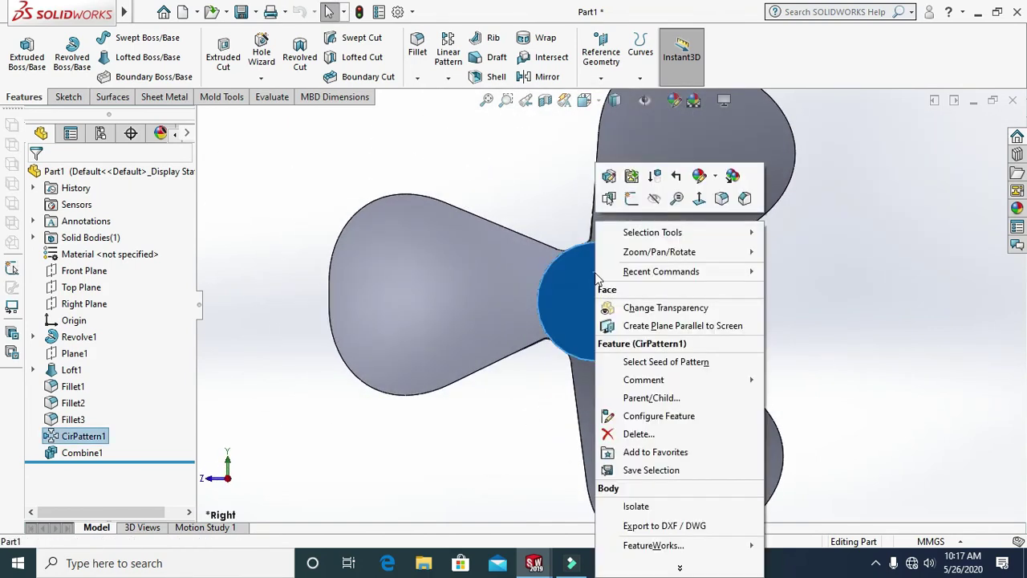
click(631, 199)
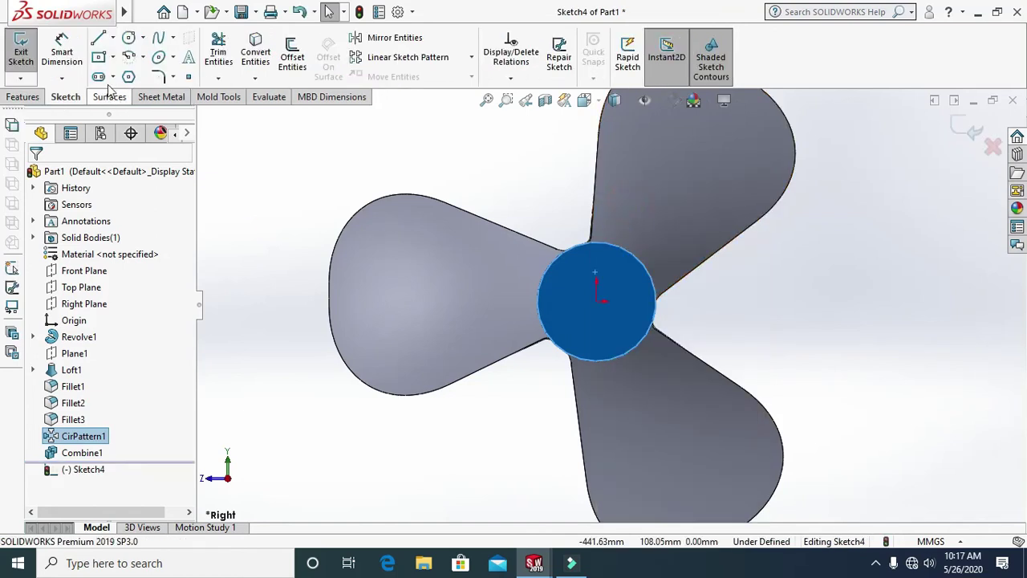
Draw a circle centred on the origin and dimension it to Ø100 mm
click(129, 40)
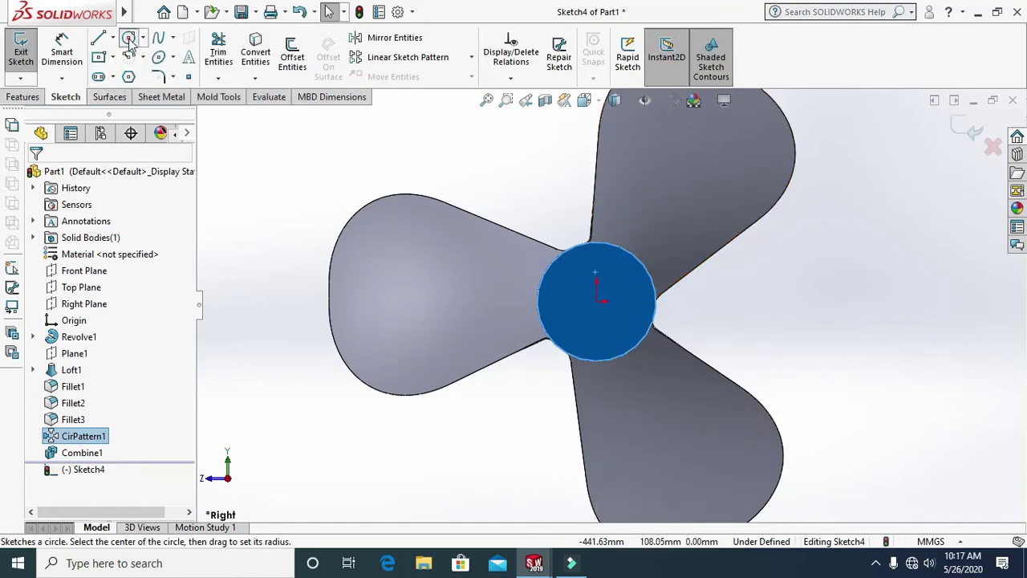
click(596, 301)
click(597, 334)
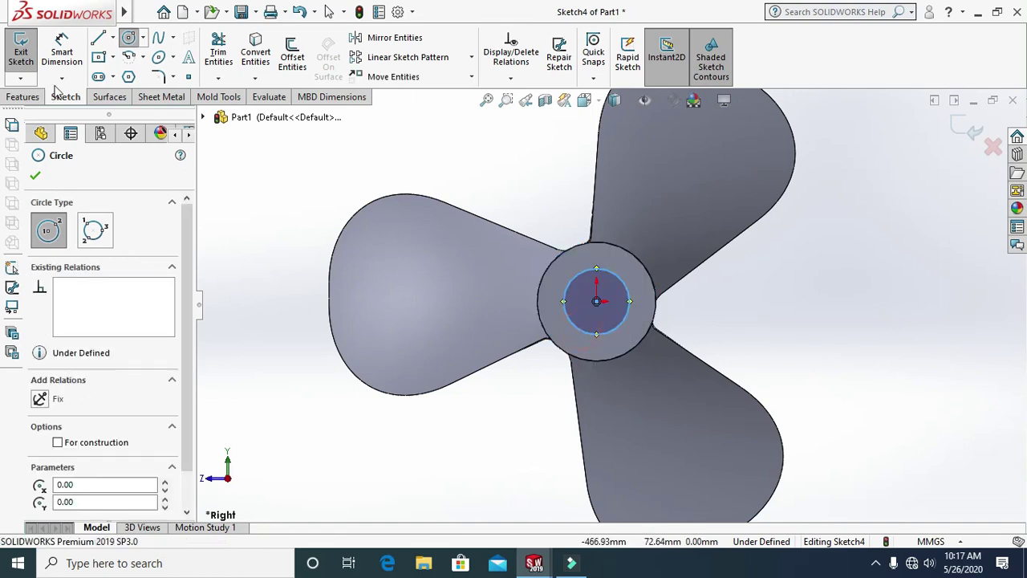
click(62, 59)
click(591, 333)
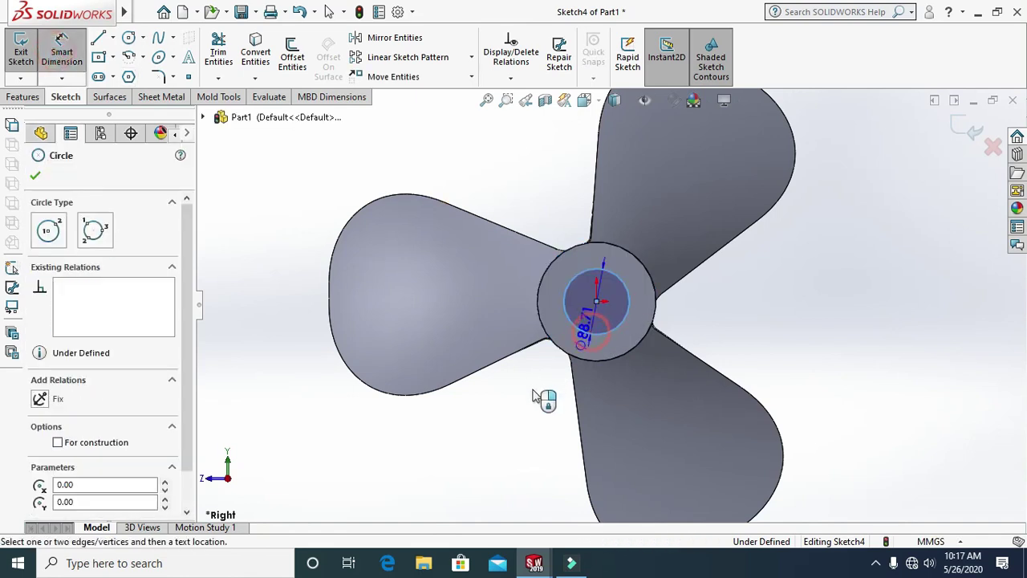
click(531, 400)
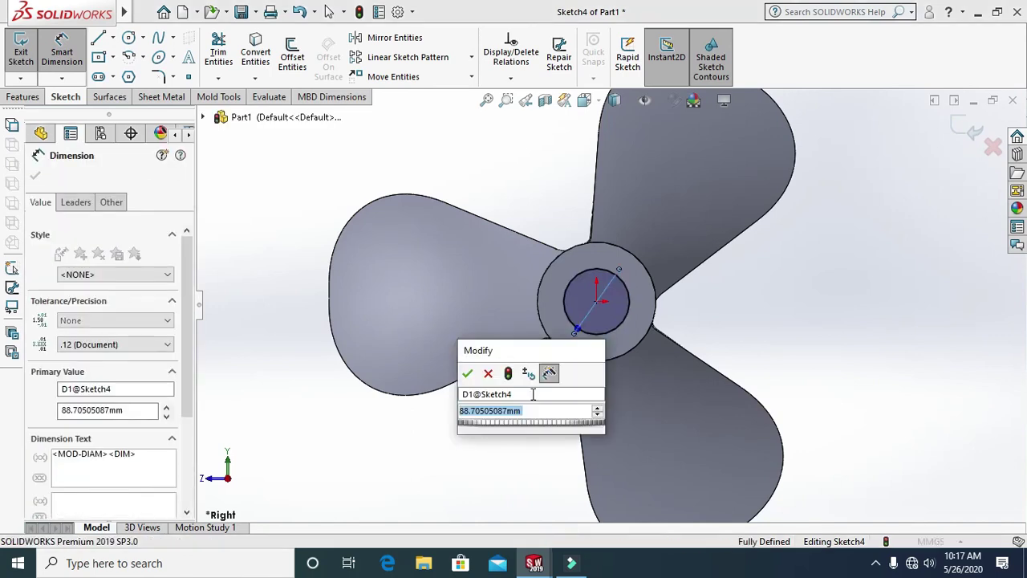
text(100)
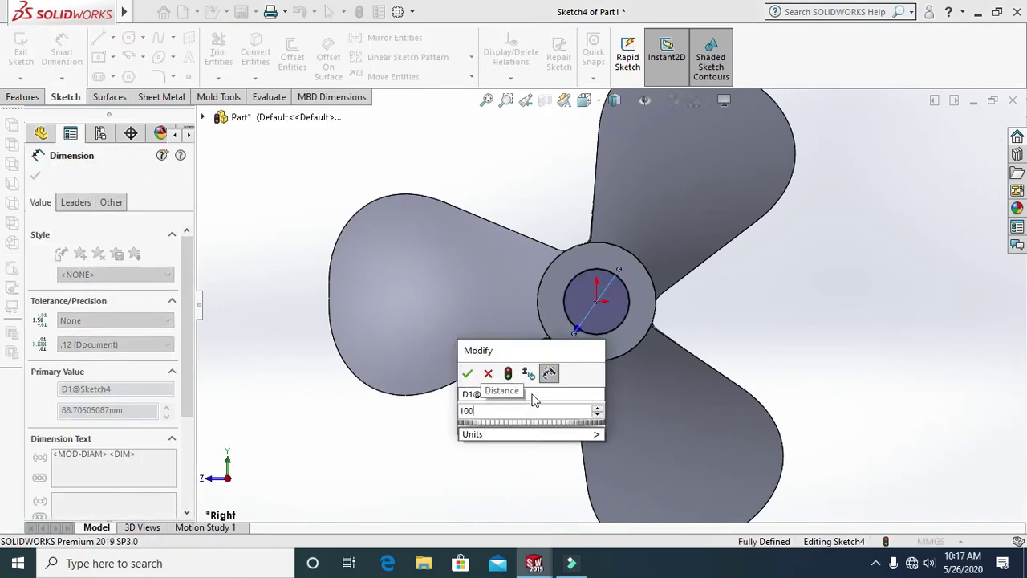
key(Return)
click(533, 464)
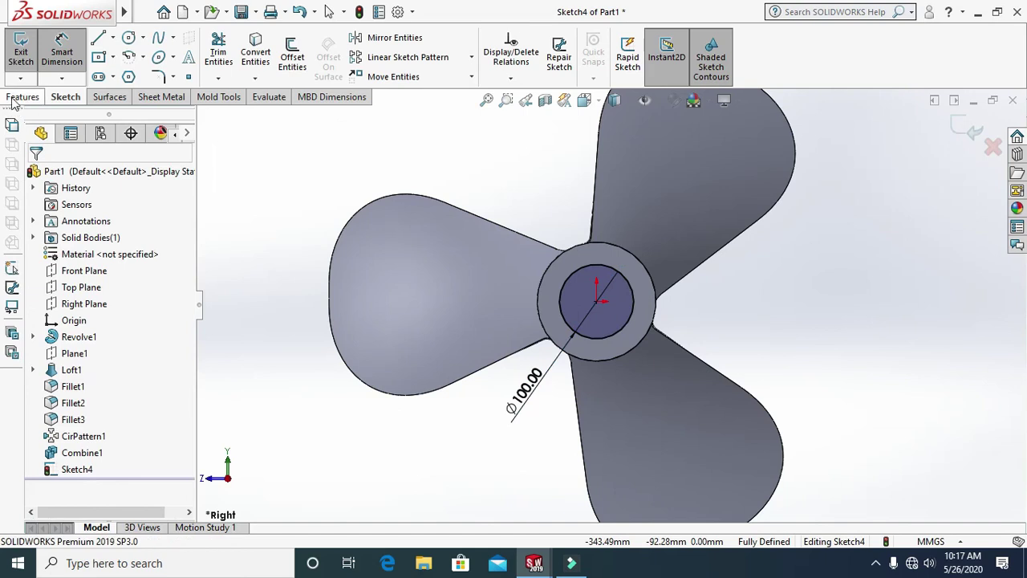
click(22, 96)
Extrude-cut the Ø100 mm circle 200 mm blind into the hub
click(223, 55)
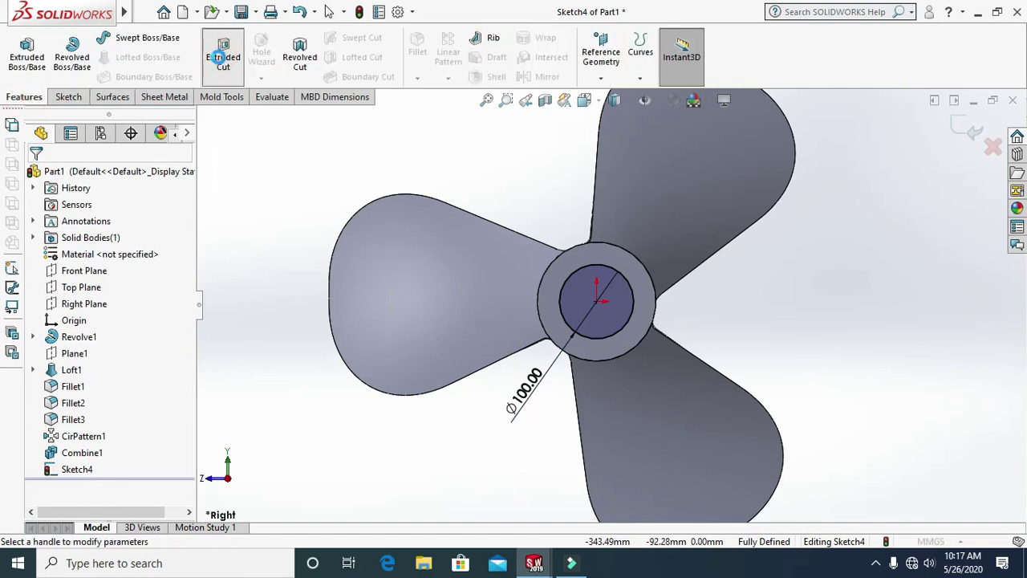
scroll(616, 465, up, 2)
middle_drag(616, 466, 484, 446)
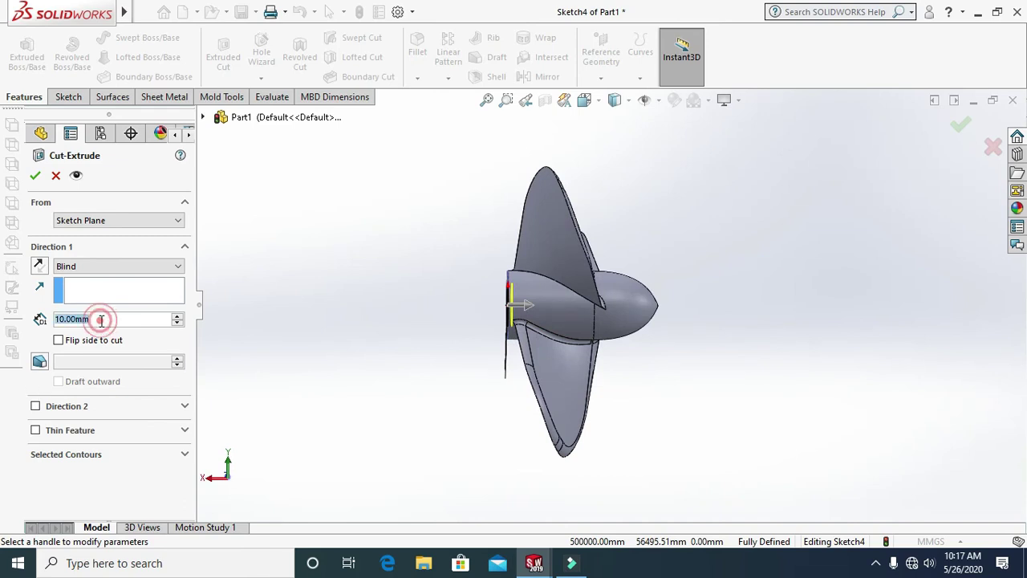
text(200)
key(Return)
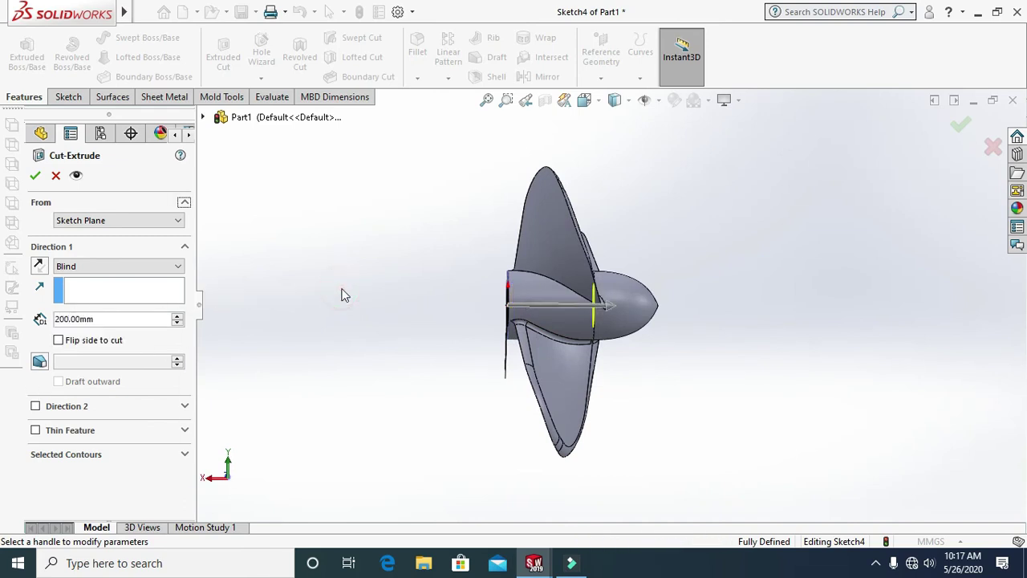
click(35, 178)
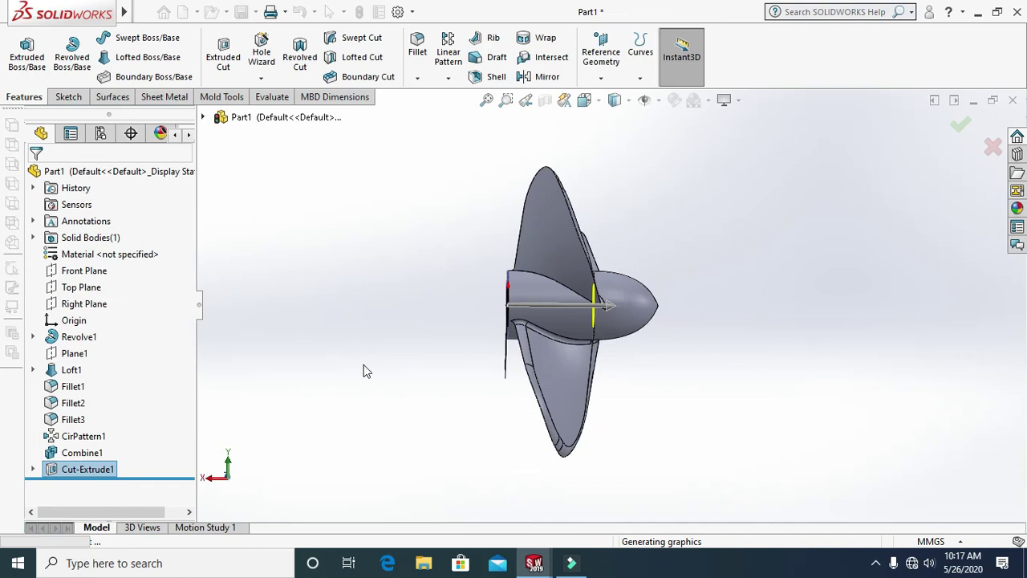
middle_drag(407, 378, 454, 272)
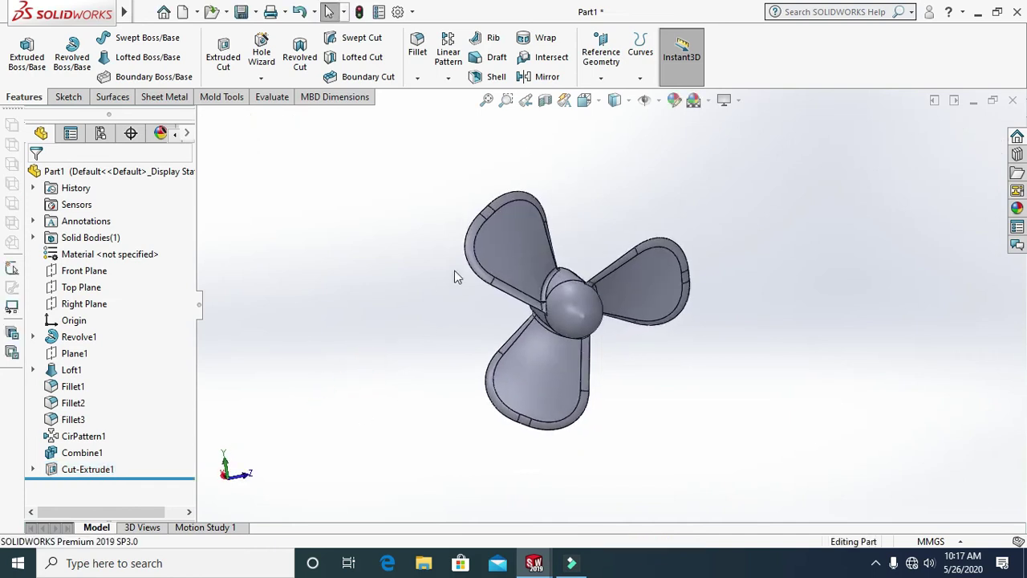
Apply a yellow colour appearance to the entire part
right_click(505, 236)
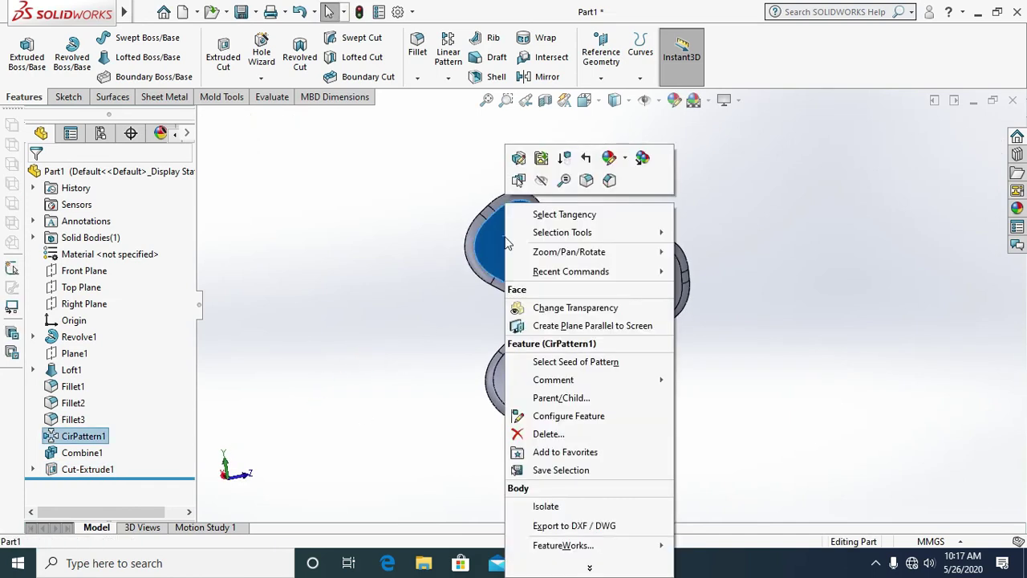
click(630, 158)
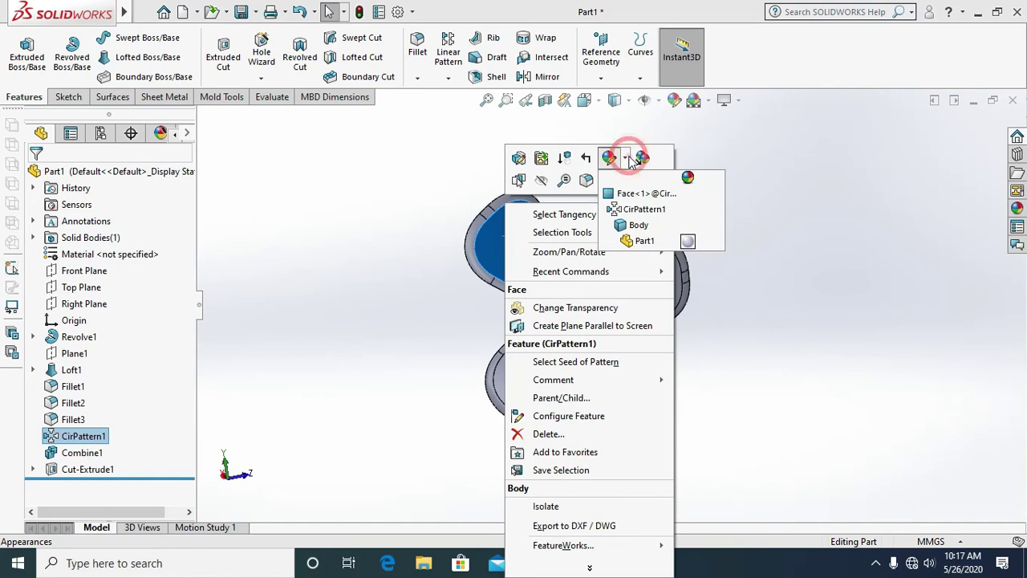
click(630, 242)
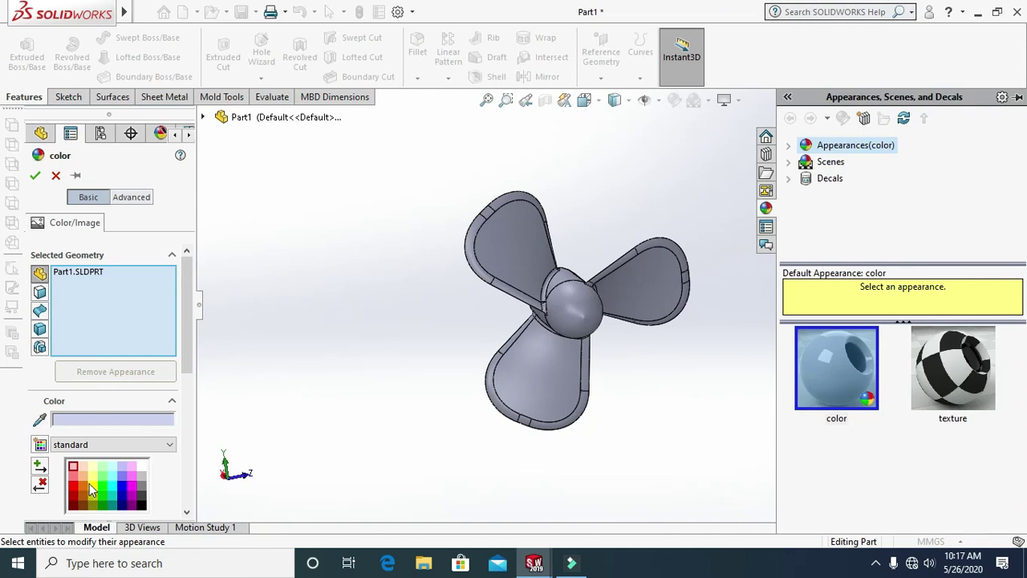
click(95, 486)
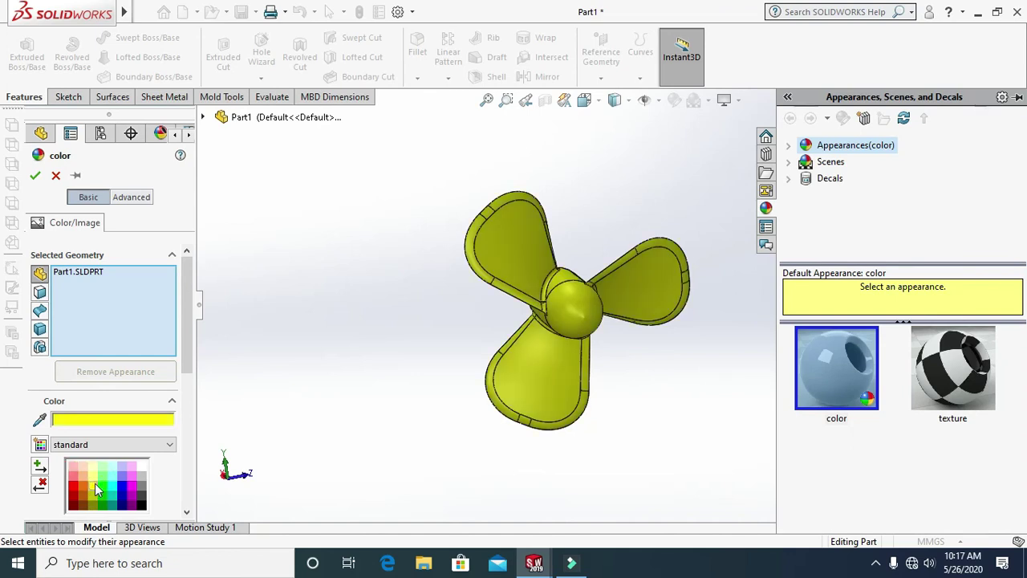
click(35, 176)
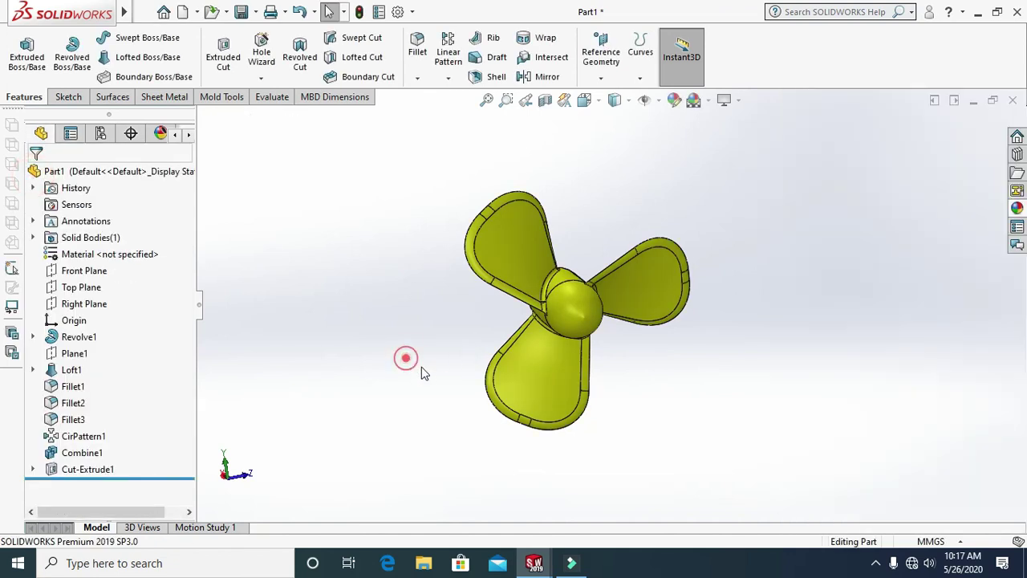
middle_drag(382, 311, 396, 273)
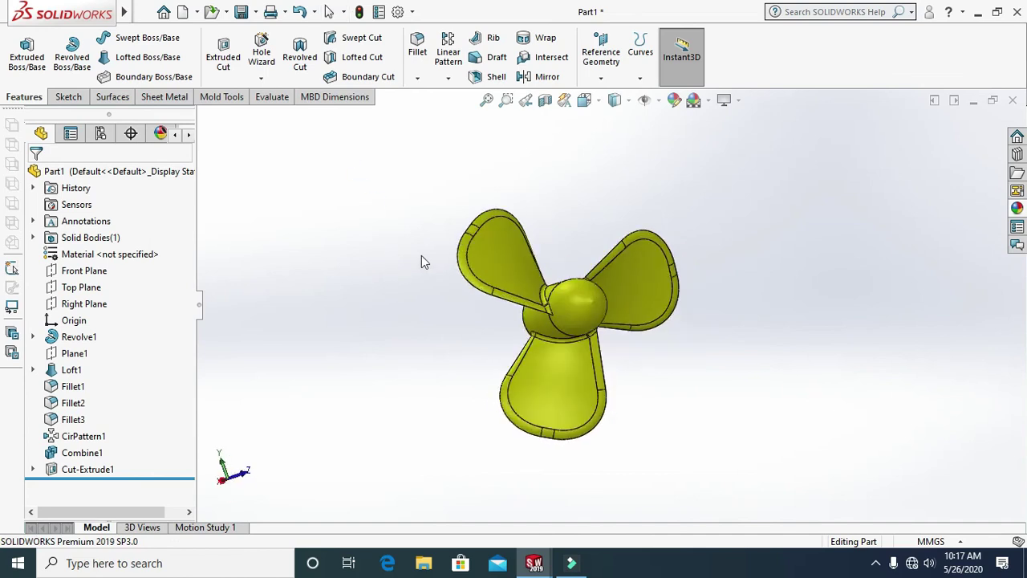
click(585, 100)
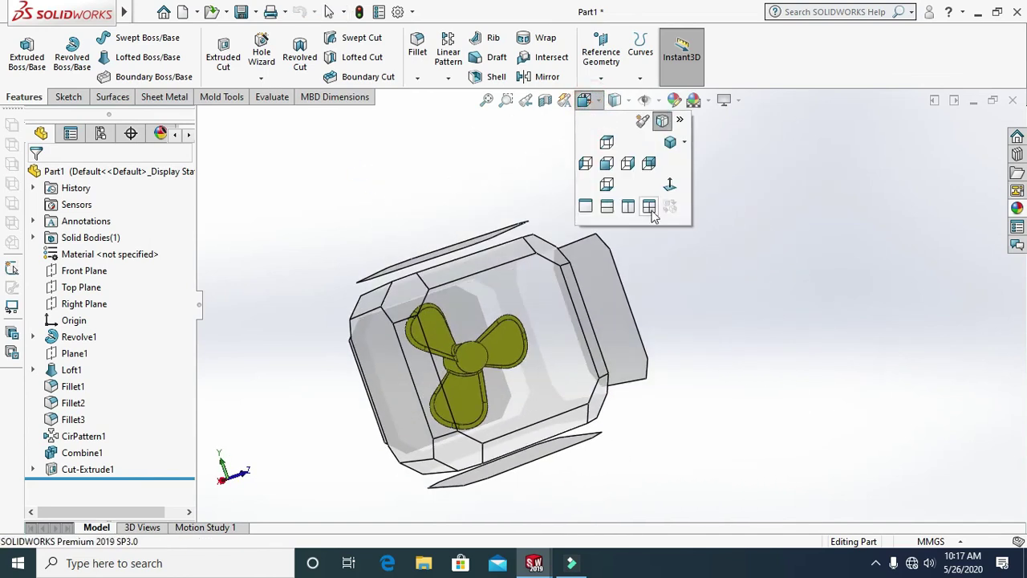
click(652, 207)
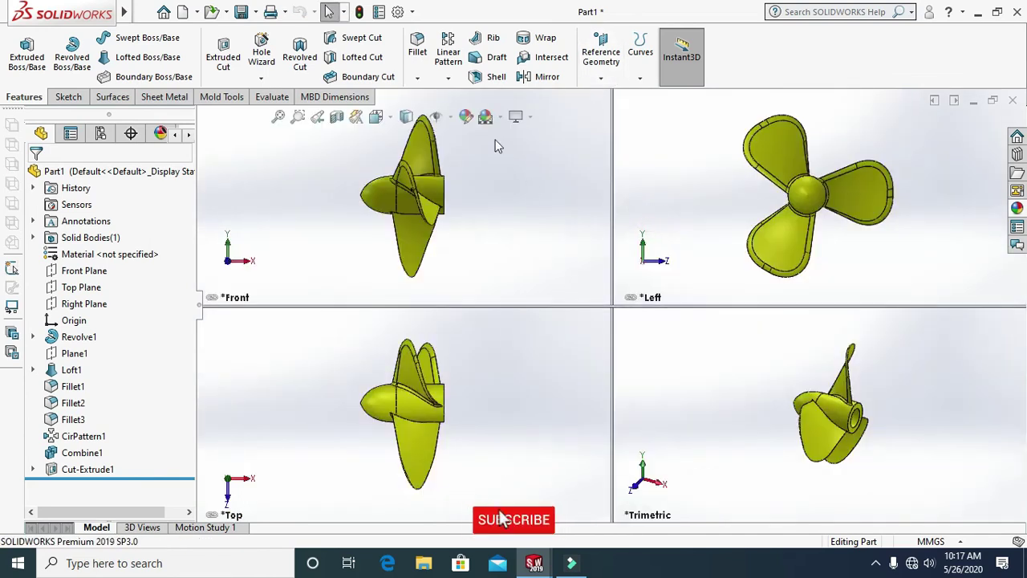
click(380, 119)
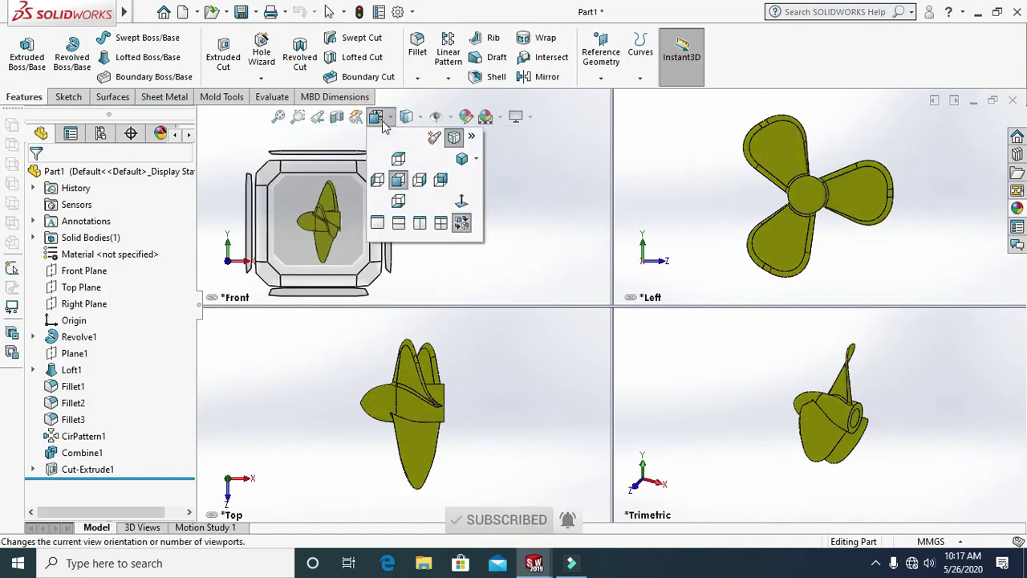
click(377, 222)
key(ctrl+7)
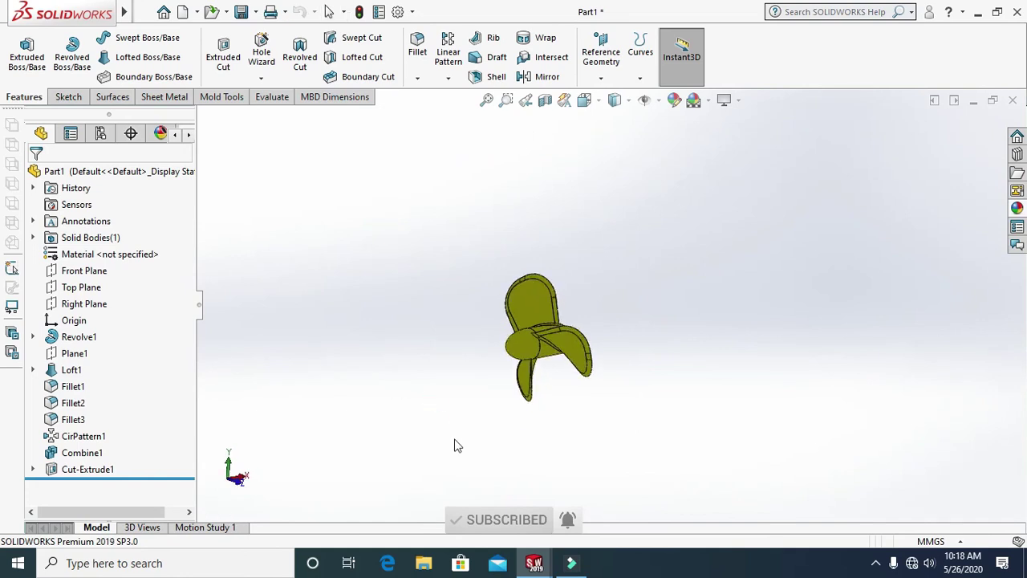
middle_drag(407, 300, 365, 353)
click(617, 100)
click(616, 135)
middle_drag(629, 364, 590, 296)
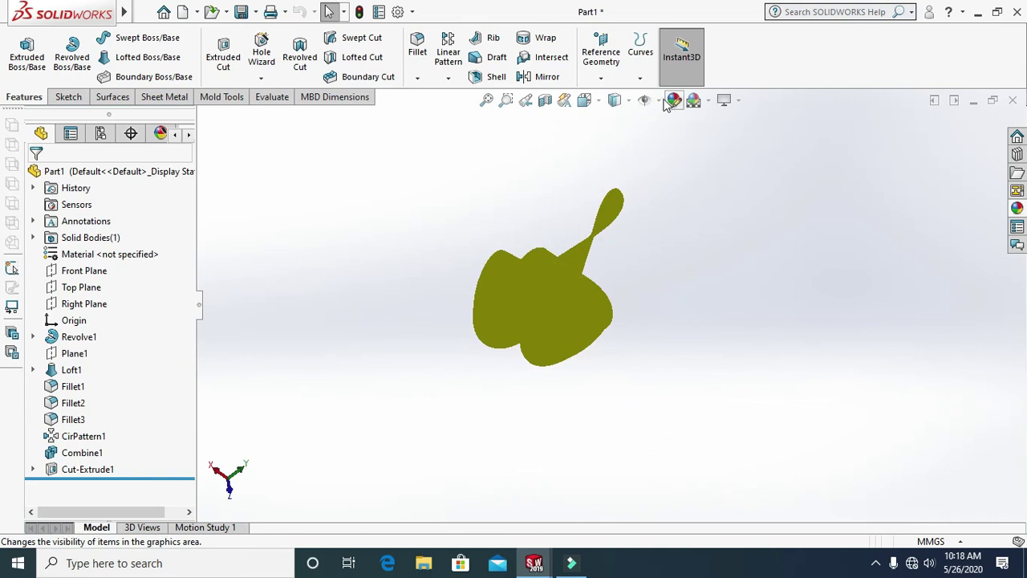
click(618, 99)
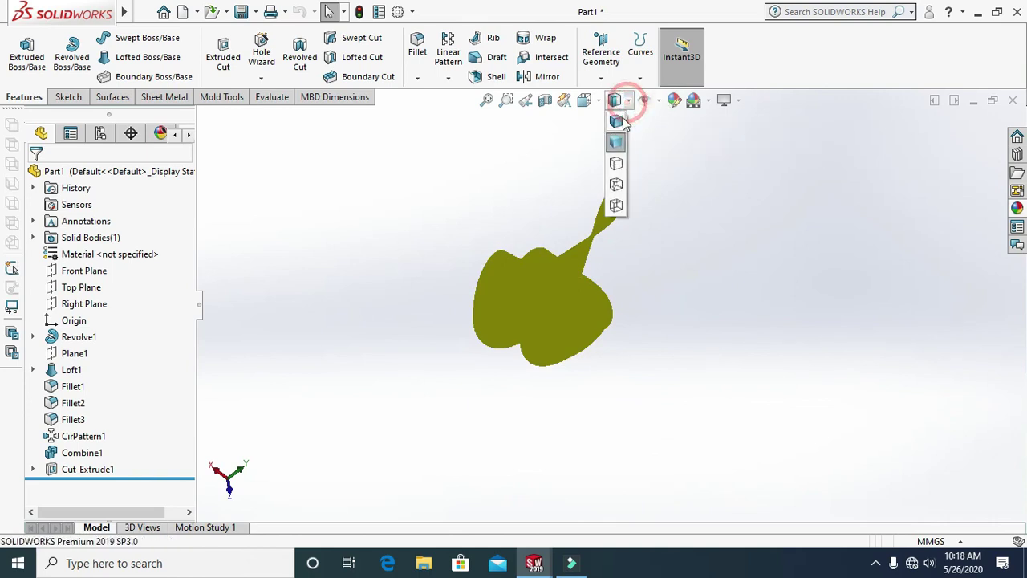